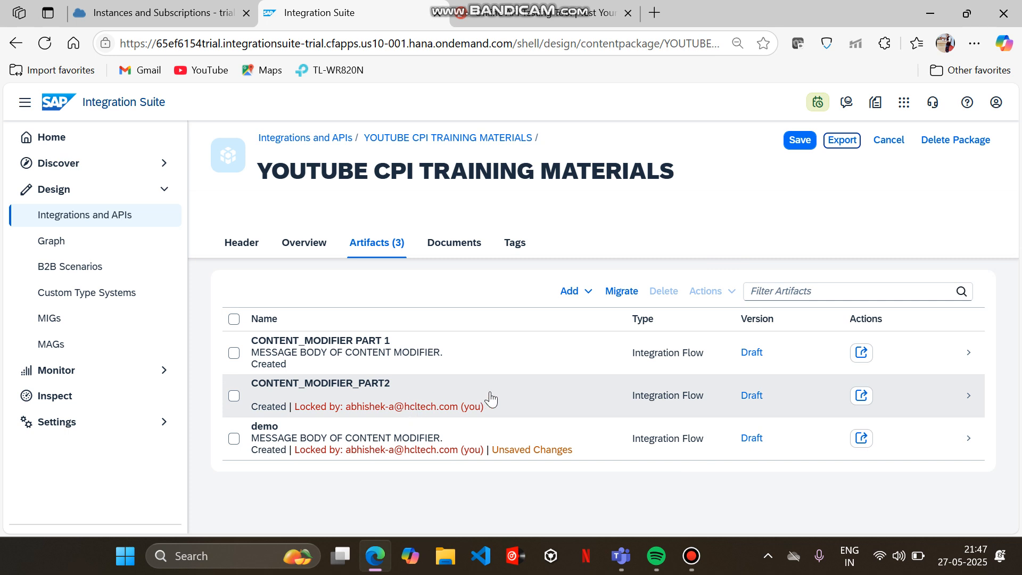
Open the CONTENT_MODIFIER_PART2 flow, examine the message body of the CM_define_headers&body step, and return to the package.
click(490, 398)
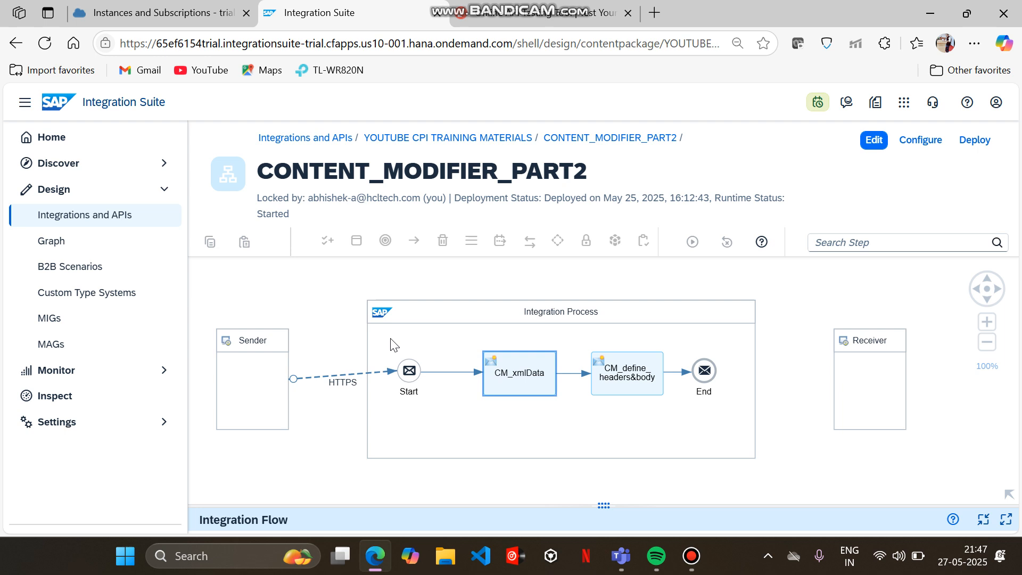
drag(602, 504, 519, 431)
click(627, 364)
drag(602, 400, 603, 333)
click(548, 373)
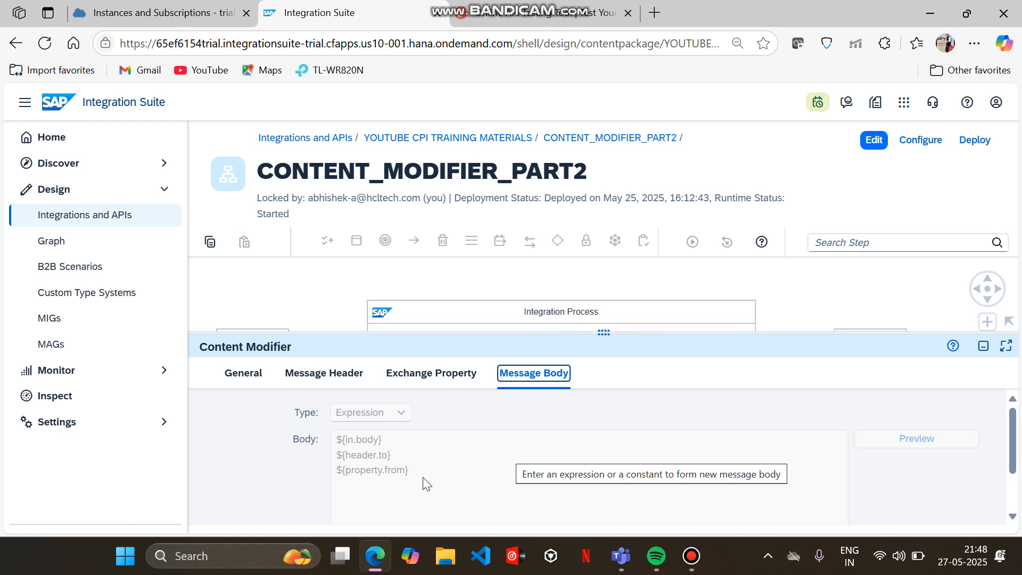
drag(592, 334, 572, 423)
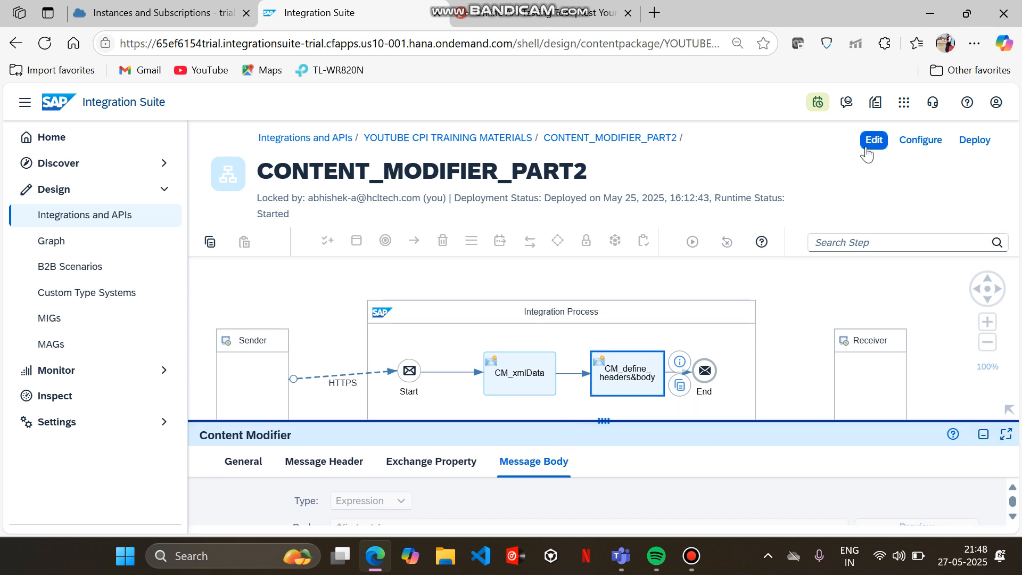
click(424, 140)
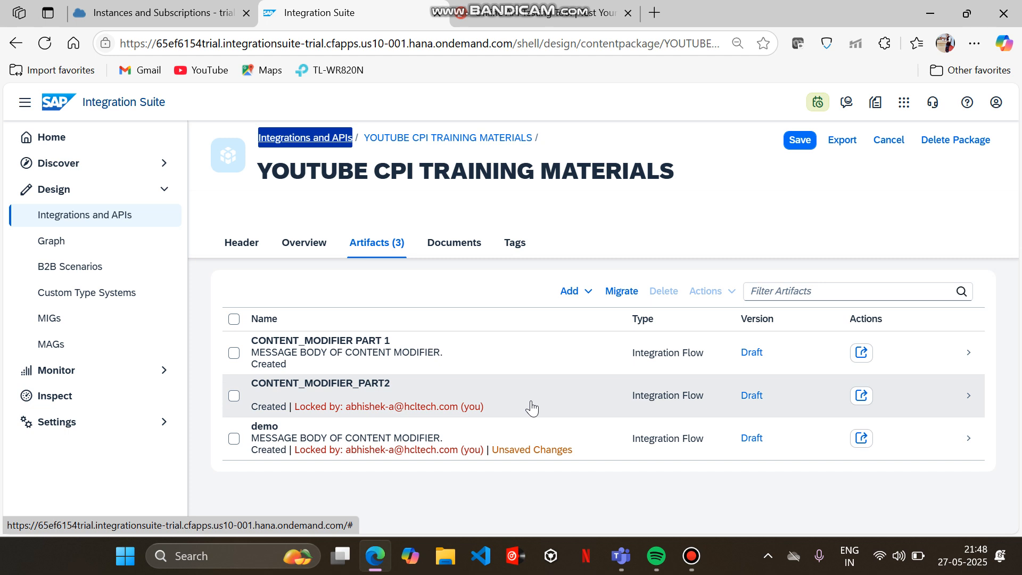
Copy the CONTENT_MODIFIER_PART2 flow within its package under the name "IF_XML to CSV CONVERTOR".
click(861, 395)
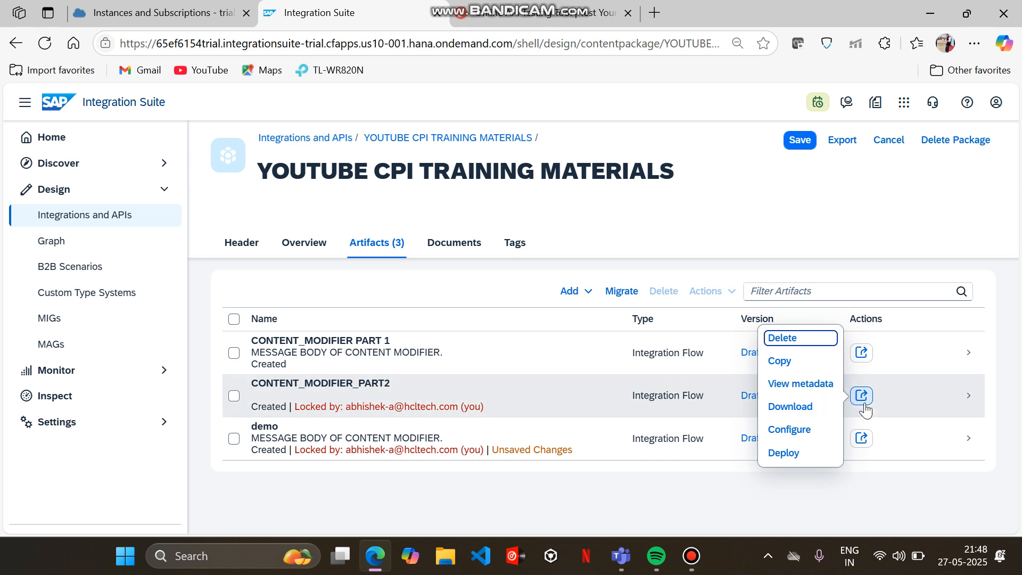
click(800, 363)
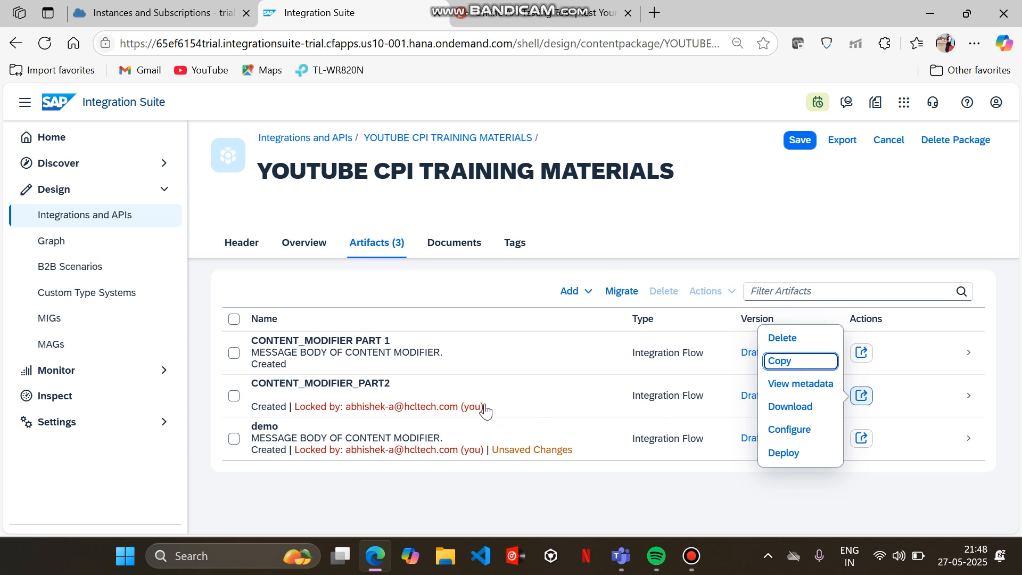
click(765, 362)
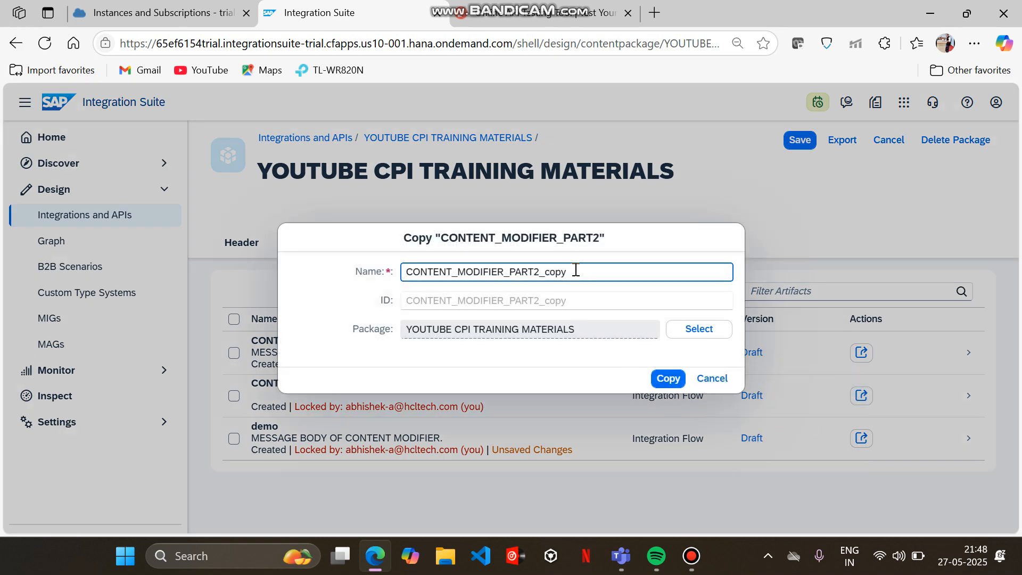
drag(575, 270, 399, 266)
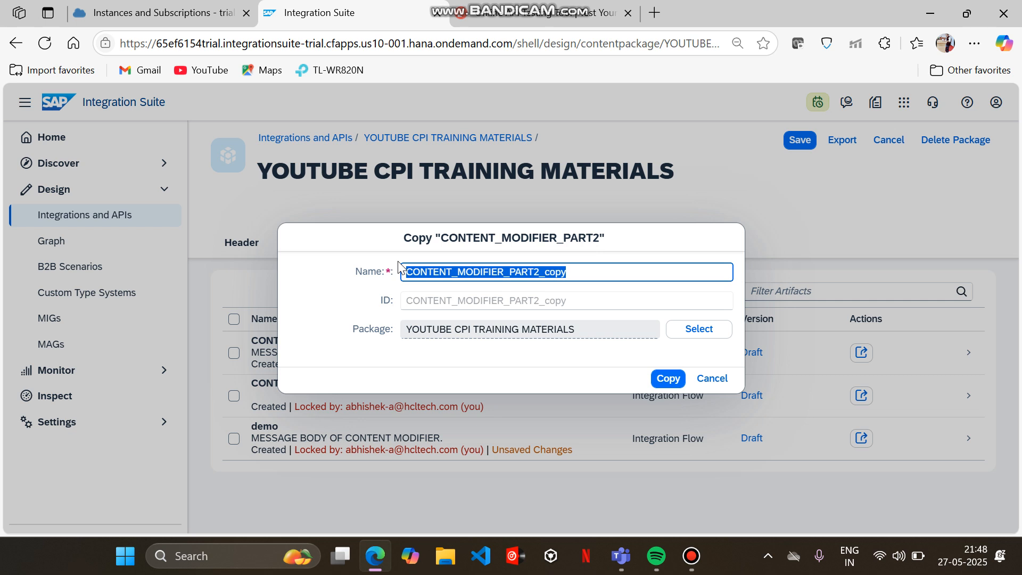
text(IF_)
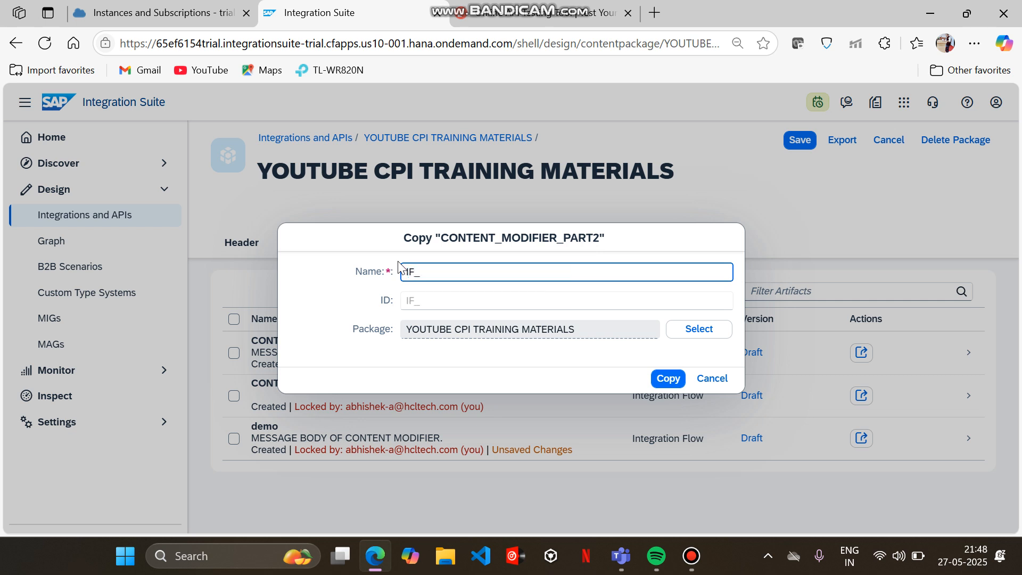
text(XM)
text(L to)
text( CVS)
key(BackSpace)
key(BackSpace)
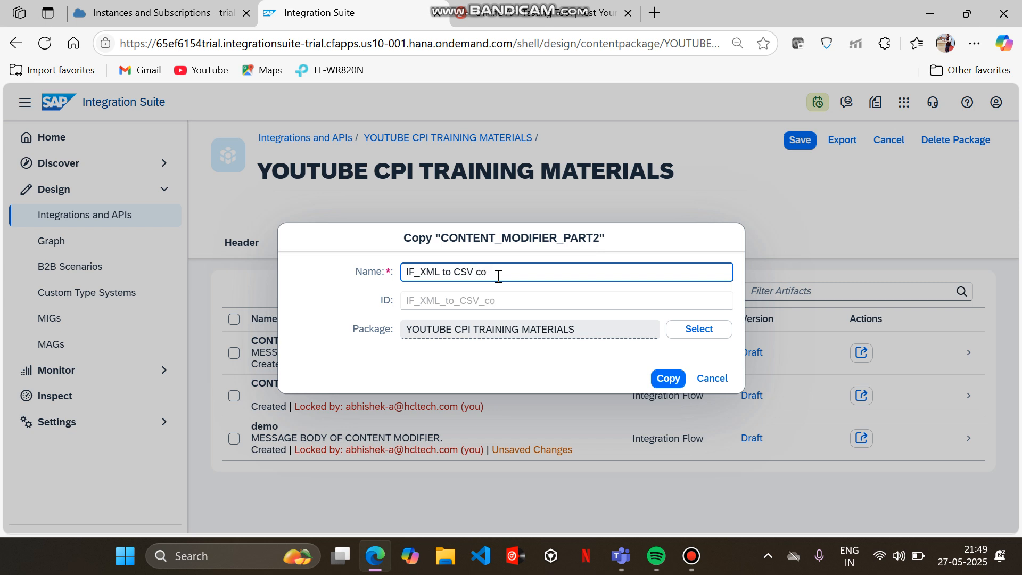
text(SV CONVER)
text(O)
text(OR)
click(661, 378)
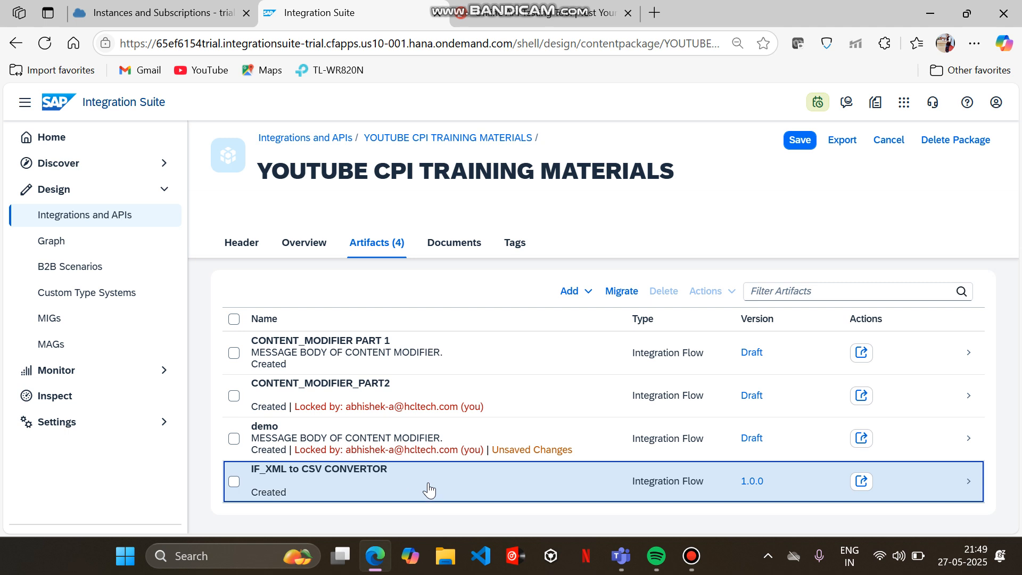
Open the IF_XML to CSV CONVERTOR flow for editing and review the message body of its CM_xmlData step.
click(461, 487)
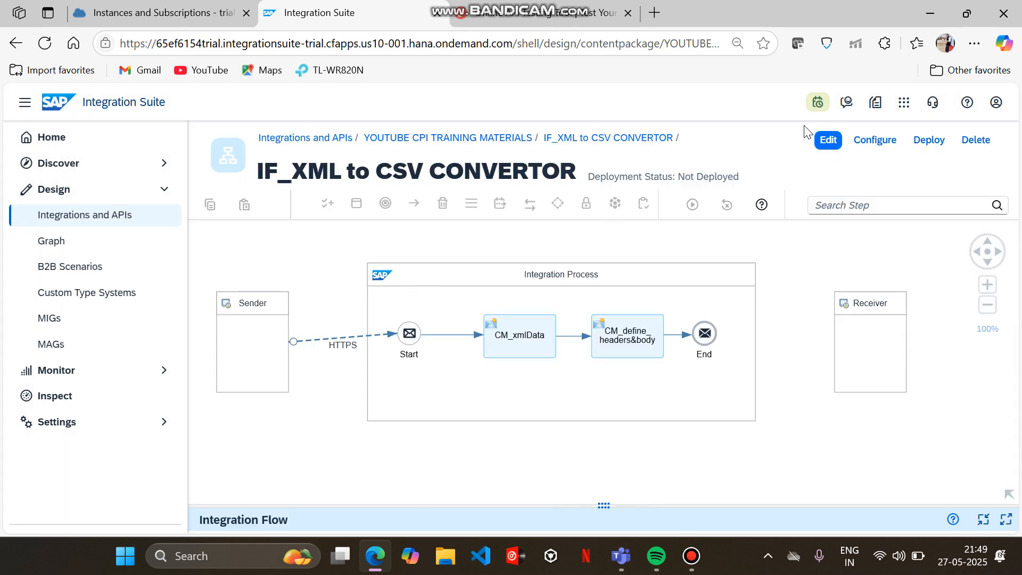
click(826, 147)
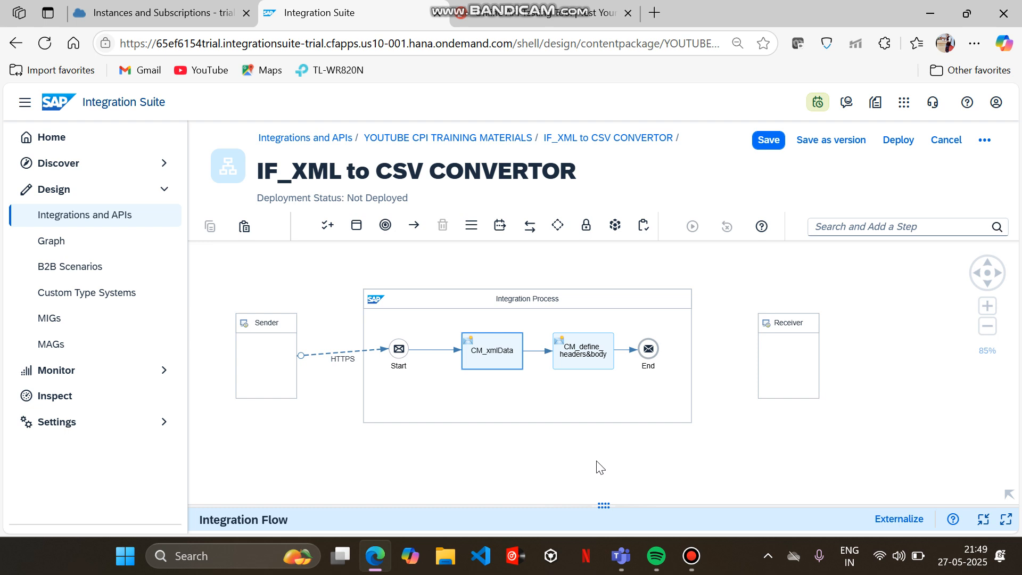
click(600, 506)
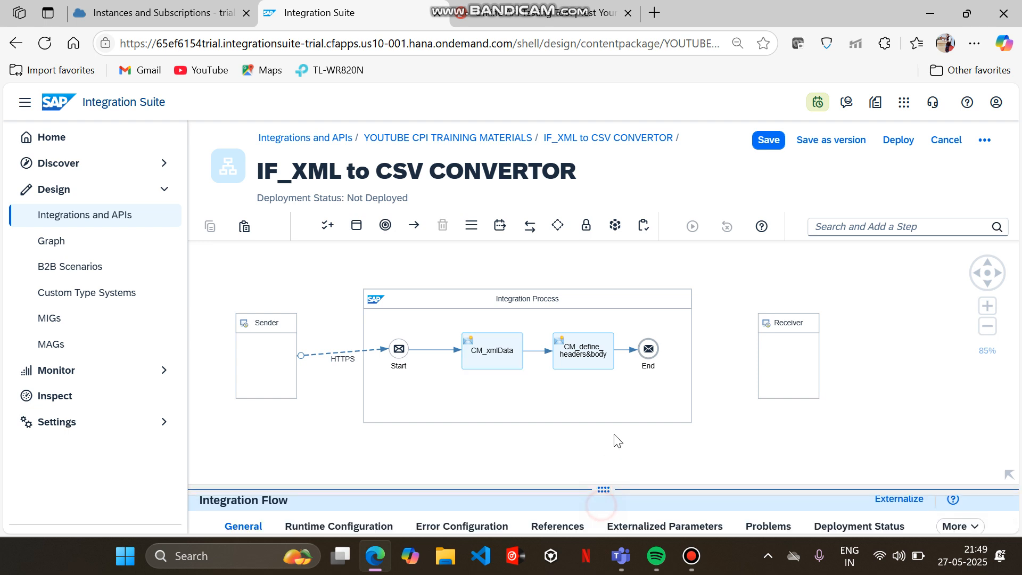
click(516, 355)
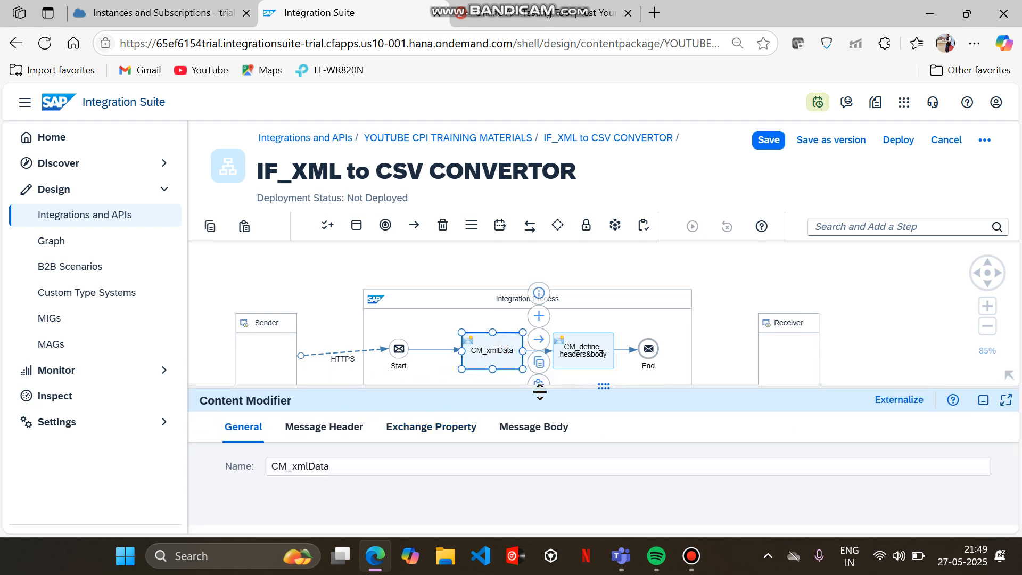
click(555, 428)
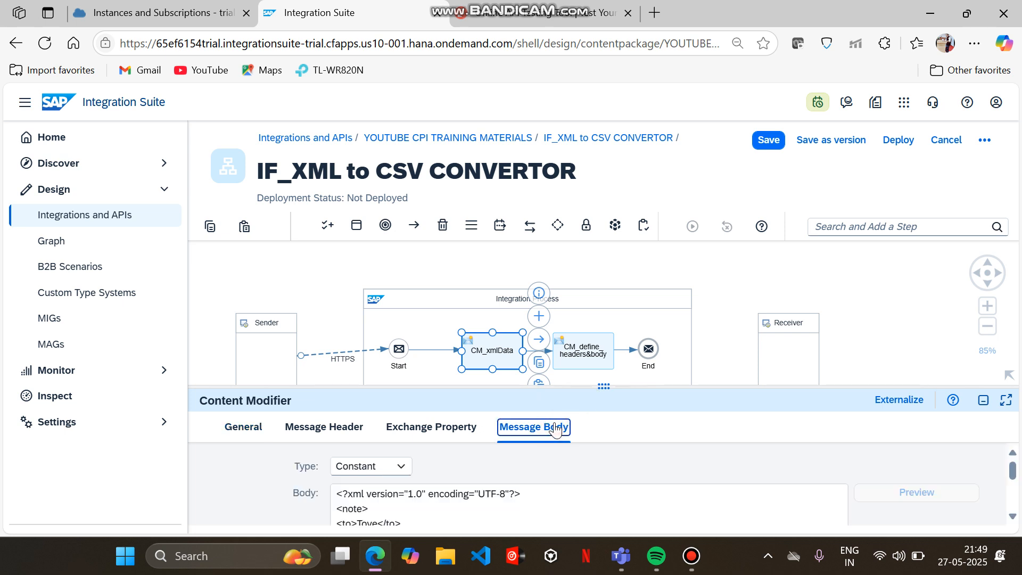
drag(592, 387, 590, 279)
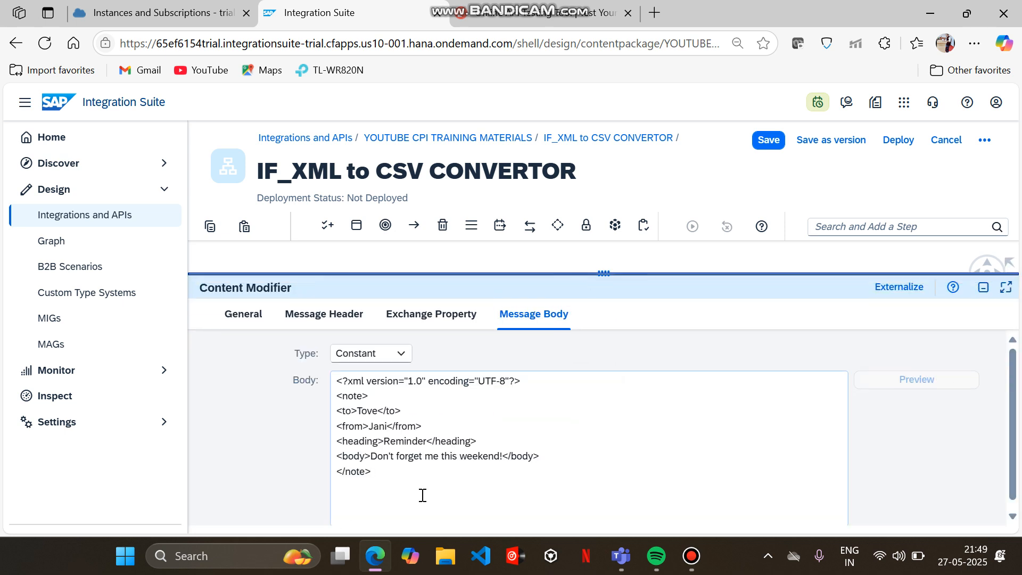
drag(406, 472, 328, 386)
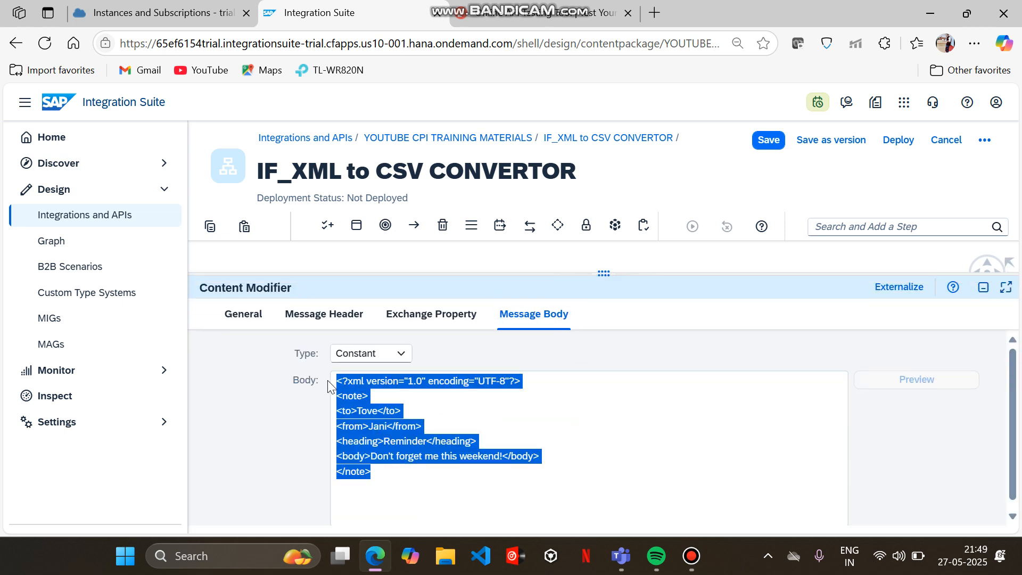
click(375, 475)
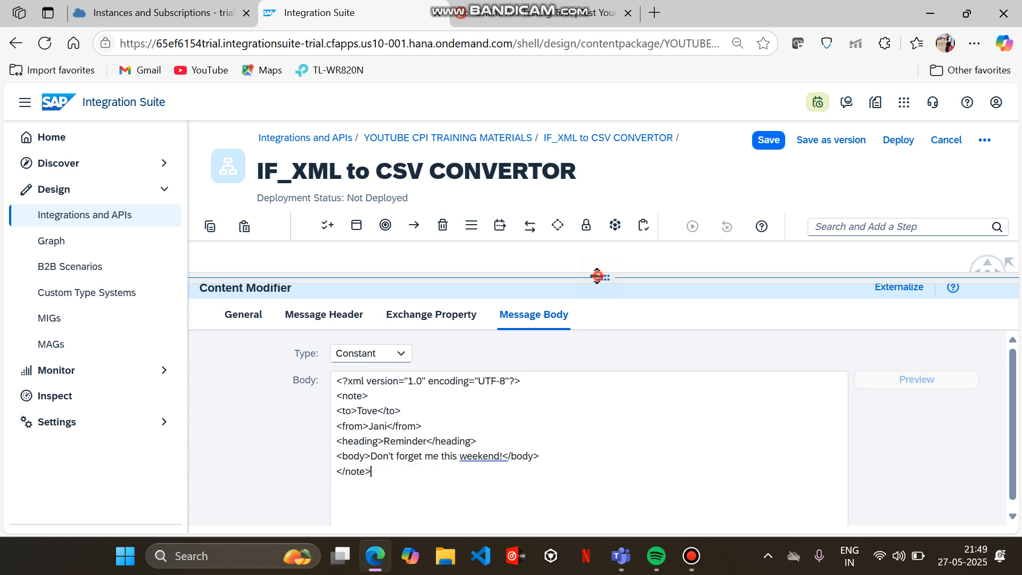
drag(597, 275, 597, 403)
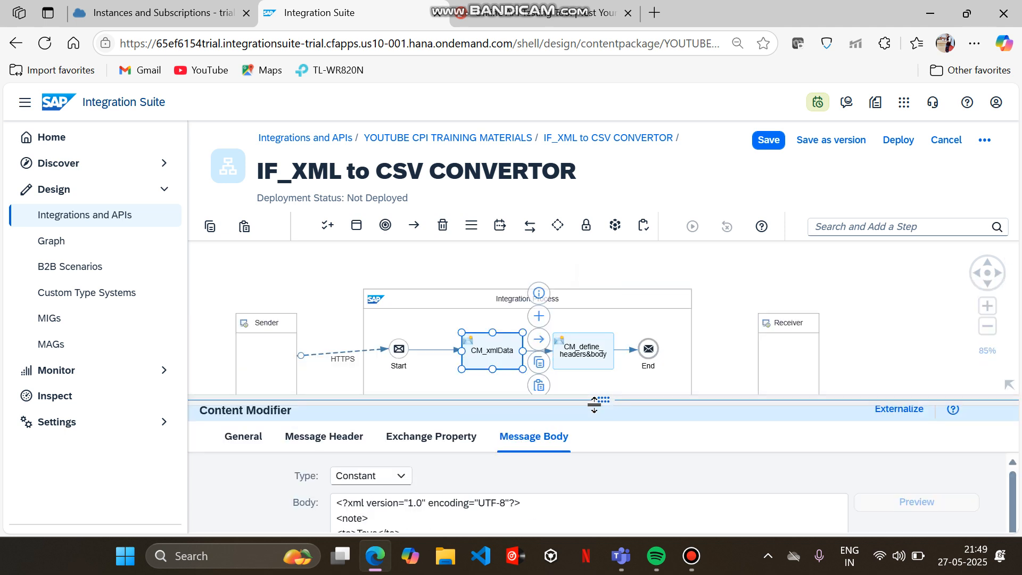
Review the message body of the CM_define_headers&body step and delete that step from the integration process.
click(588, 366)
drag(603, 403, 610, 339)
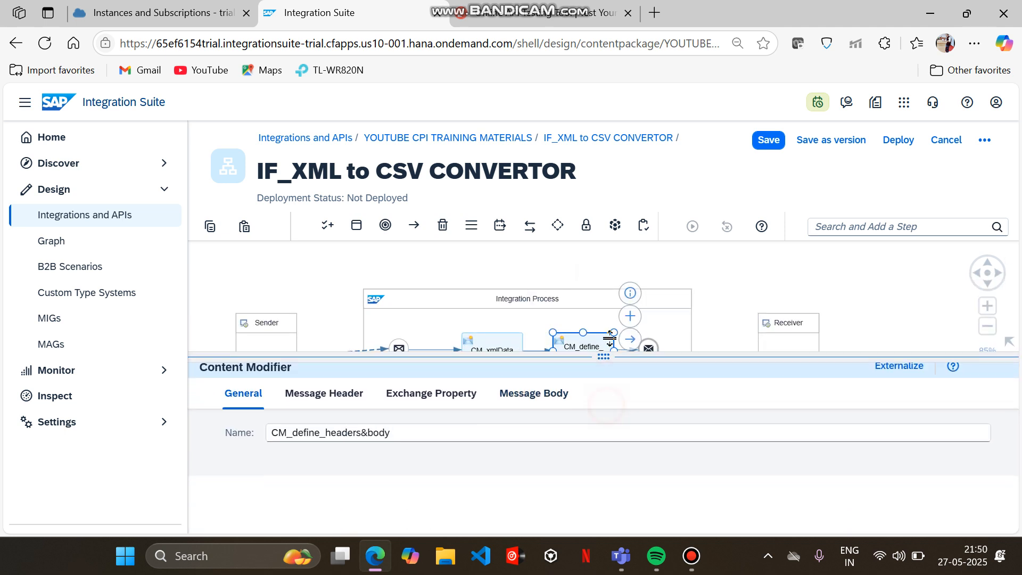
click(535, 379)
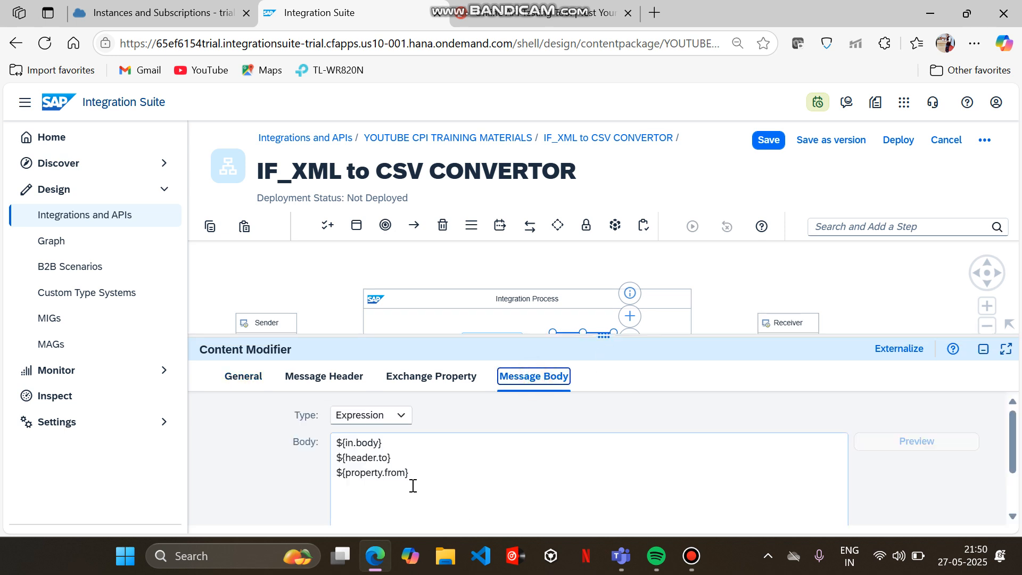
drag(413, 482, 334, 437)
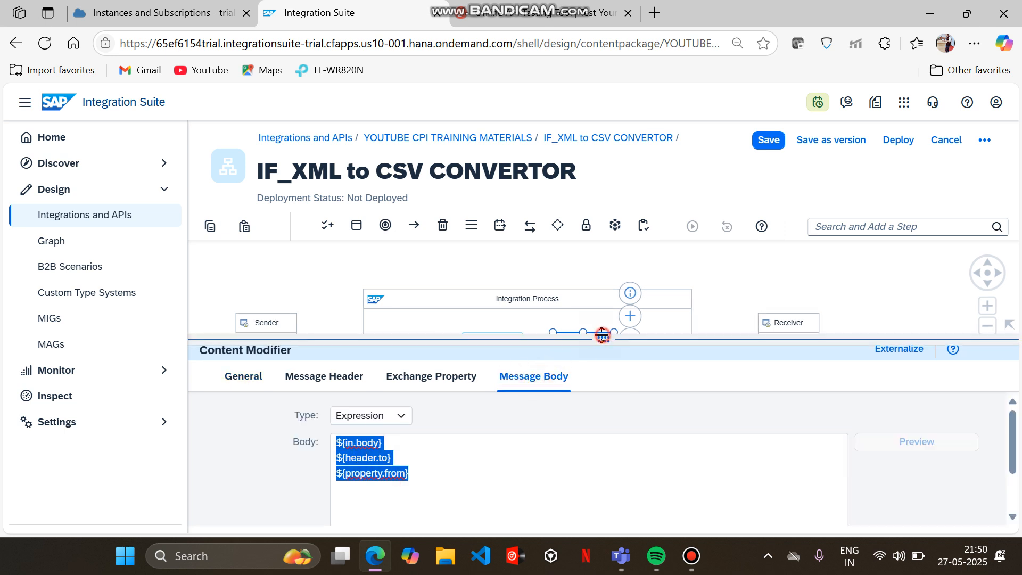
drag(599, 335, 600, 435)
click(631, 418)
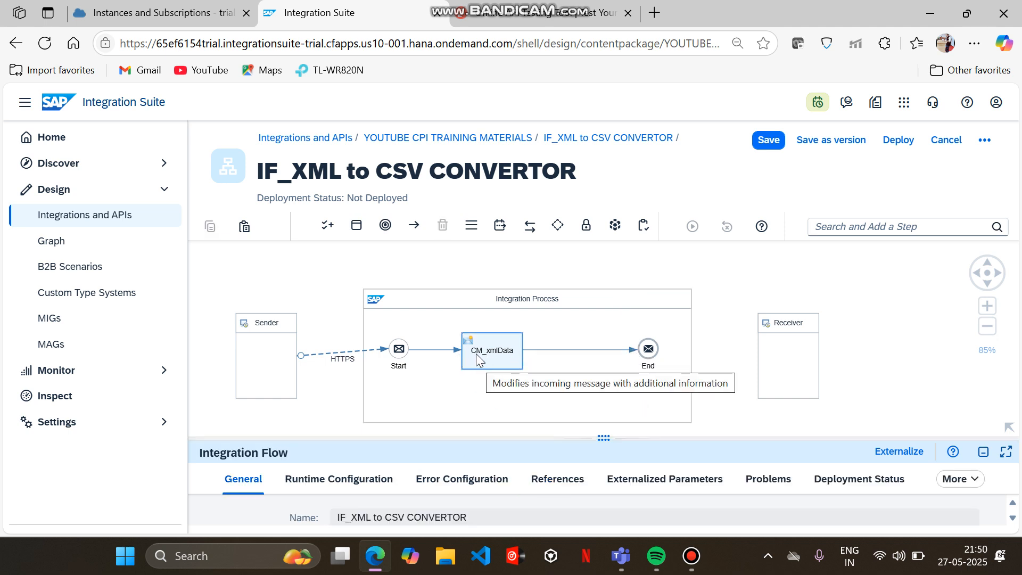
Examine the constant XML message body of the CM_xmlData content modifier.
click(503, 358)
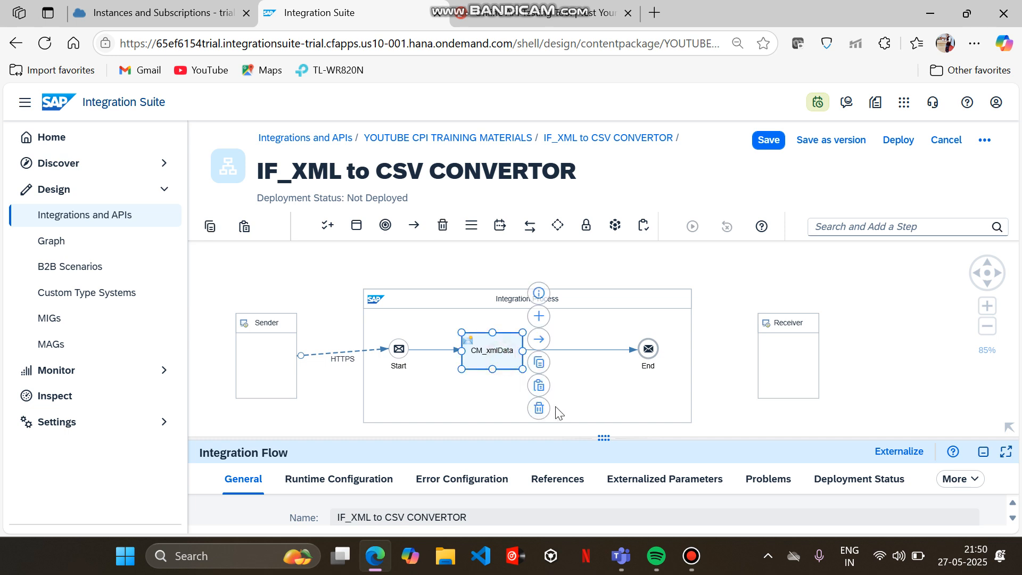
drag(605, 437, 607, 365)
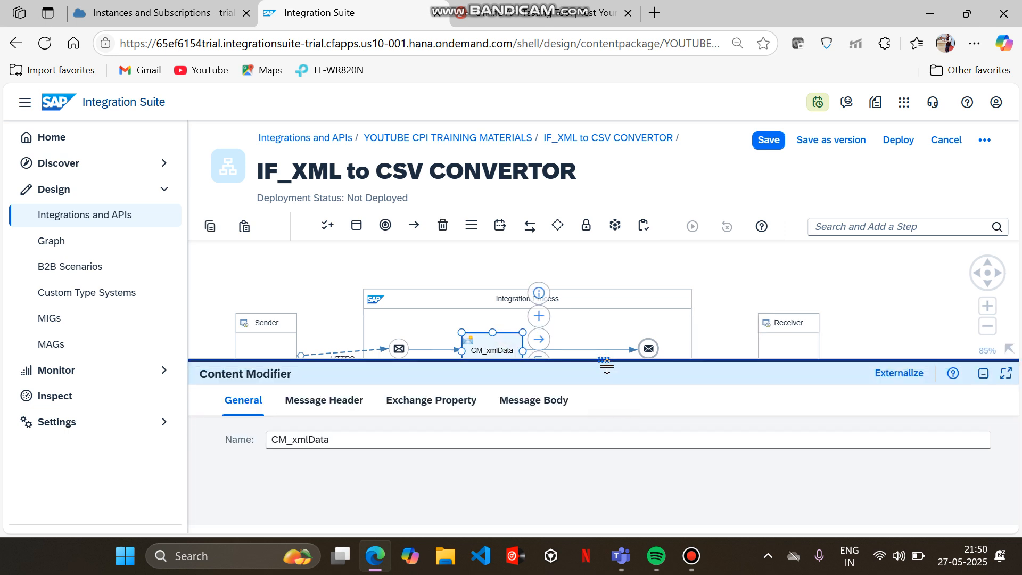
click(554, 399)
scroll(431, 507, down, 1)
scroll(431, 506, down, 1)
scroll(430, 508, up, 3)
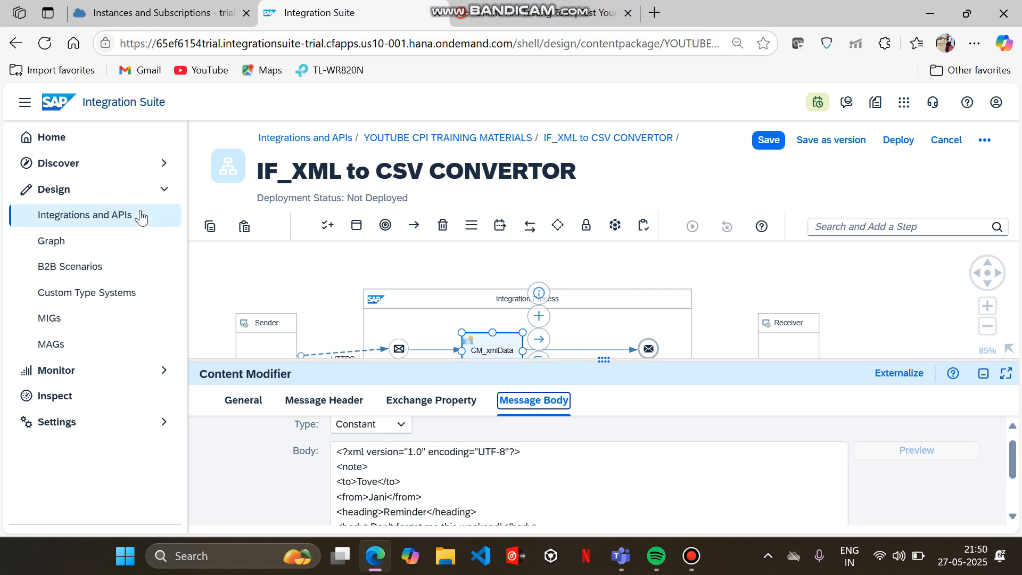
Duplicate the flow's browser tab and dismiss the news announcement in the duplicate.
right_click(330, 6)
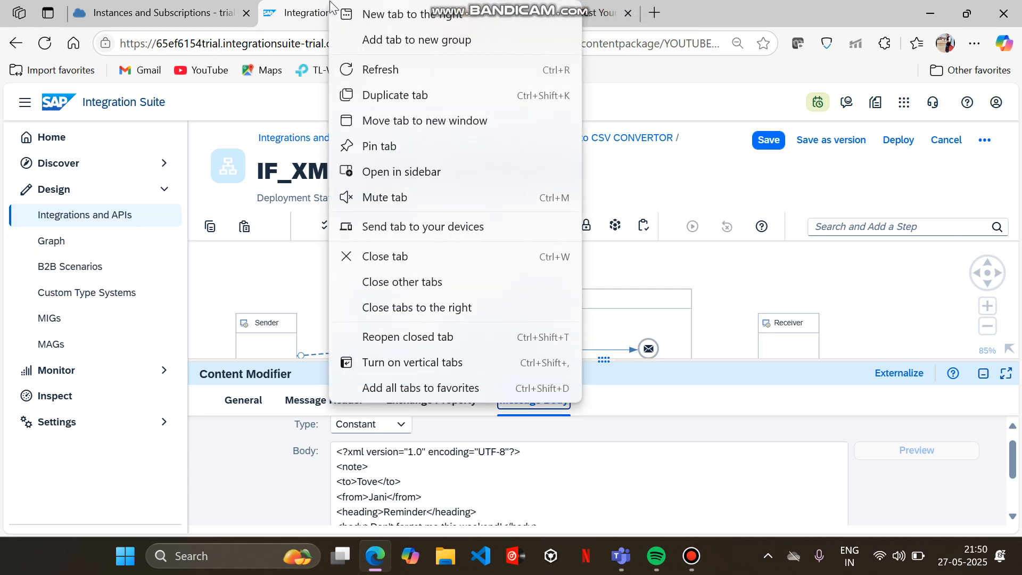
click(379, 94)
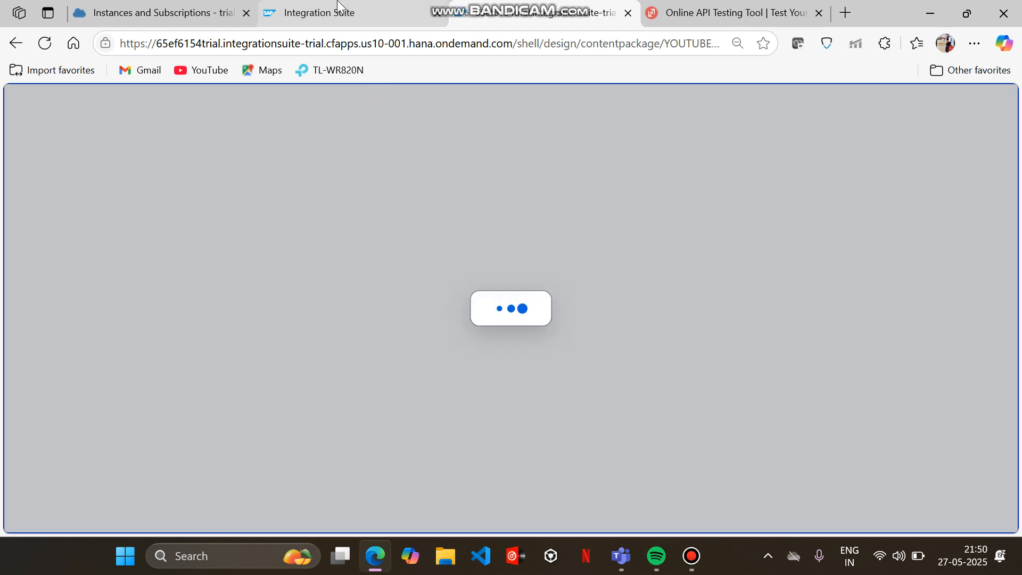
click(339, 6)
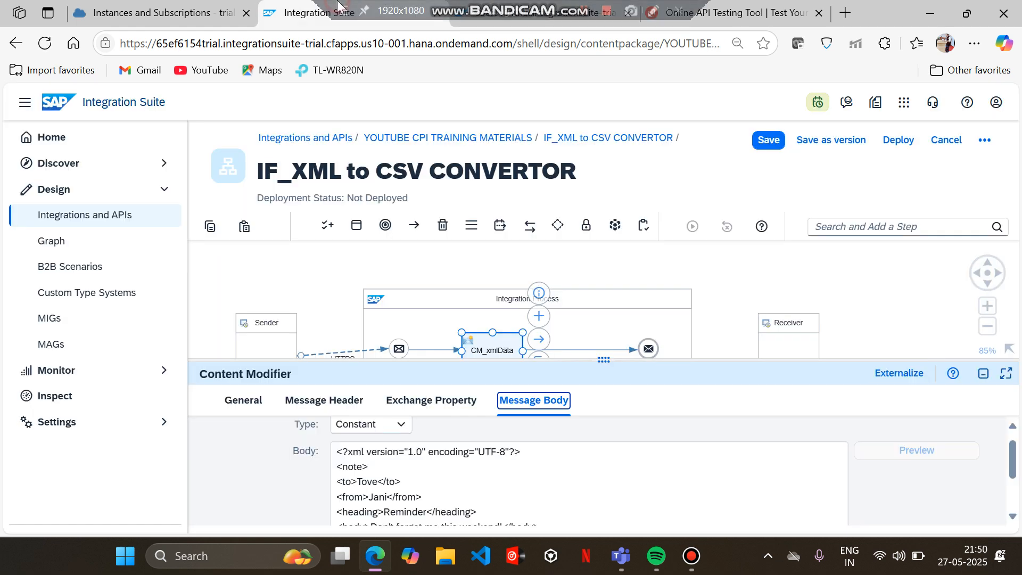
click(450, 20)
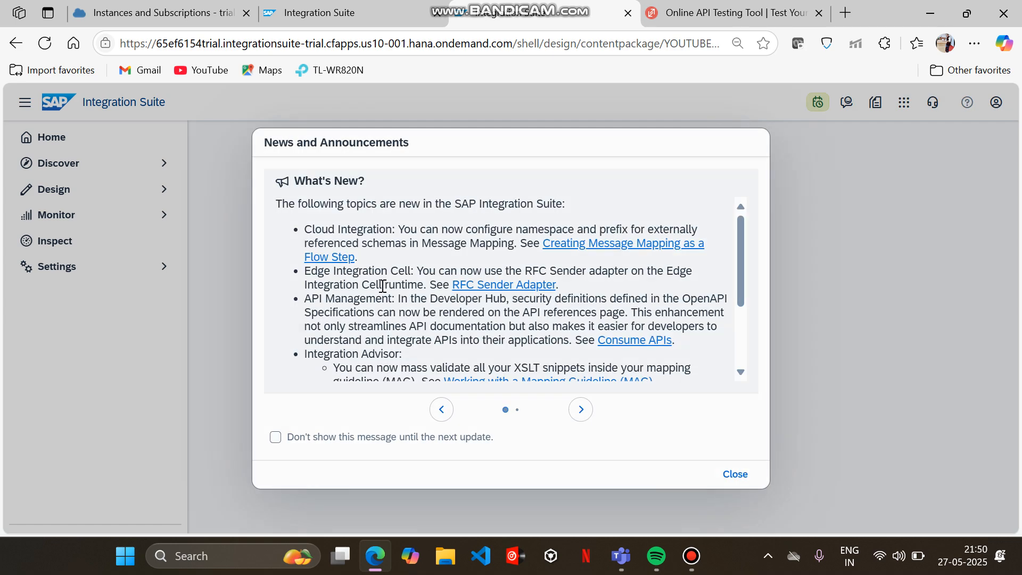
click(734, 474)
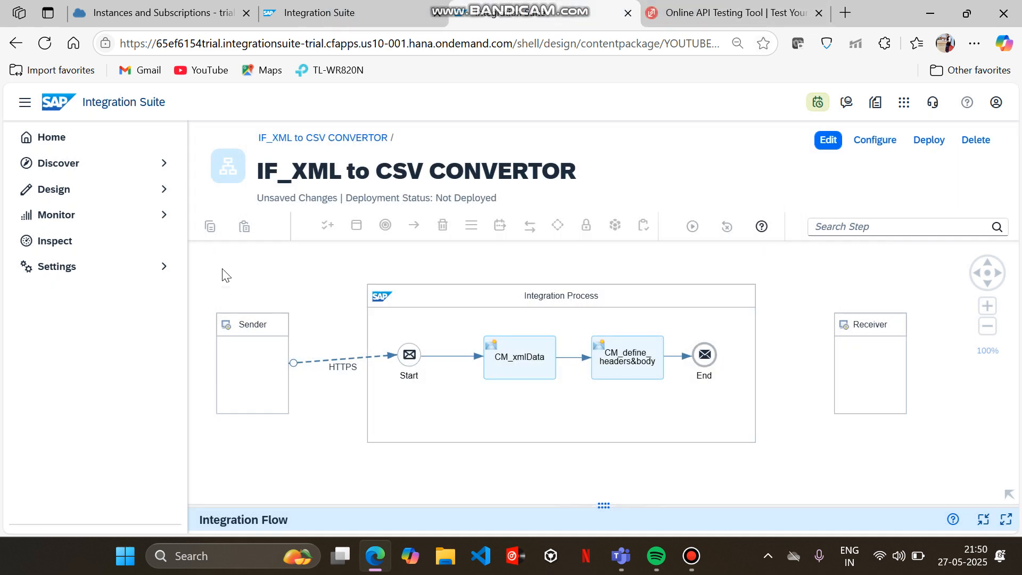
Return to the flow being edited, save it, and try to deploy it on the Cloud Integration runtime profile.
click(400, 11)
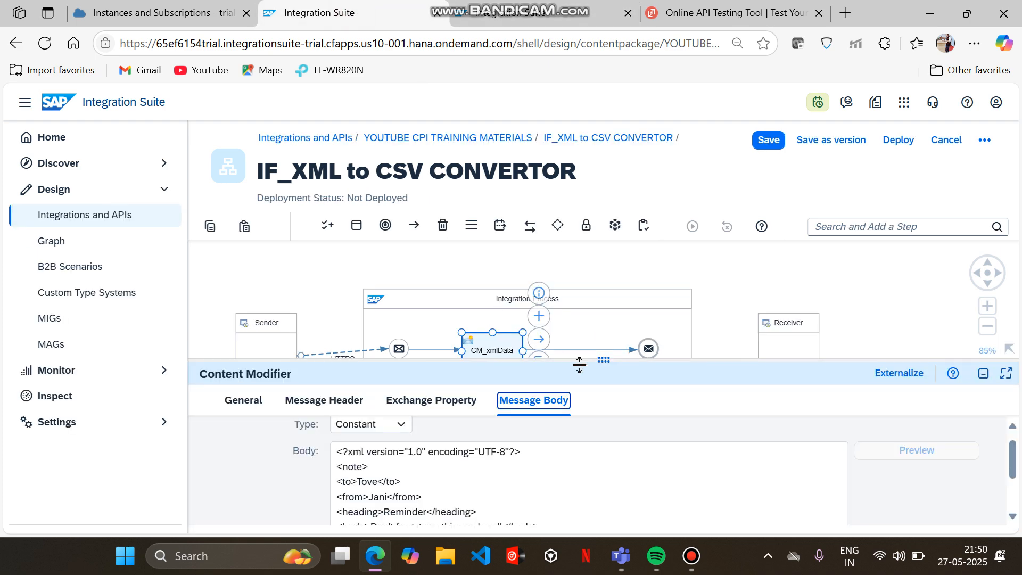
click(766, 144)
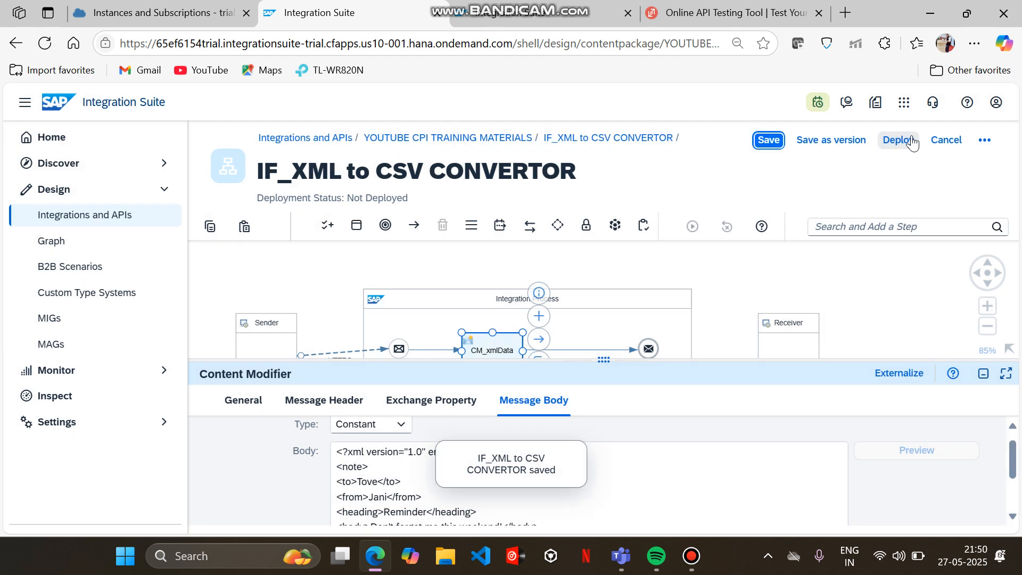
click(911, 141)
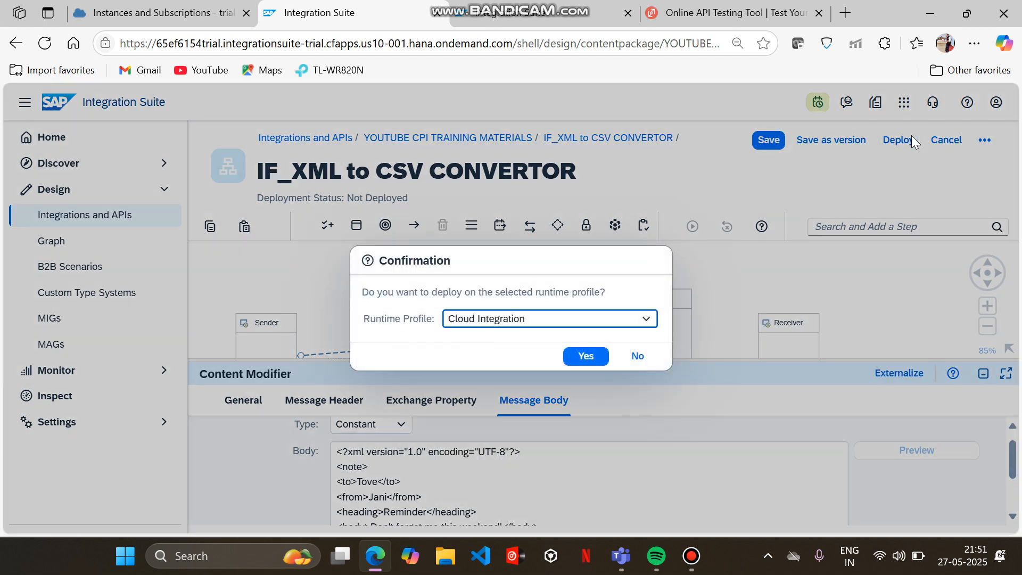
click(589, 356)
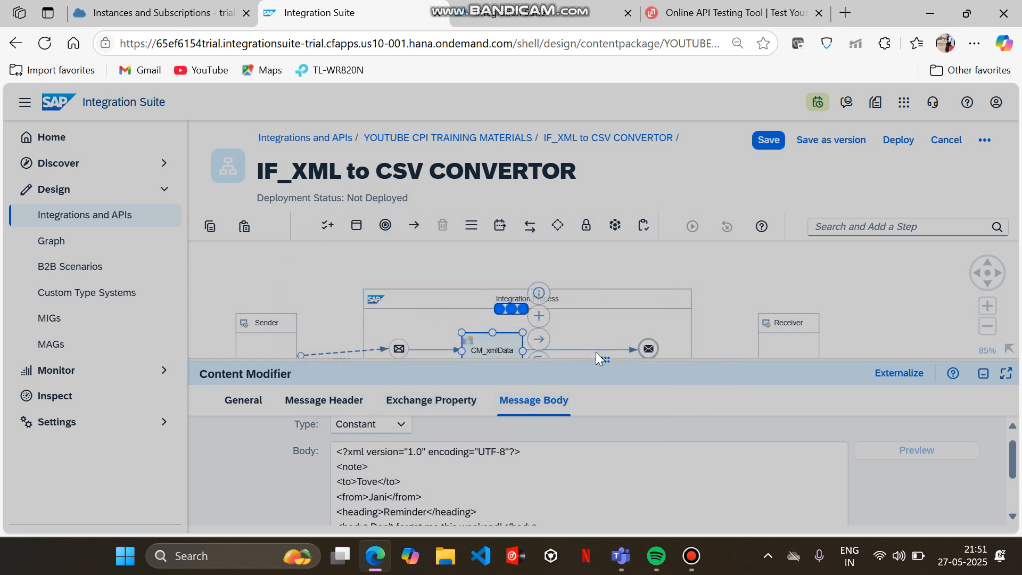
click(618, 340)
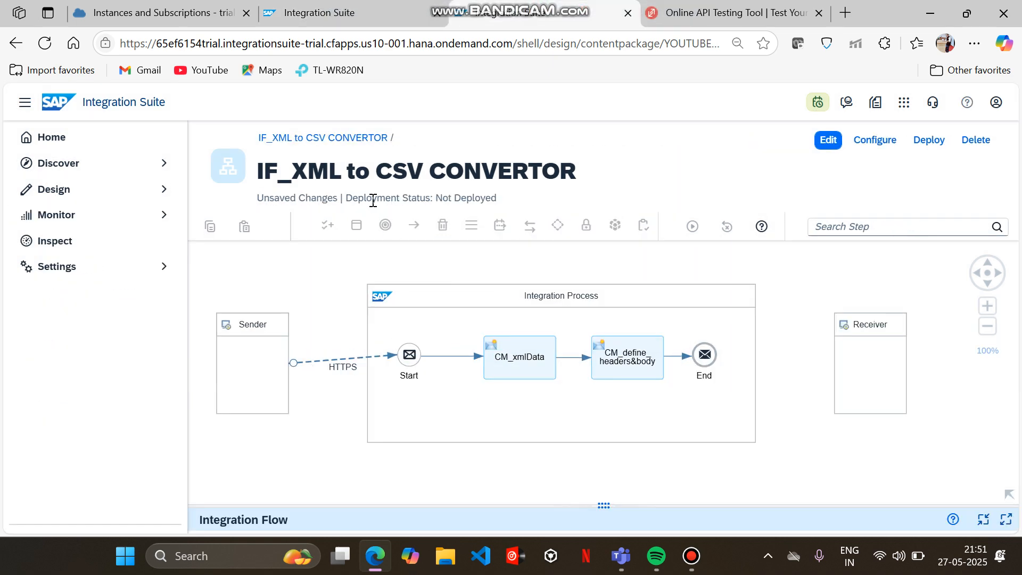
Open the integrations and APIs monitoring overview in the duplicate browser tab and check the Manage Integration Content figures.
click(121, 218)
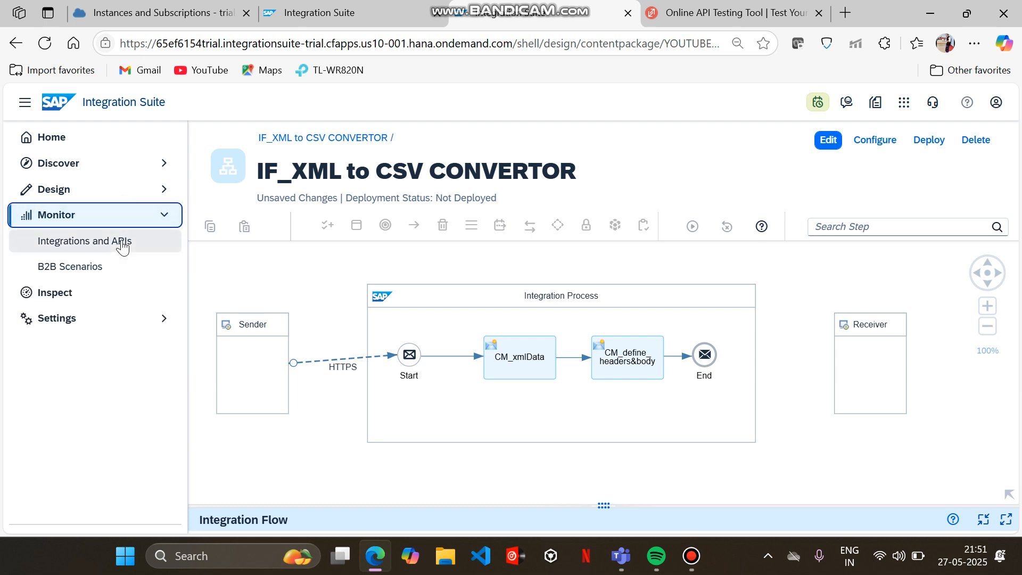
click(123, 242)
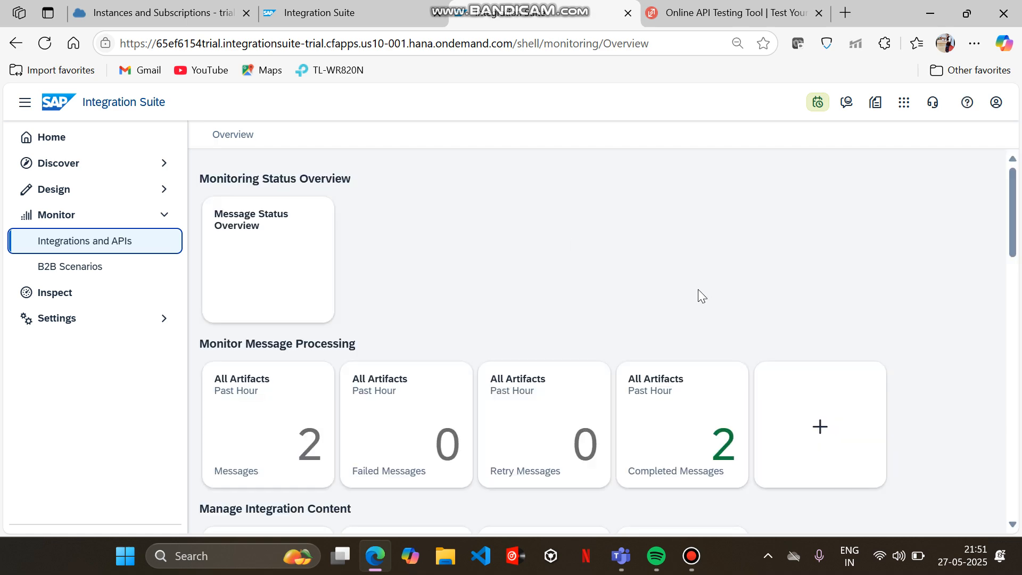
scroll(697, 294, down, 3)
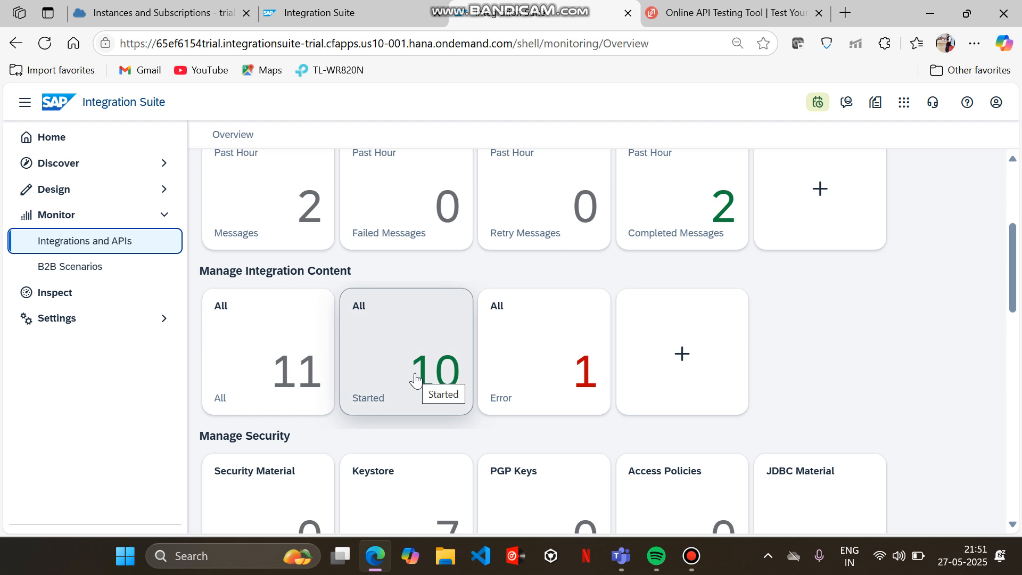
Return to the flow being edited and open the connection settings of the Sender's HTTPS channel.
click(388, 12)
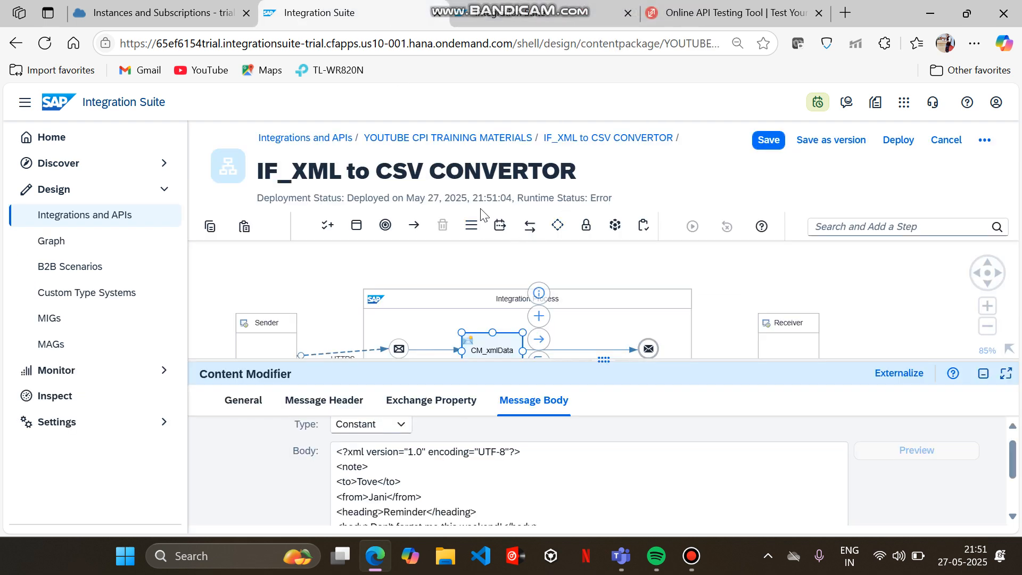
drag(584, 358, 570, 408)
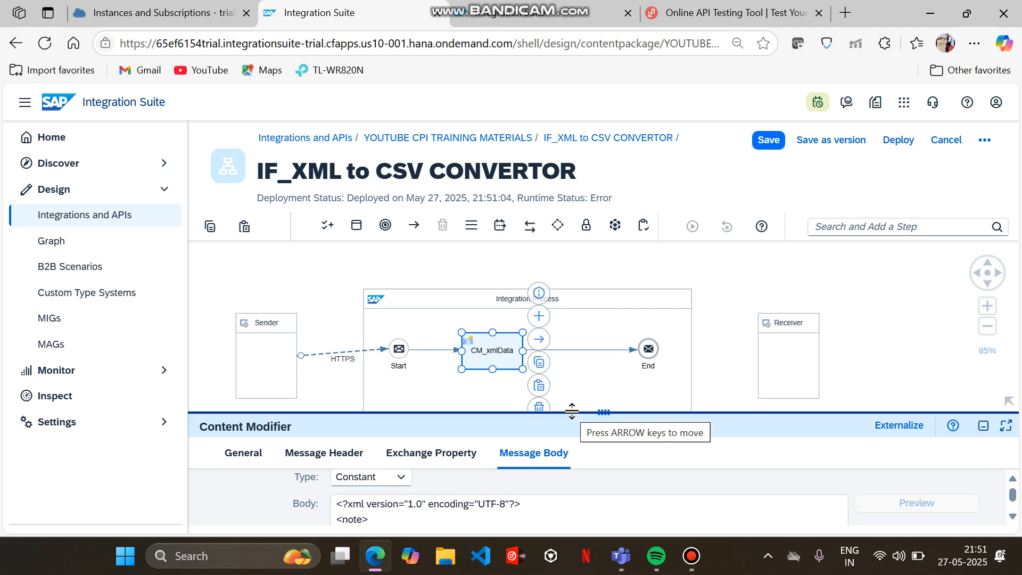
click(349, 350)
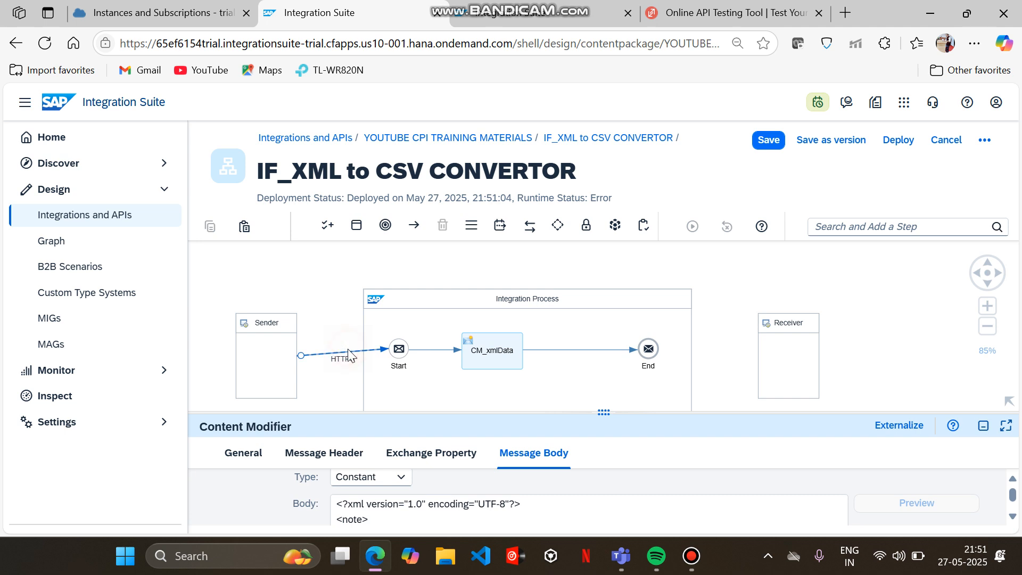
click(320, 356)
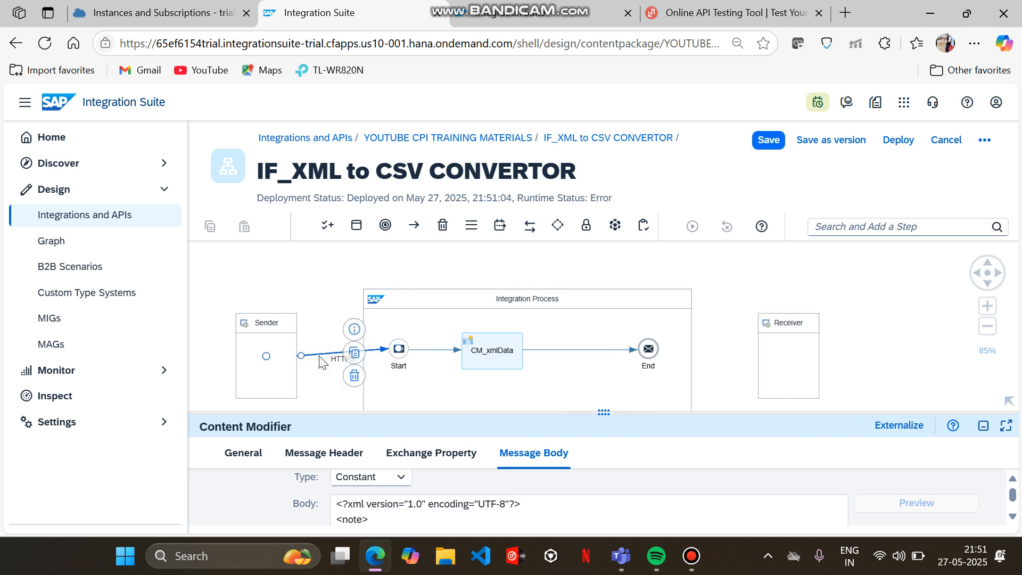
drag(593, 413, 603, 304)
click(341, 372)
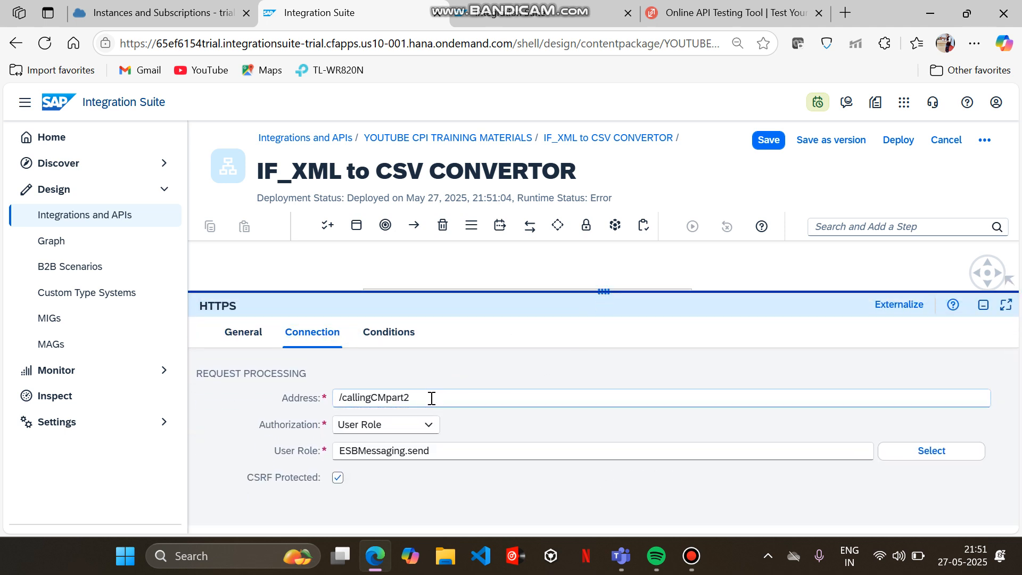
Set the HTTPS channel's address to /callConvetors and save the integration flow.
drag(424, 398, 337, 398)
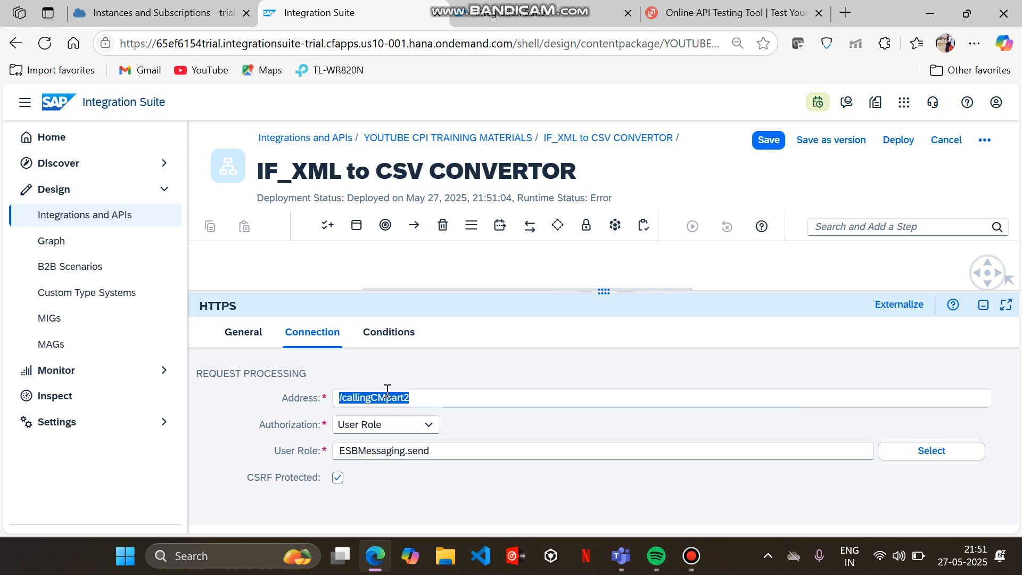
click(435, 398)
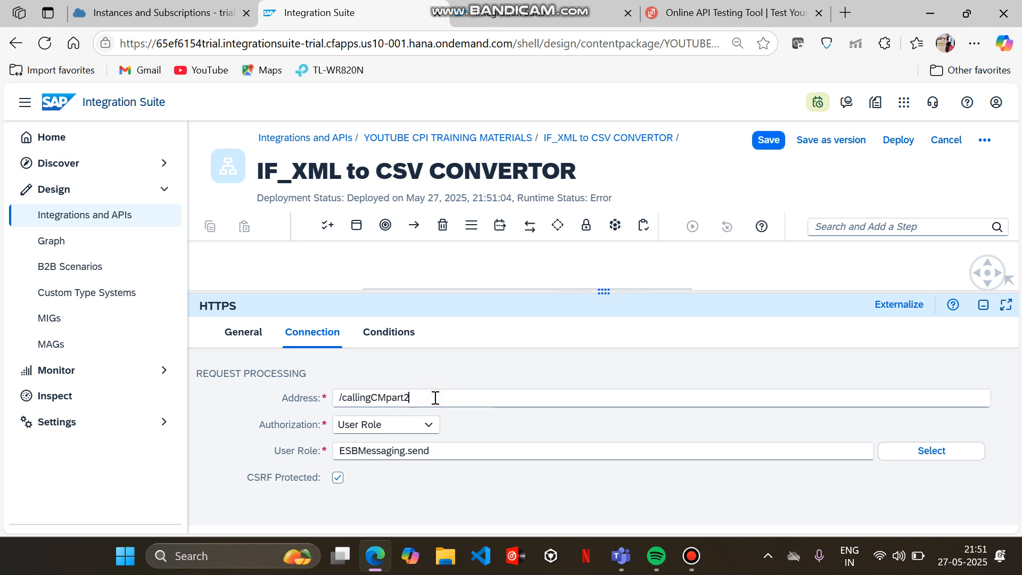
drag(435, 398, 334, 384)
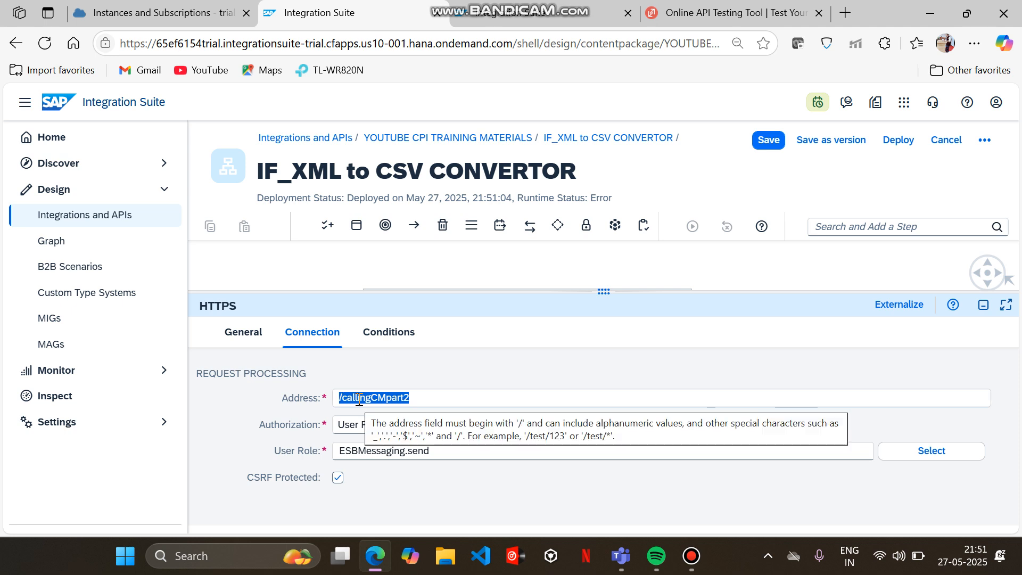
click(420, 398)
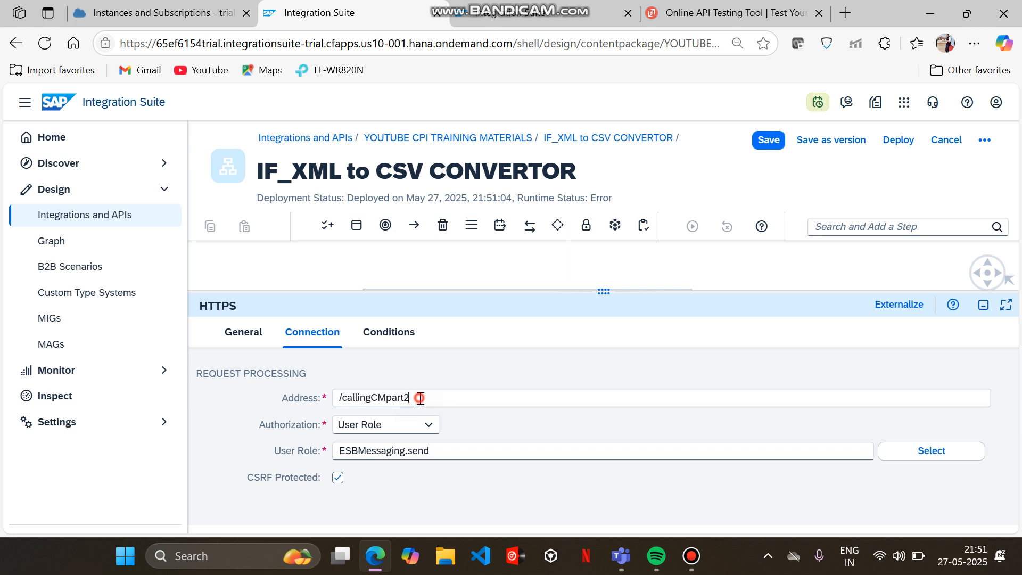
double_click(366, 390)
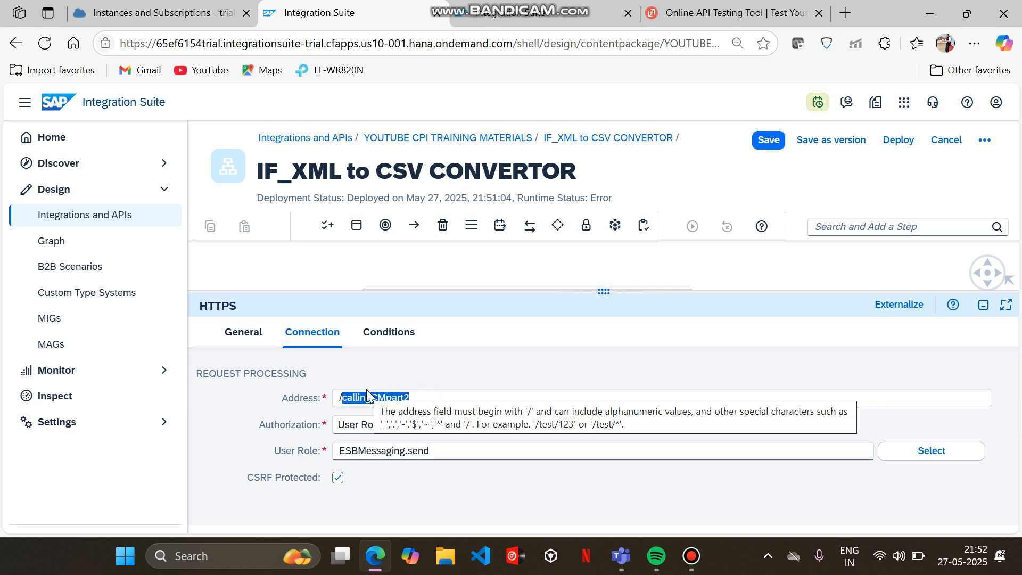
click(445, 394)
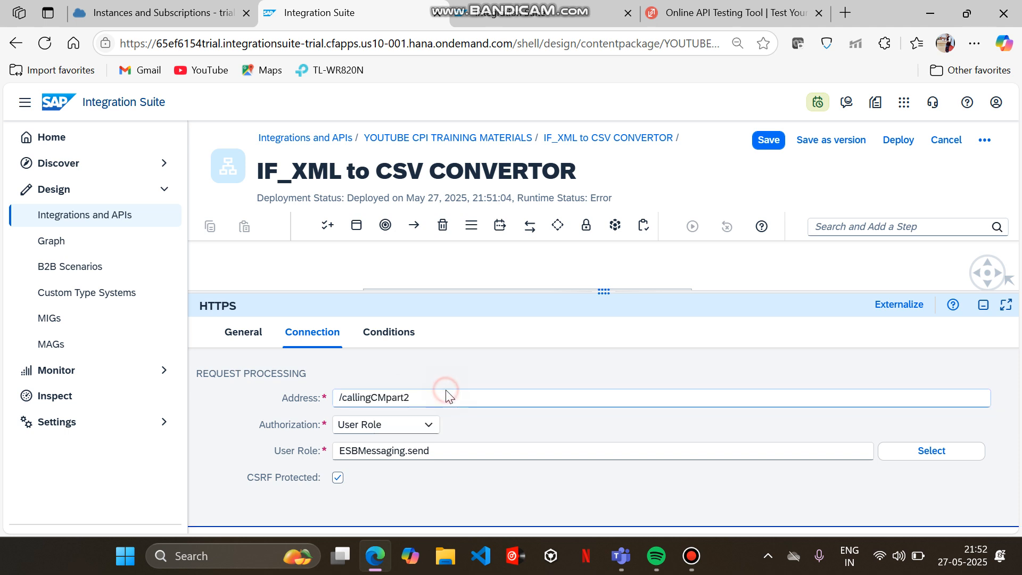
double_click(435, 395)
click(434, 395)
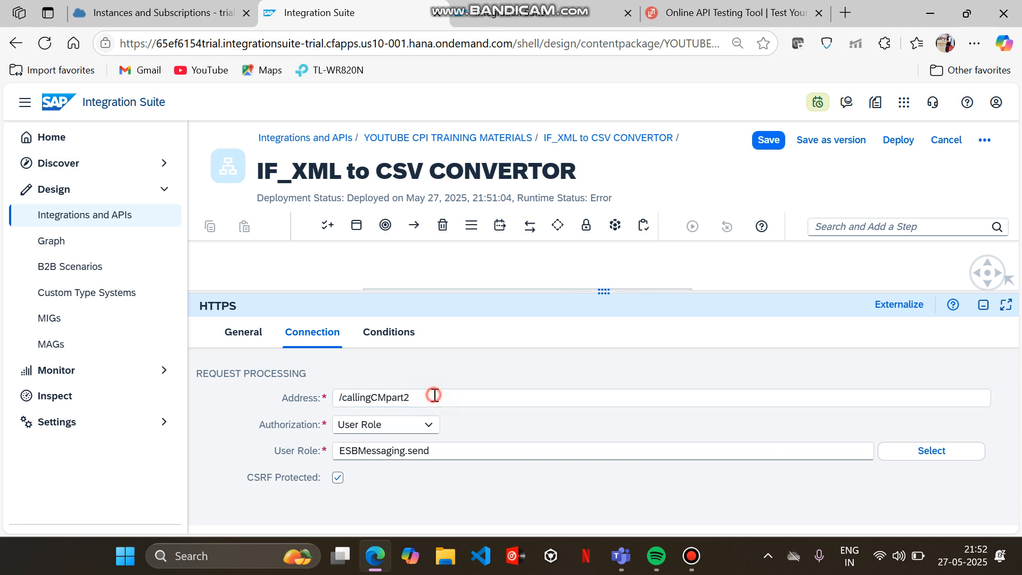
drag(434, 394, 340, 387)
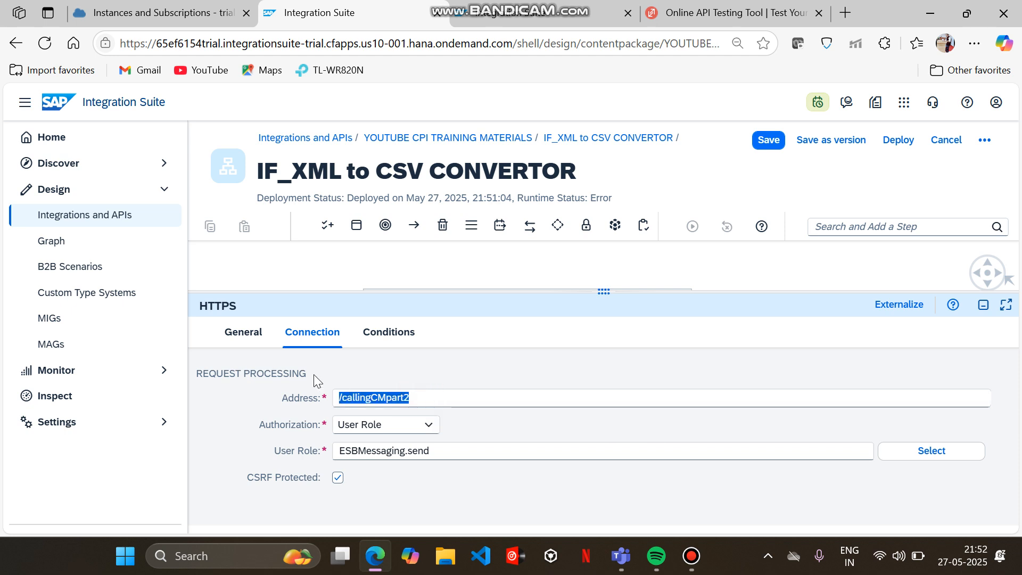
click(438, 392)
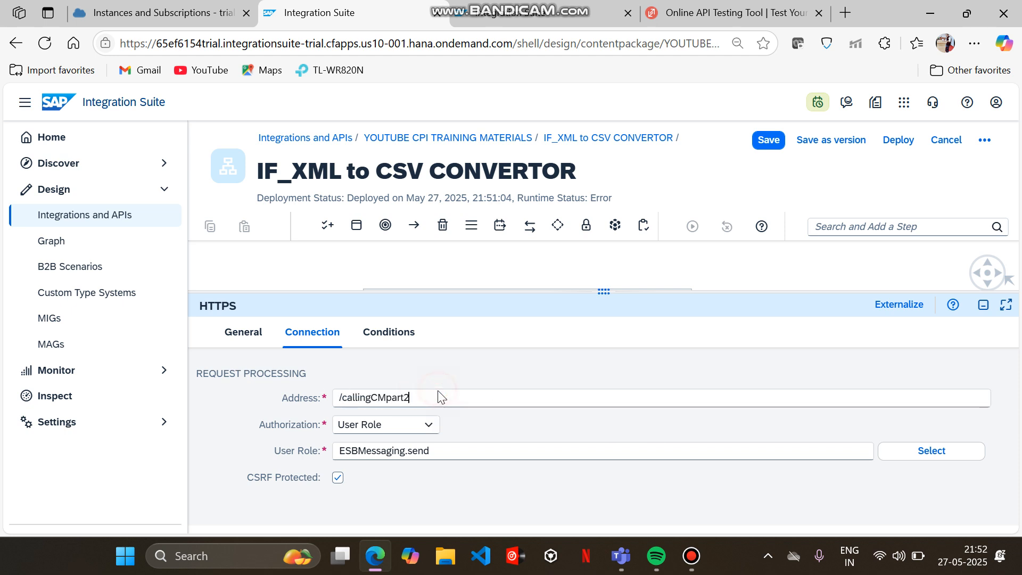
key(BackSpace)
key(Caps_Lock)
text(vetors)
click(770, 142)
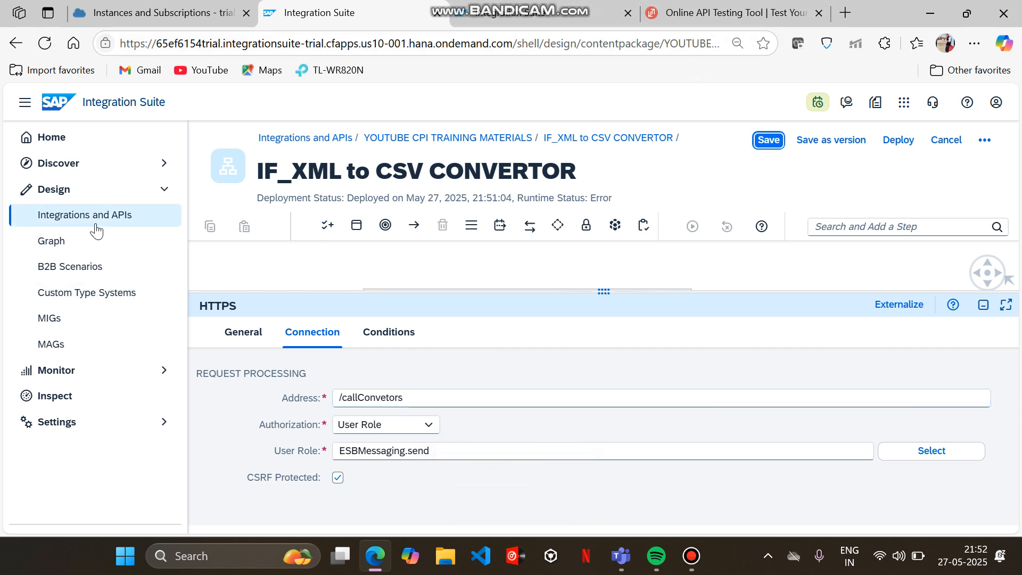
Redeploy the IF_XML to CSV CONVERTOR flow on the Cloud Integration runtime profile and dismiss the deployment notice.
click(56, 370)
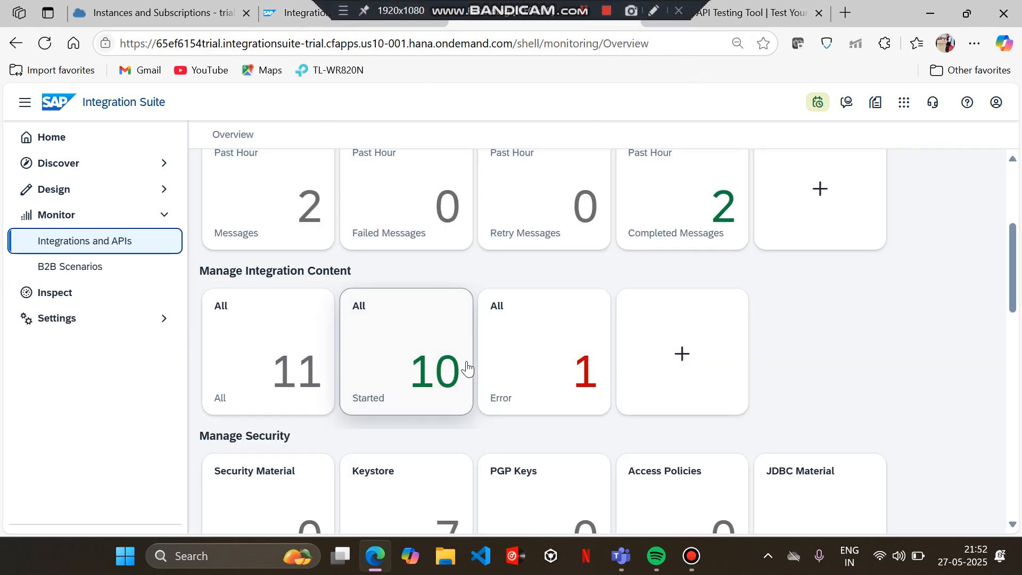
click(370, 15)
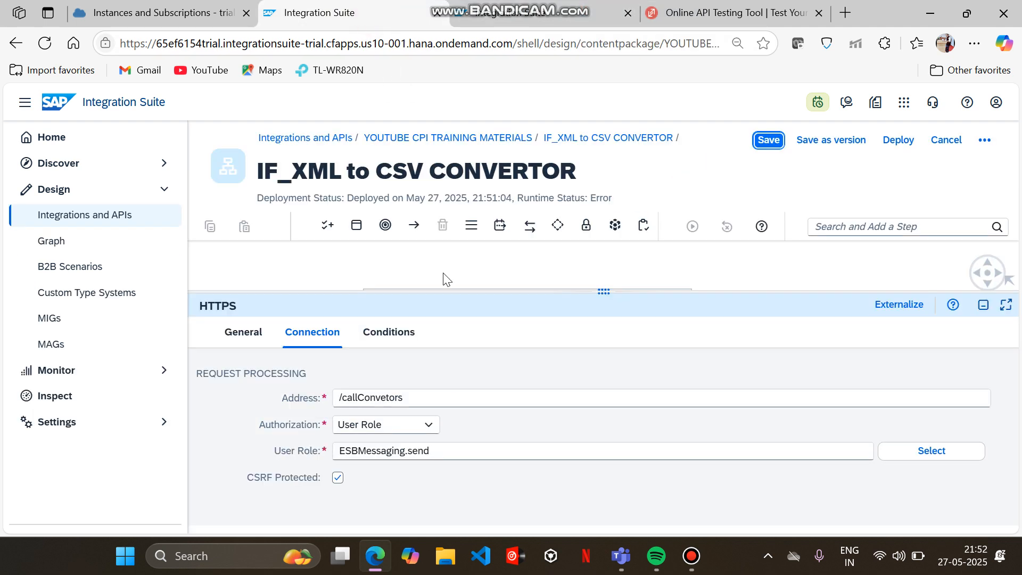
click(899, 141)
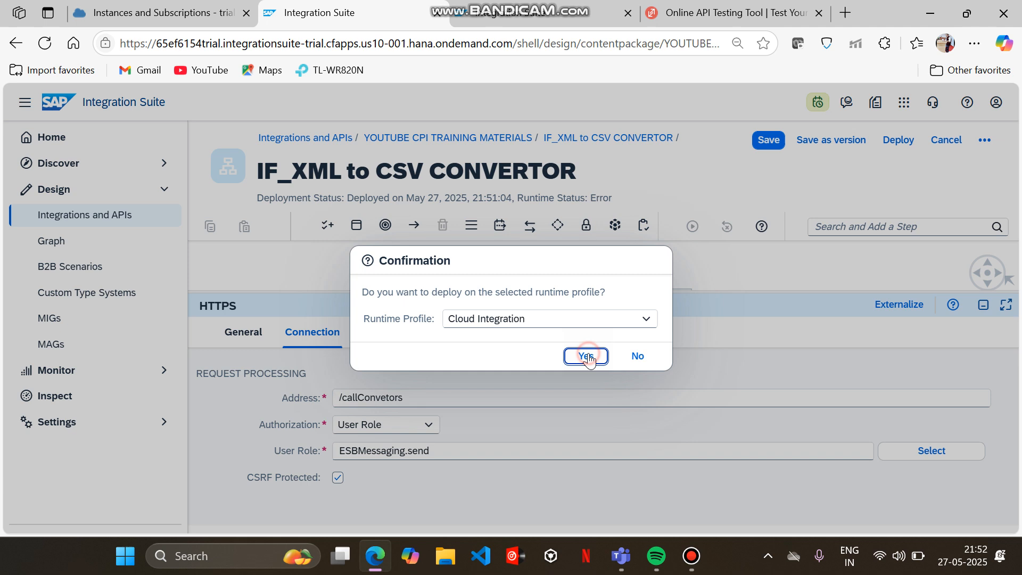
click(589, 353)
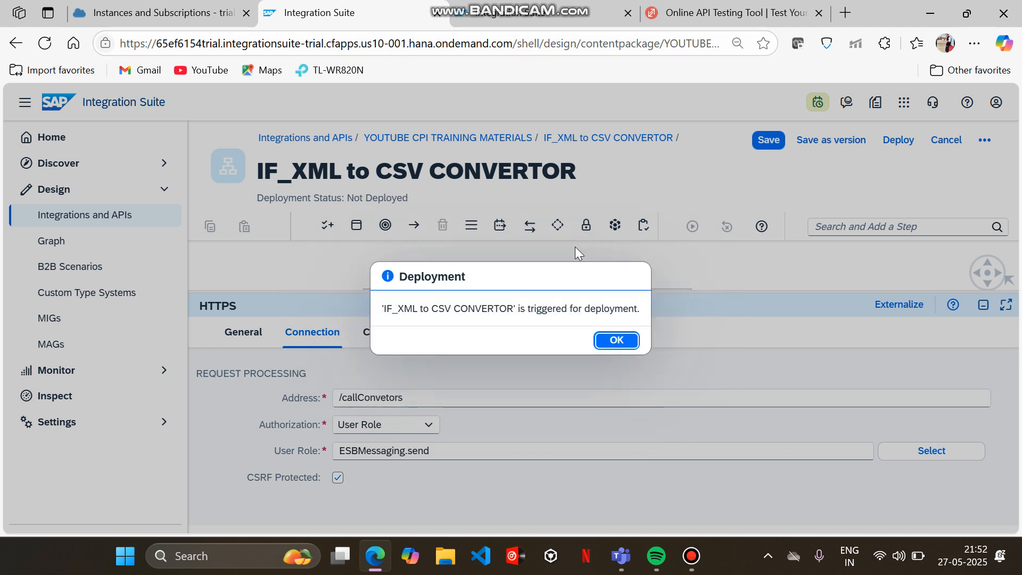
click(620, 342)
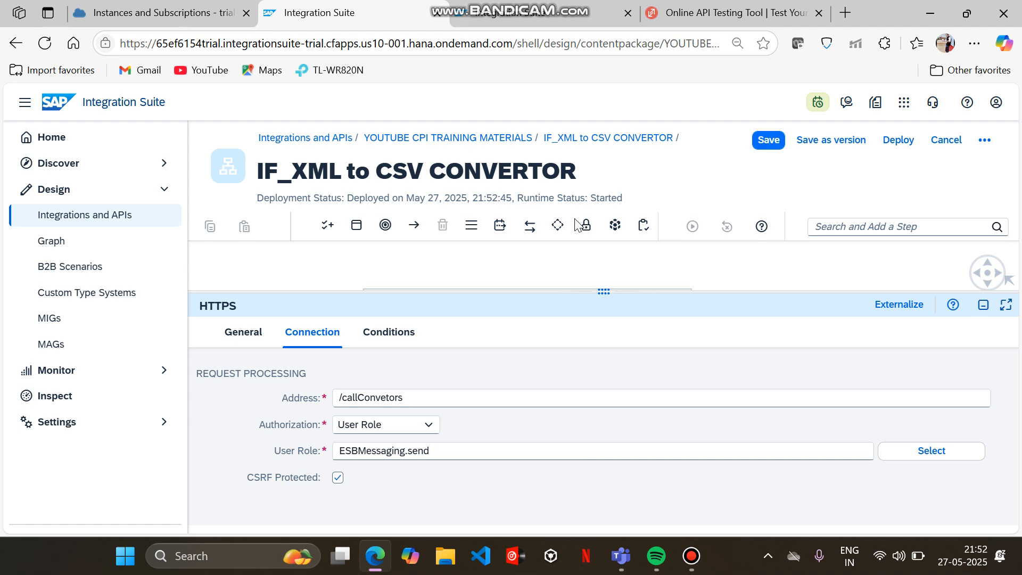
click(690, 557)
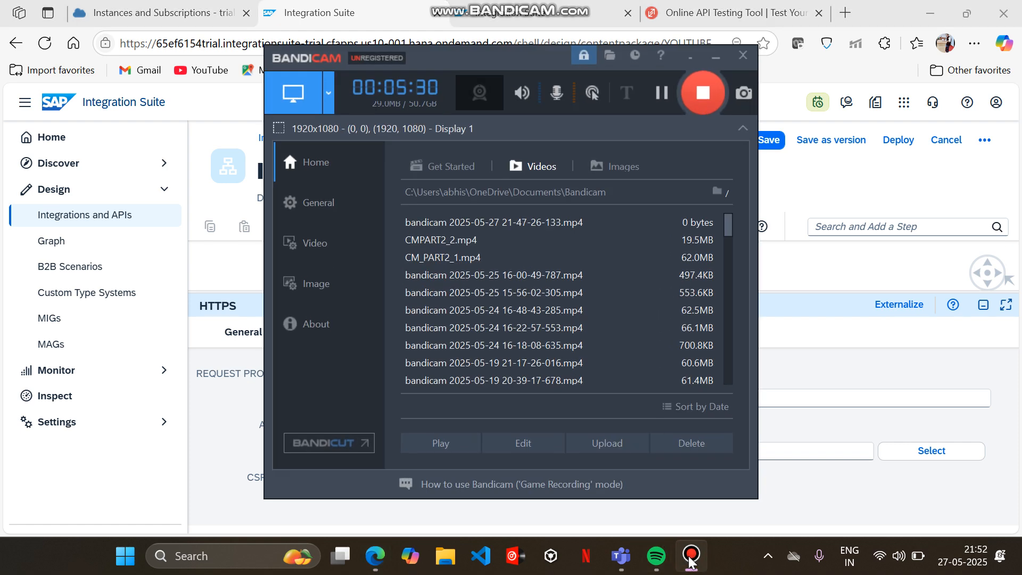
click(691, 557)
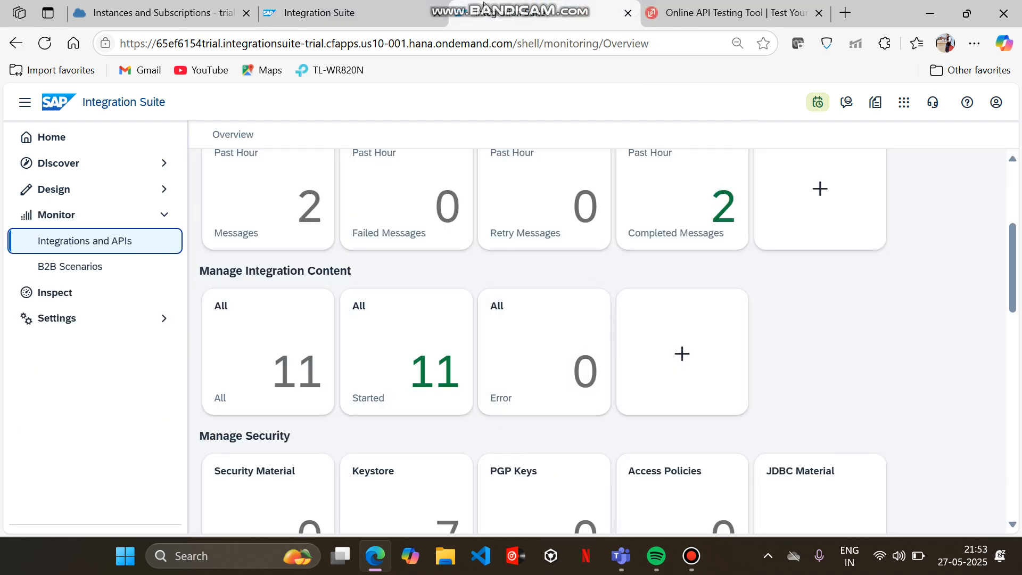
In the monitoring overview, open the started integration content and refresh the list to check the IF_XML to CSV CONVERTOR flow's endpoints.
click(411, 356)
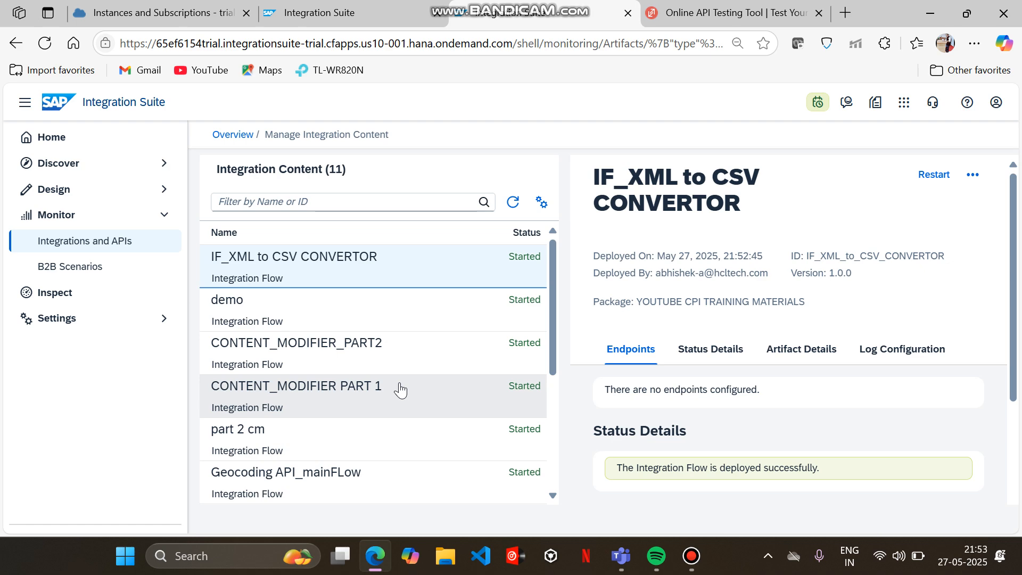
click(515, 196)
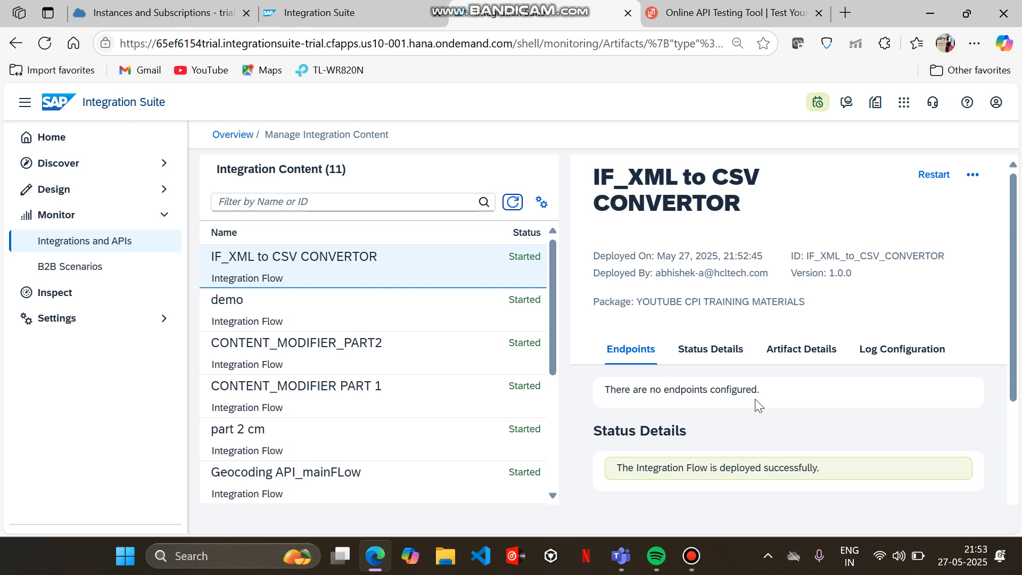
Switch to the ReqBin tab to review the request's Basic Auth setup, rechecking the deployed flow's endpoints in the monitoring tab.
click(722, 7)
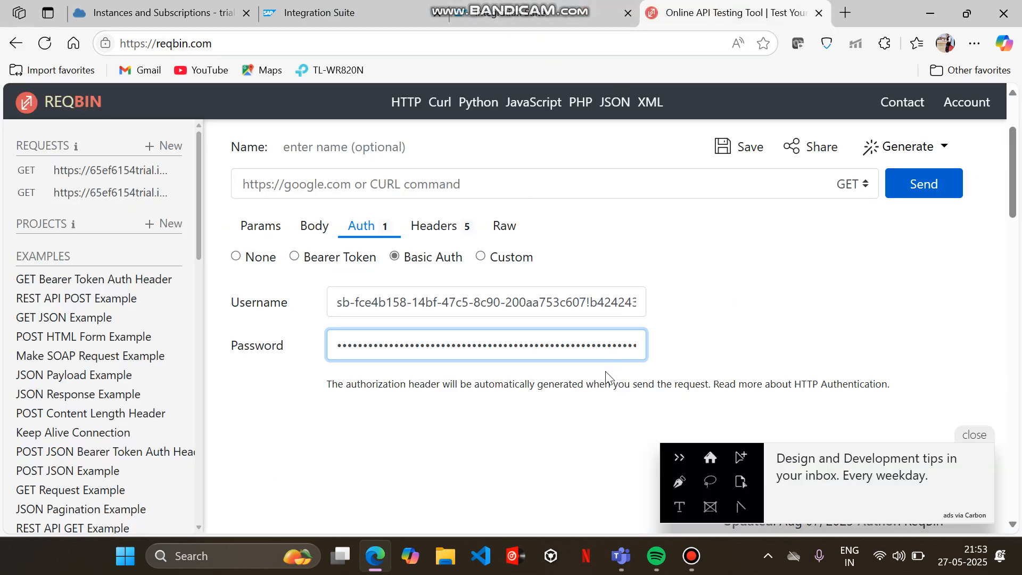
scroll(605, 376, down, 5)
scroll(606, 376, up, 5)
click(573, 4)
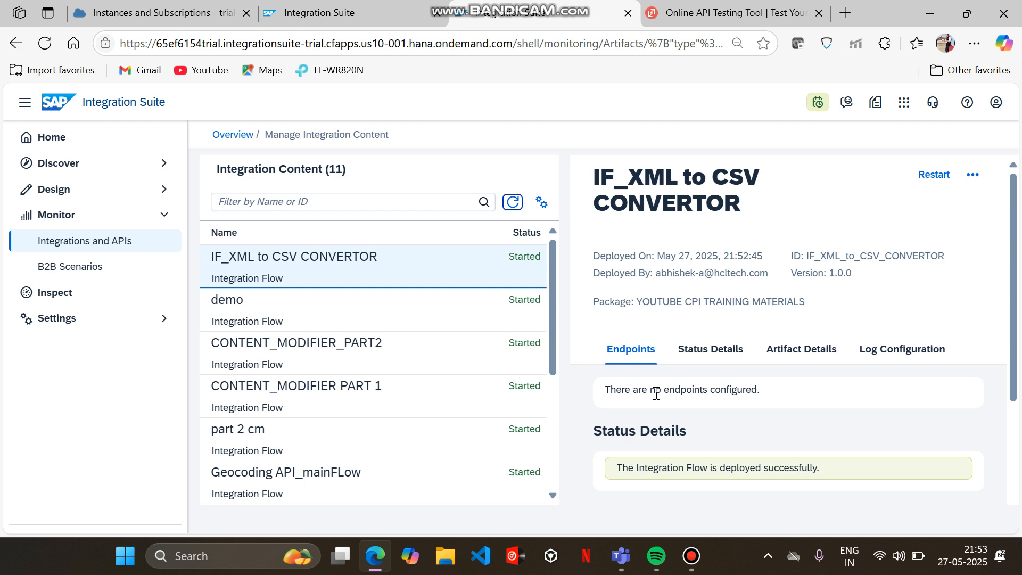
click(673, 8)
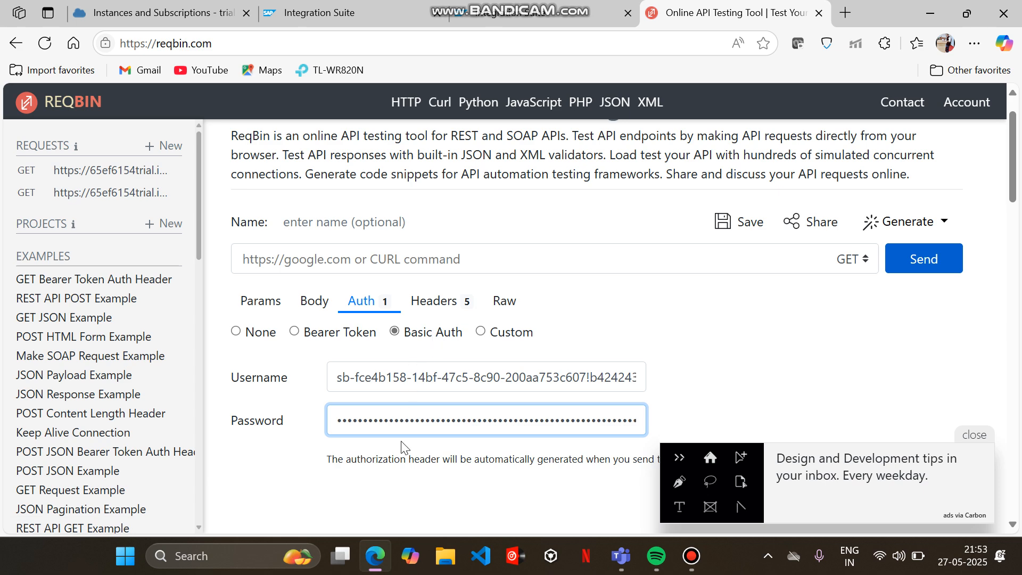
Switch to the BTP Cockpit and view the Process Integration Runtime instance's servicekey credentials in form layout.
click(320, 13)
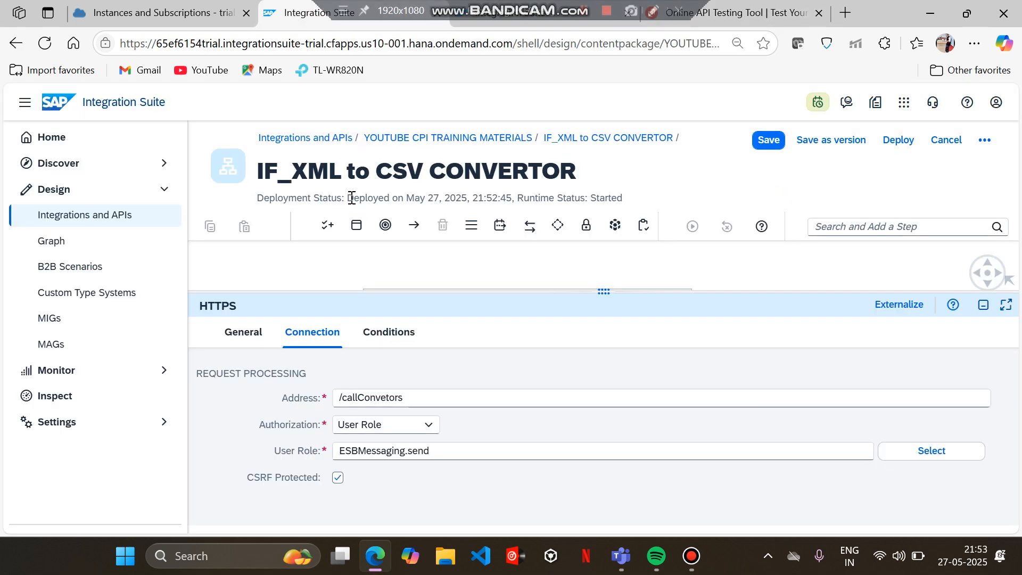
click(219, 17)
scroll(429, 490, down, 5)
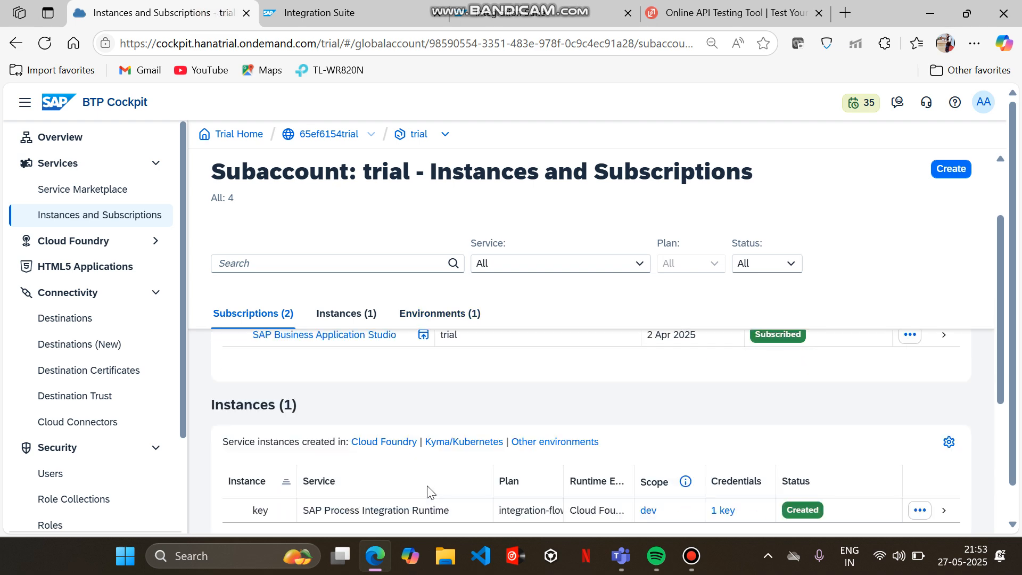
click(724, 373)
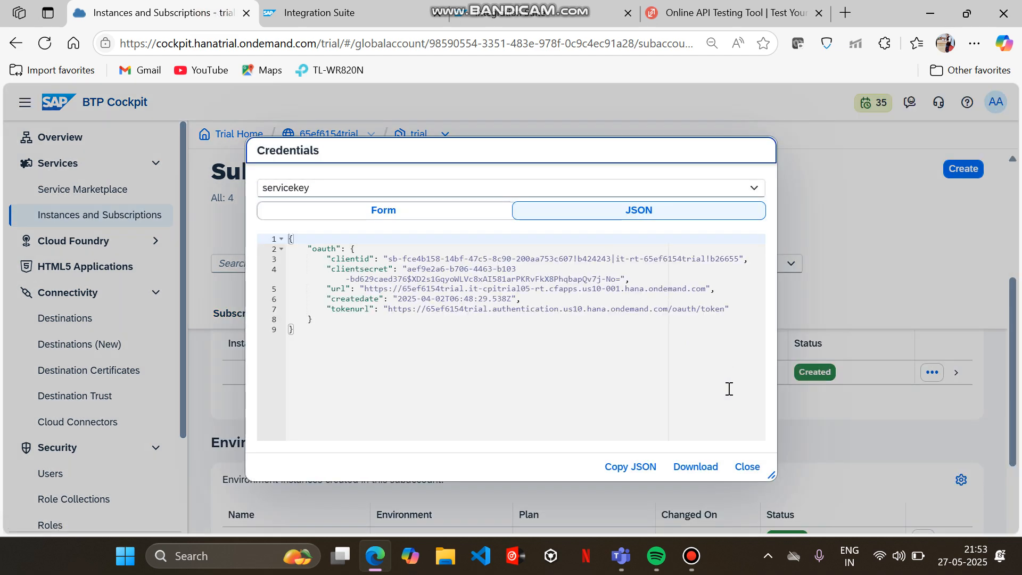
click(433, 210)
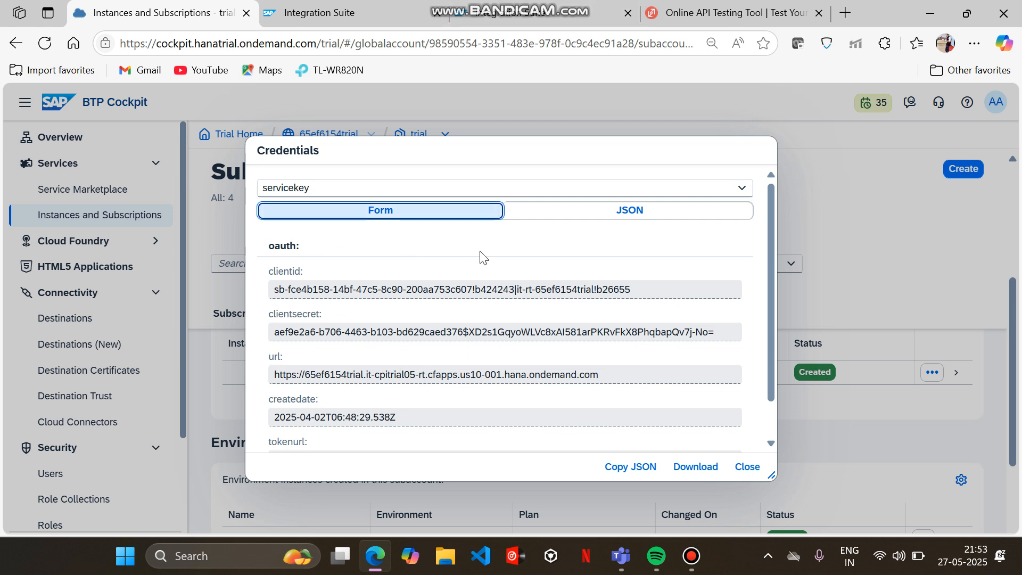
Refresh the integration content in the monitoring tab and copy the IF_XML to CSV CONVERTOR flow's endpoint URL.
mouse_move(550, 6)
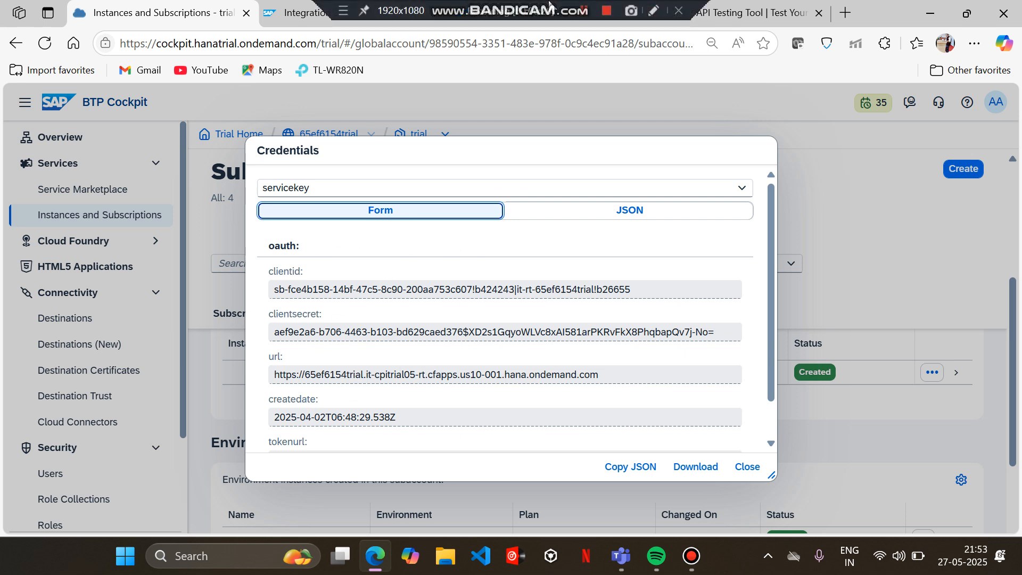
click(516, 14)
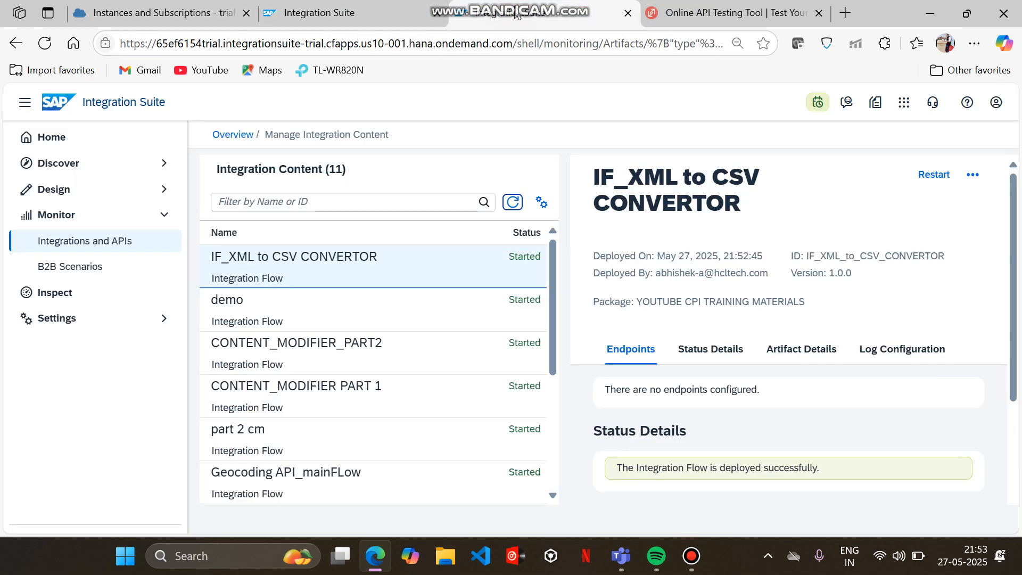
click(512, 202)
click(513, 202)
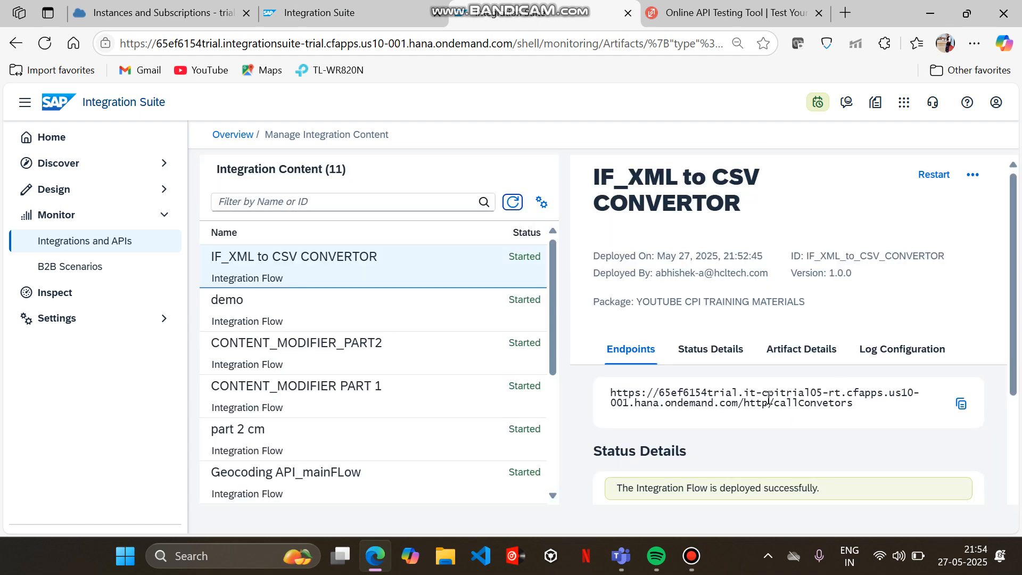
click(961, 403)
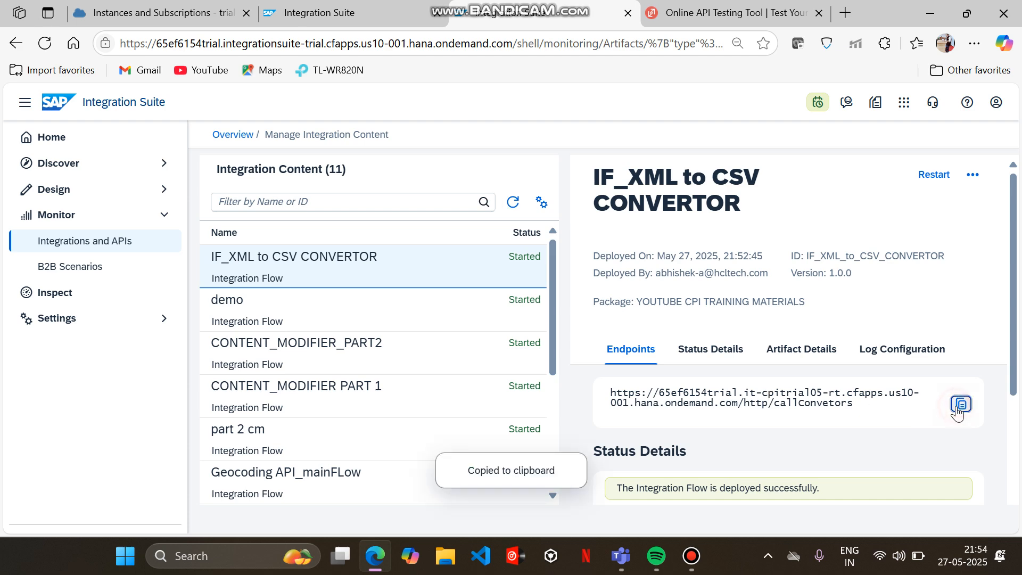
In ReqBin, paste the copied /http/callConvetors endpoint as the request URL and send the GET request.
click(703, 16)
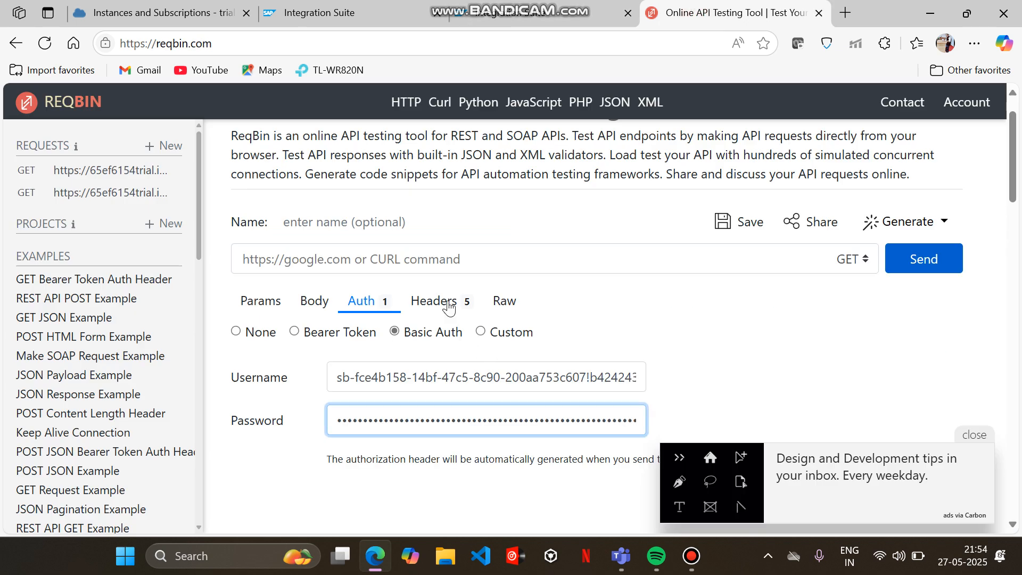
click(449, 260)
key(ctrl+v)
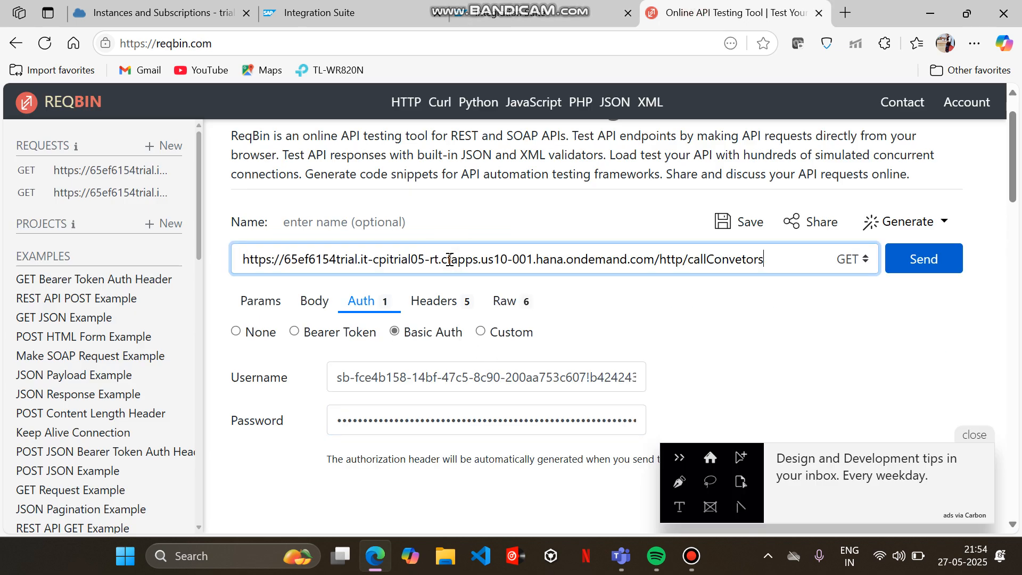
click(913, 259)
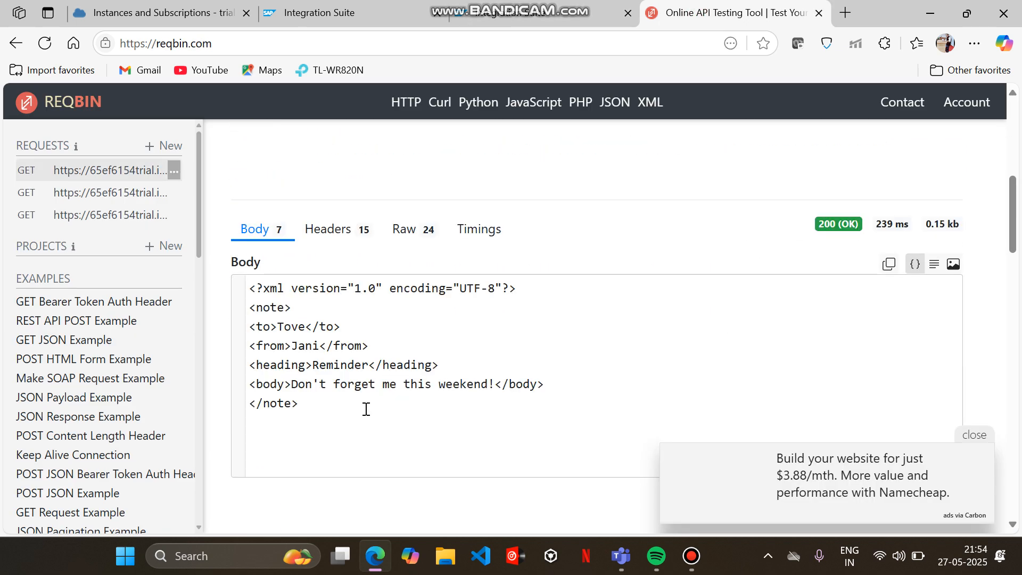
Examine the XML payload in the response body, from its XML declaration through the closing note element.
drag(320, 411, 242, 295)
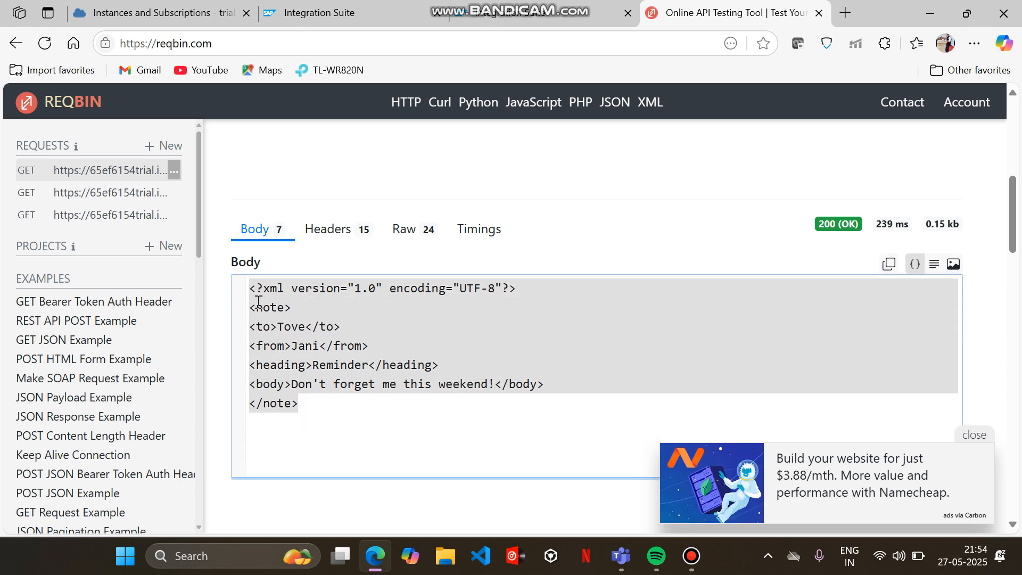
click(311, 398)
drag(256, 300, 252, 288)
click(314, 423)
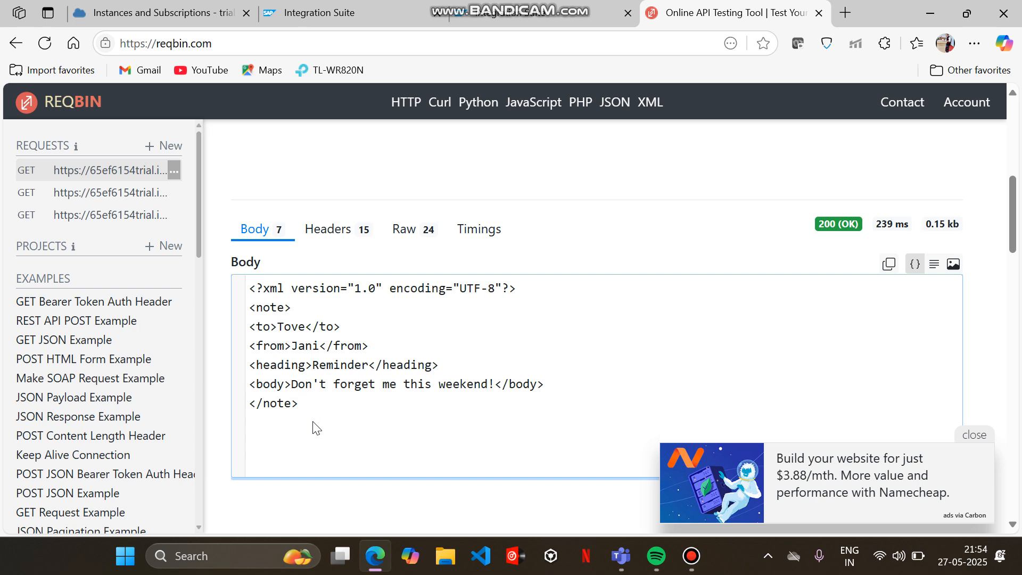
drag(316, 427, 244, 283)
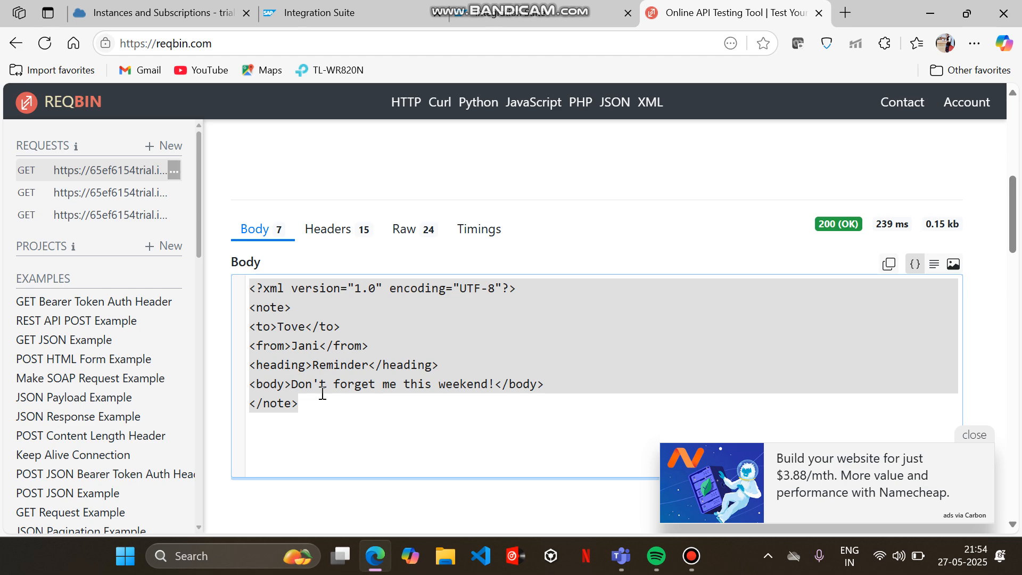
Return to the IF_XML to CSV CONVERTOR flow editor and shrink the HTTPS properties area to expose the process diagram.
click(488, 2)
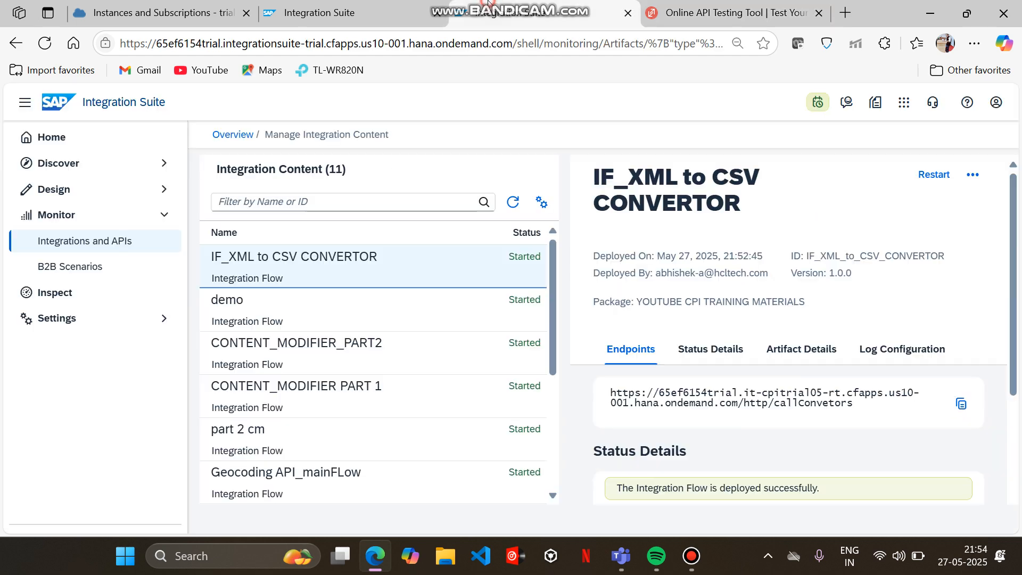
click(297, 12)
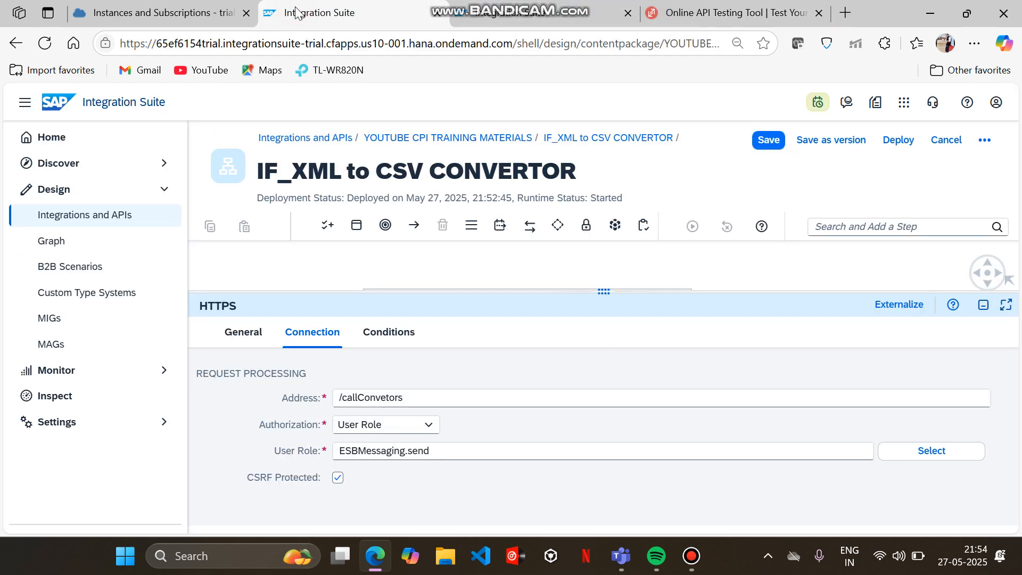
drag(595, 292, 593, 426)
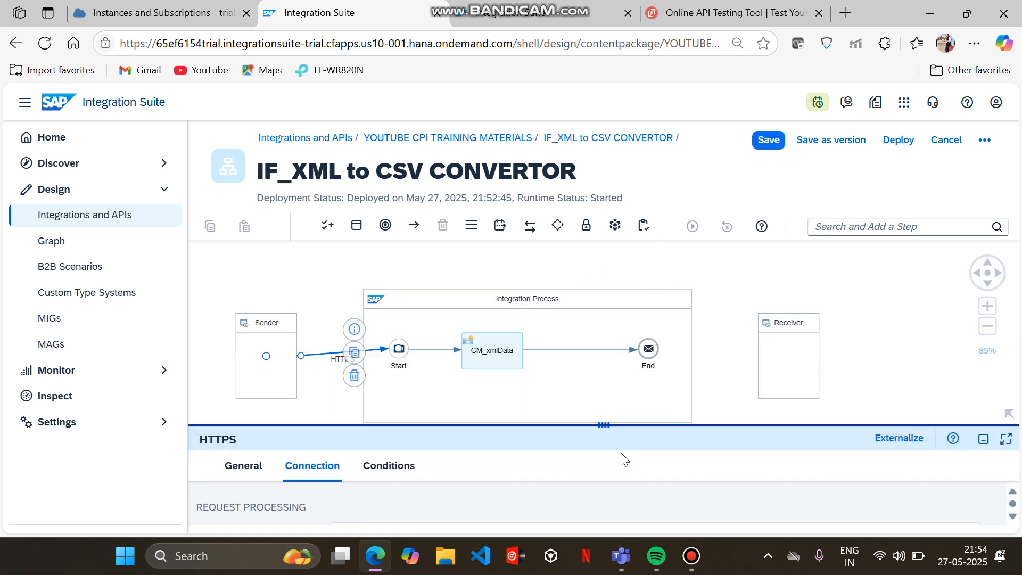
click(574, 350)
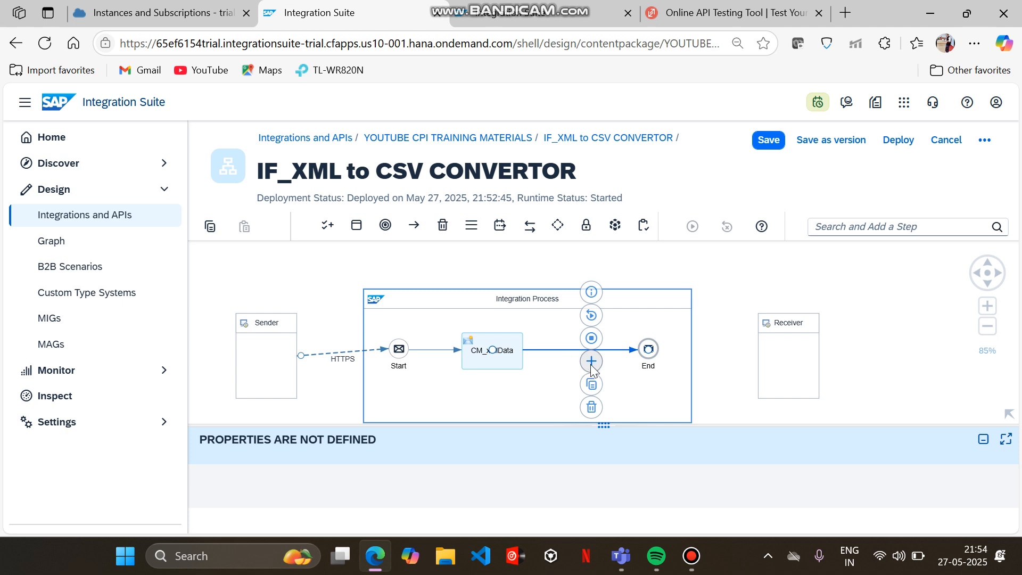
click(591, 364)
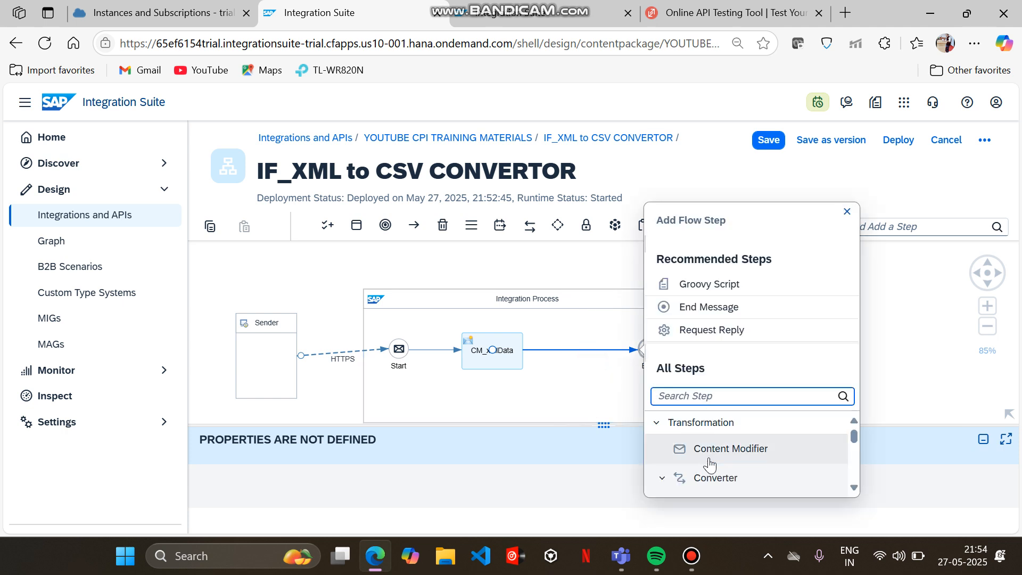
scroll(710, 464, down, 2)
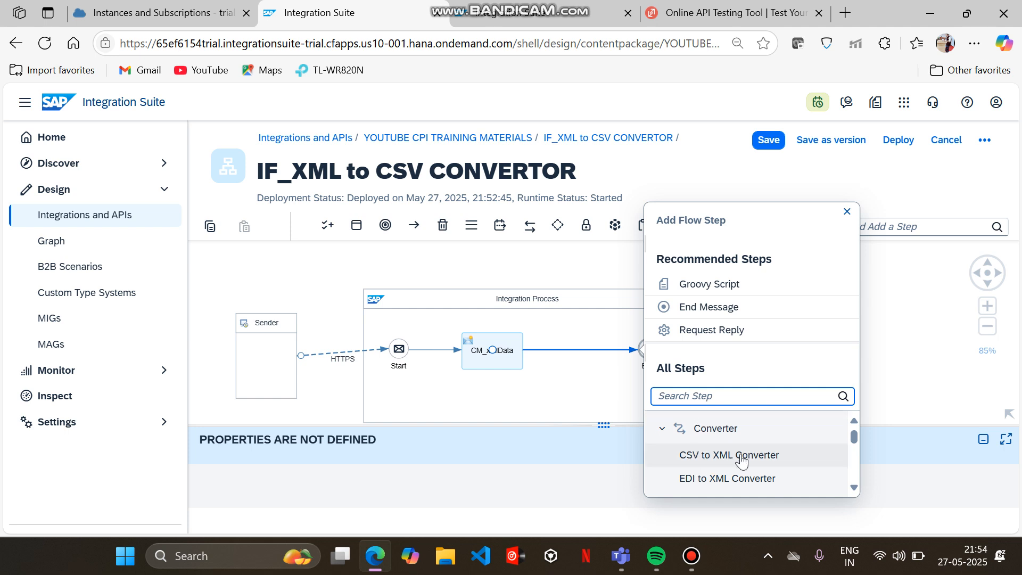
scroll(712, 473, down, 1)
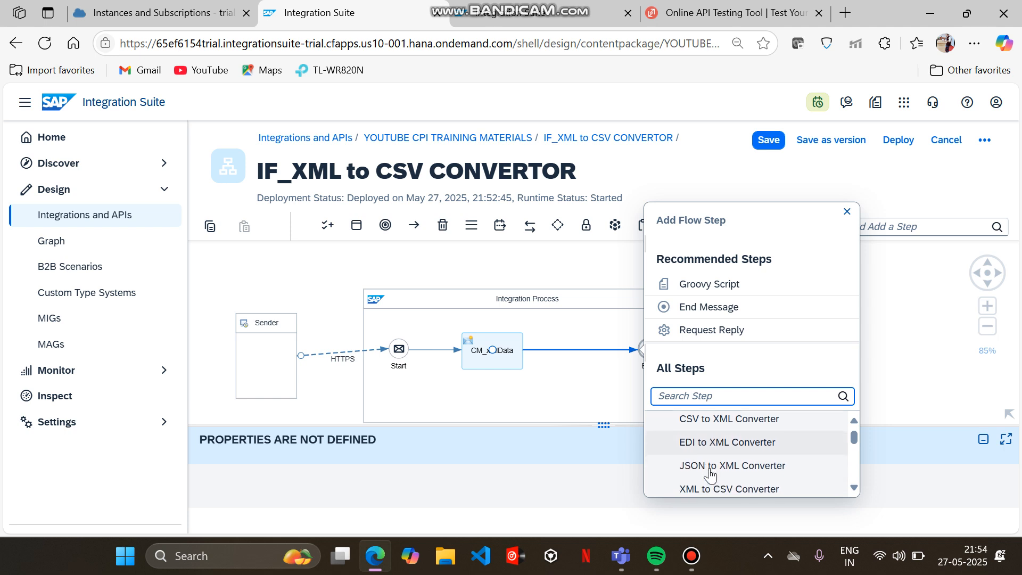
scroll(708, 465, down, 1)
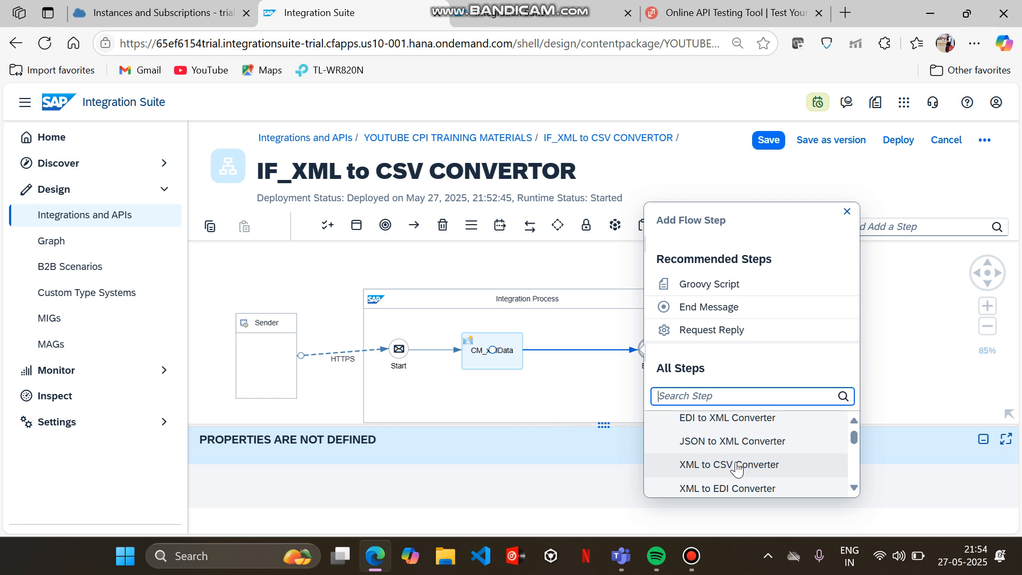
click(517, 273)
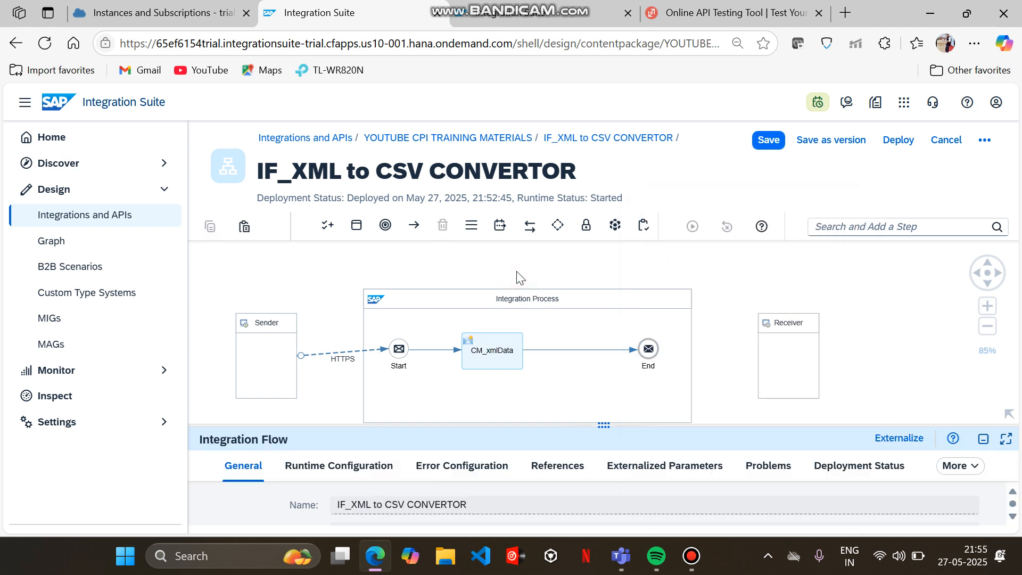
Insert an XML to CSV Converter step between the CM_xmlData content modifier and the End event.
click(499, 226)
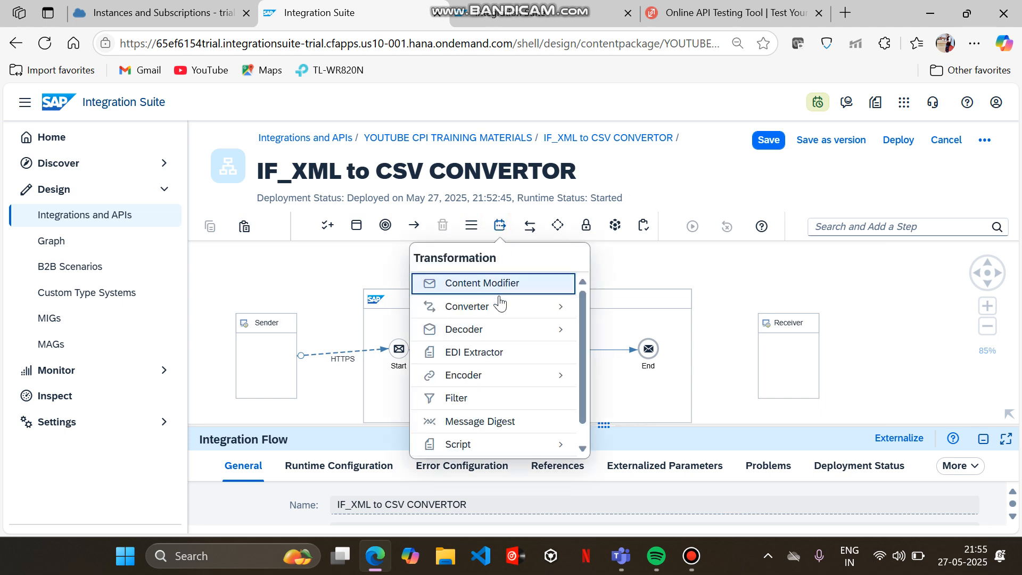
click(499, 312)
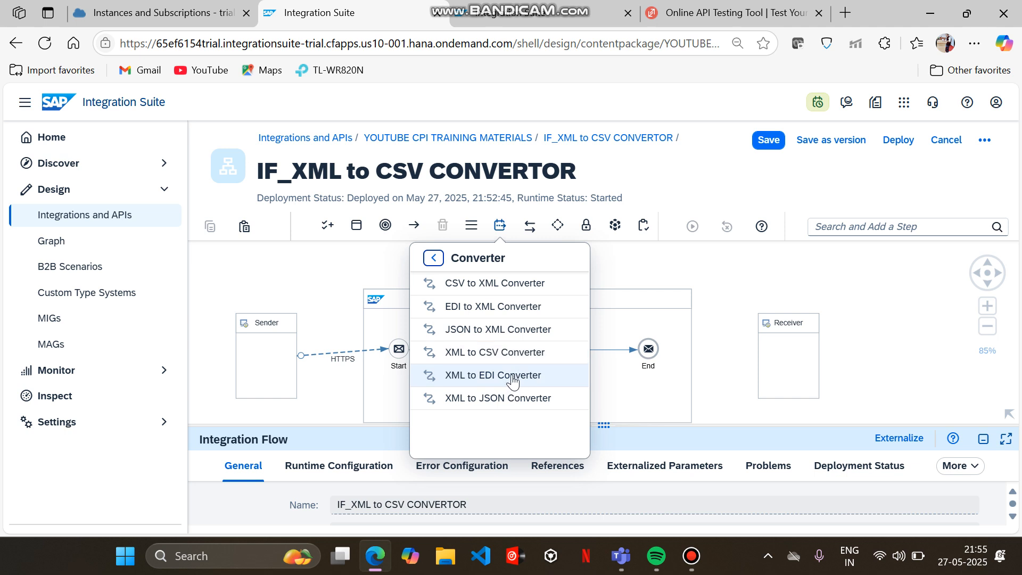
click(466, 353)
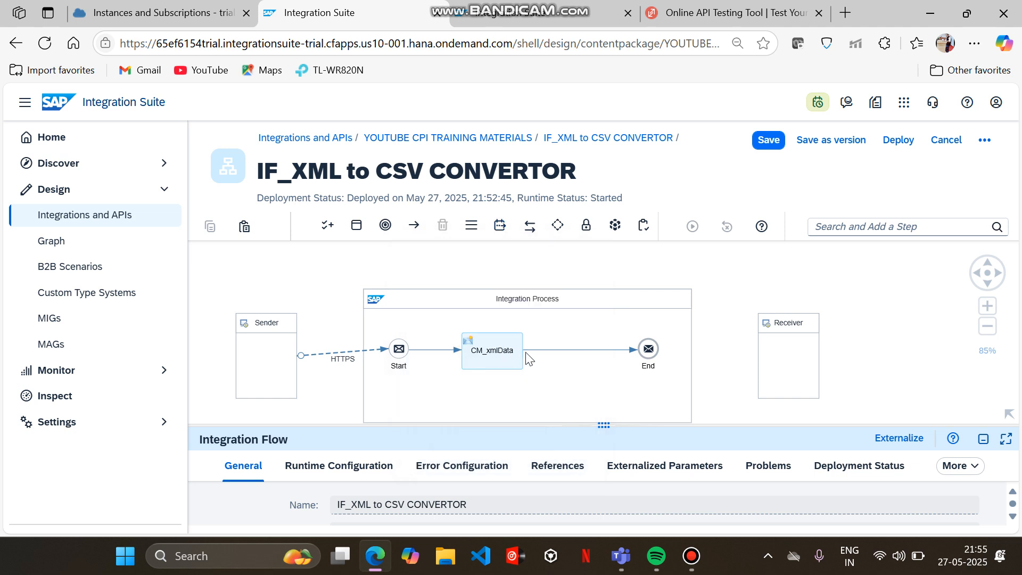
click(580, 350)
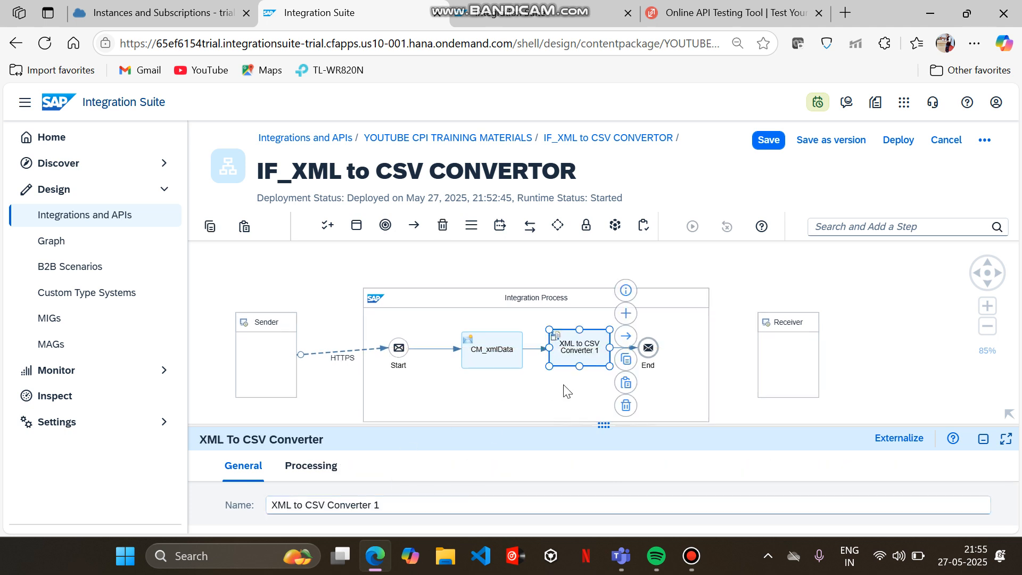
Open the XML to CSV Converter's processing settings and maximize its properties area.
click(328, 470)
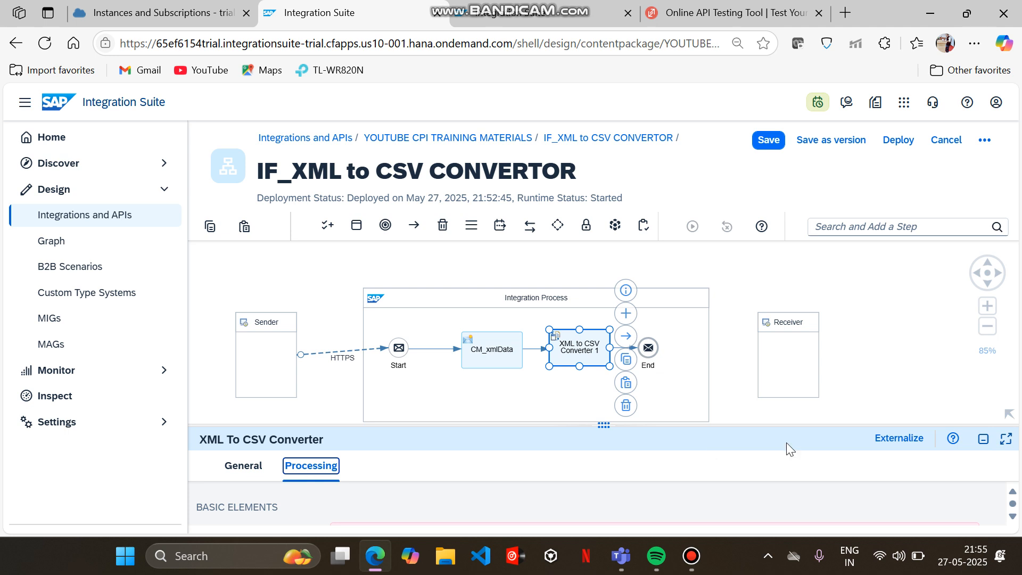
click(1005, 438)
click(378, 344)
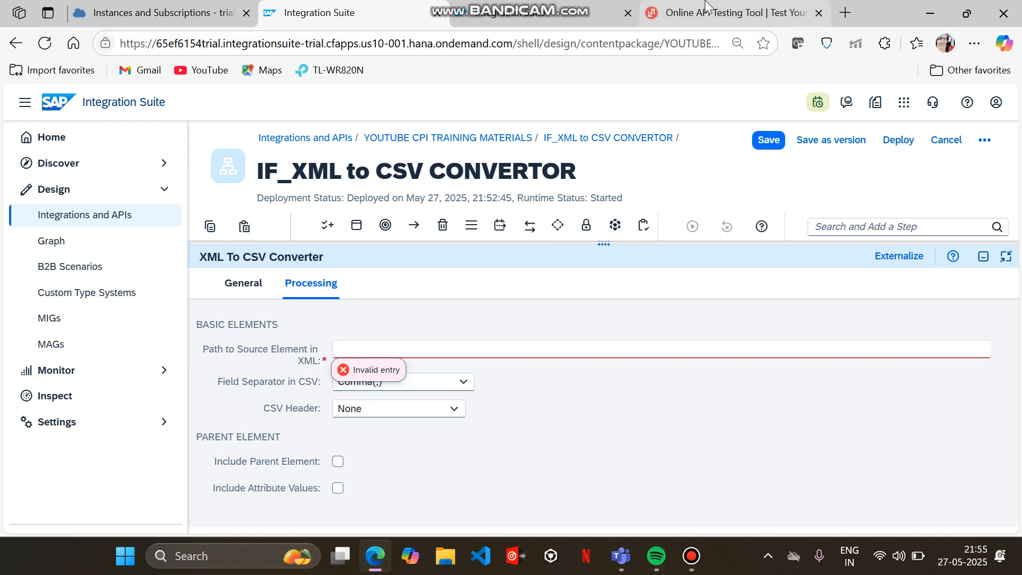
Switch to ReqBin and examine the XML response's structure to identify the source element for the converter.
click(735, 13)
click(338, 355)
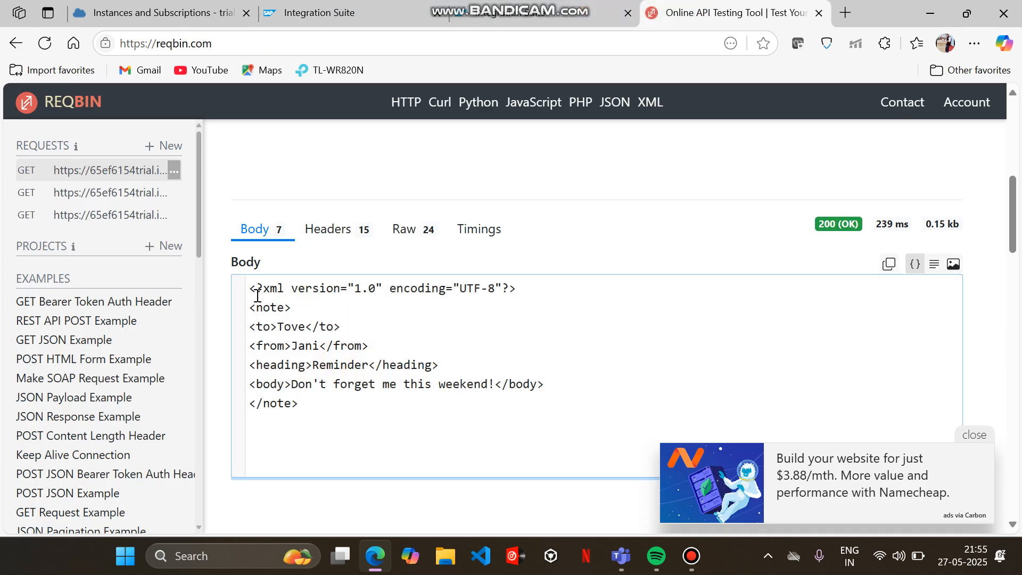
mouse_move(250, 290)
mouse_down()
mouse_move(290, 397)
mouse_move(251, 309)
mouse_up()
click(290, 396)
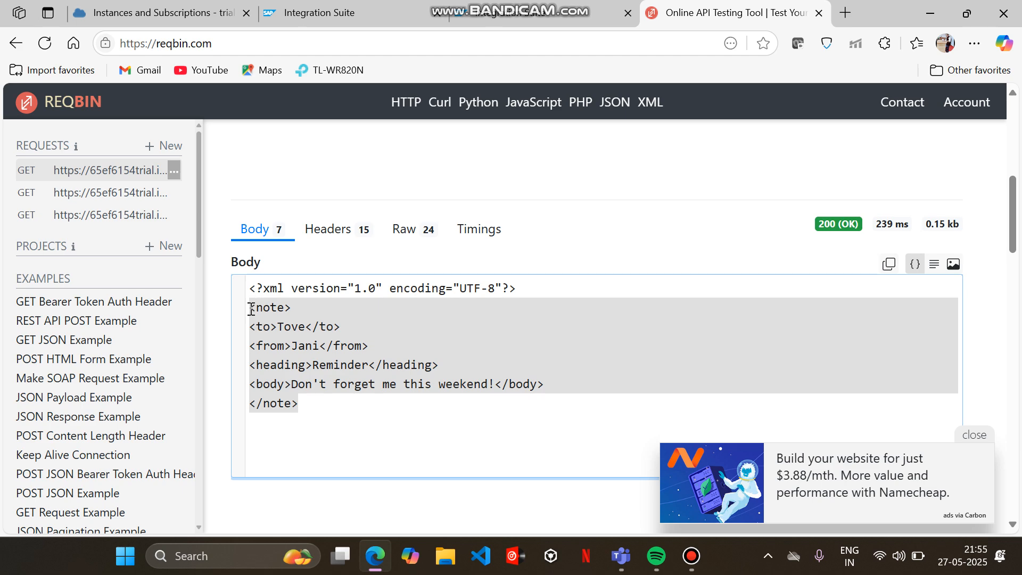
click(306, 410)
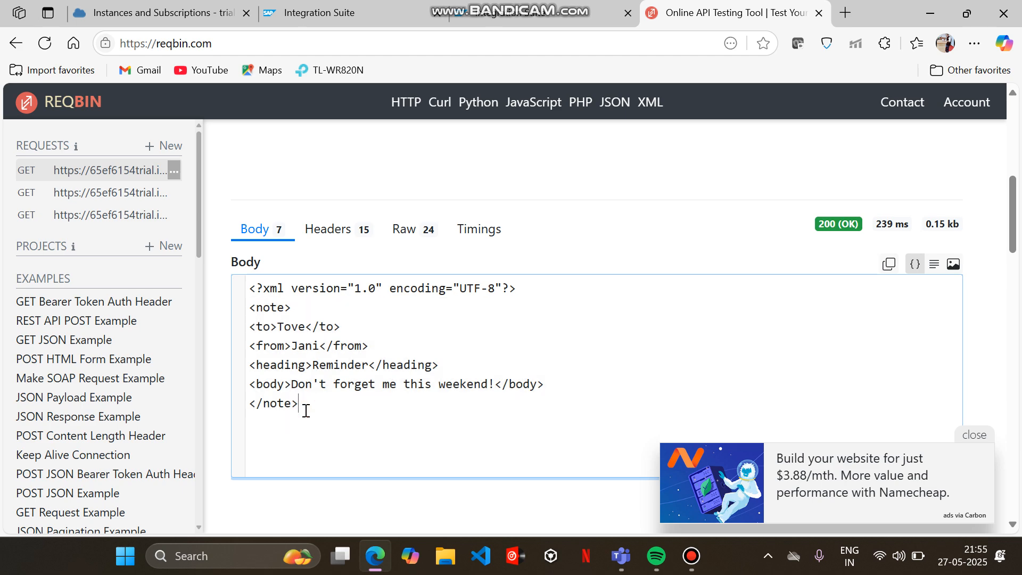
Back in the flow editor, set the XML to CSV Converter's Path to Source Element in XML to //note.
click(551, 5)
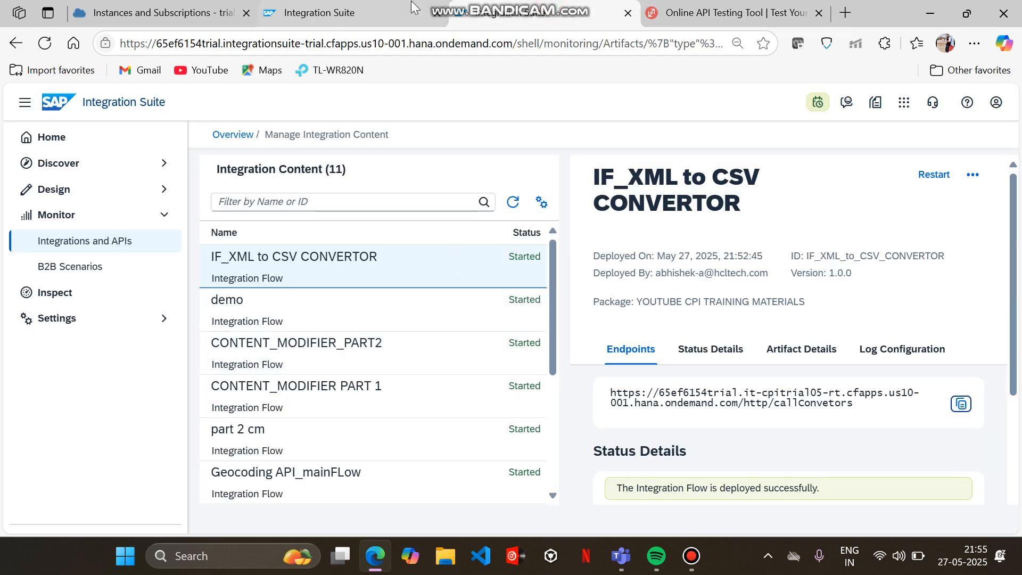
click(394, 5)
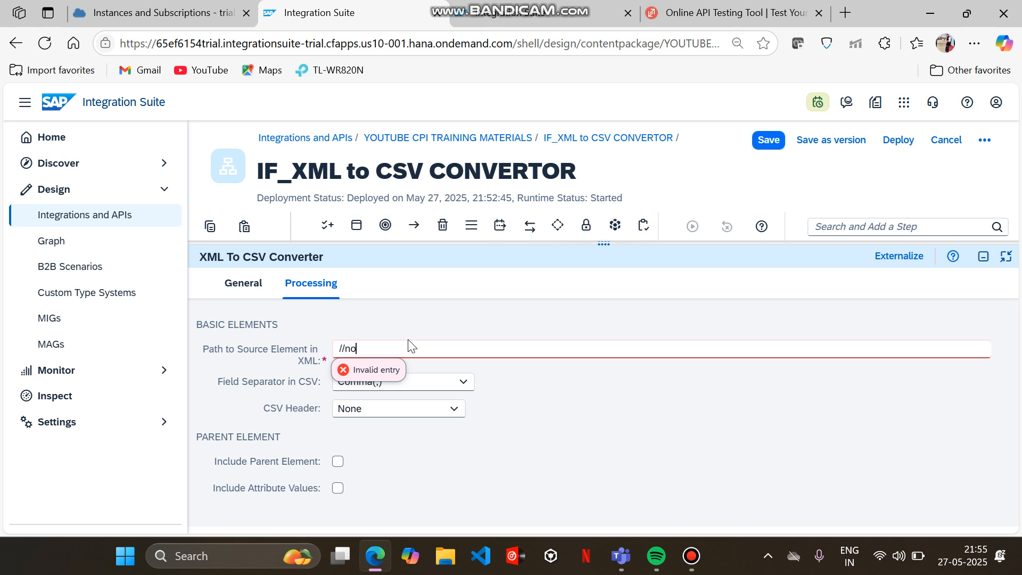
text(//note)
click(530, 379)
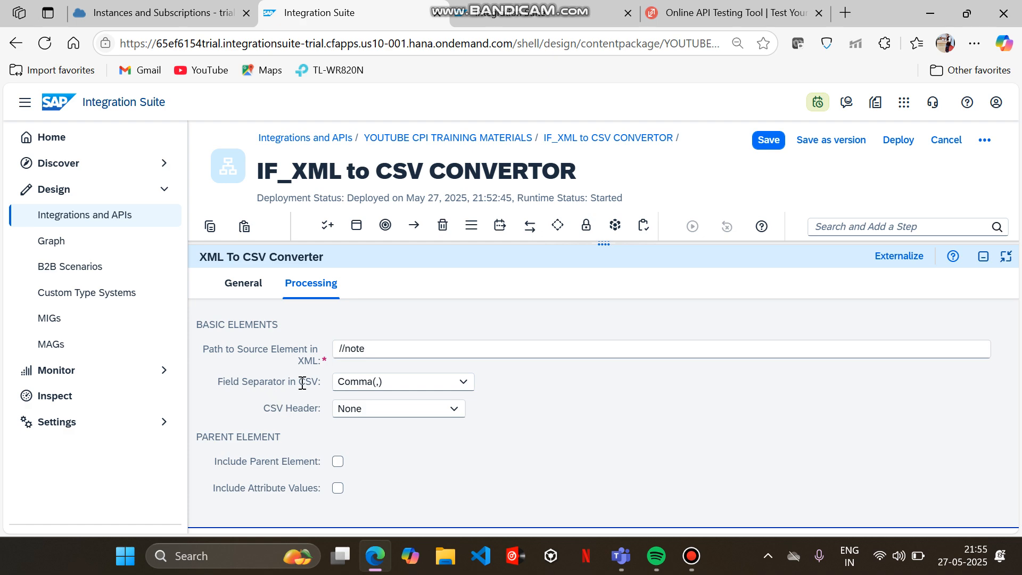
Review the converter's separator and header options, keeping Field Separator in CSV as Comma(,) and CSV Header as None.
click(462, 382)
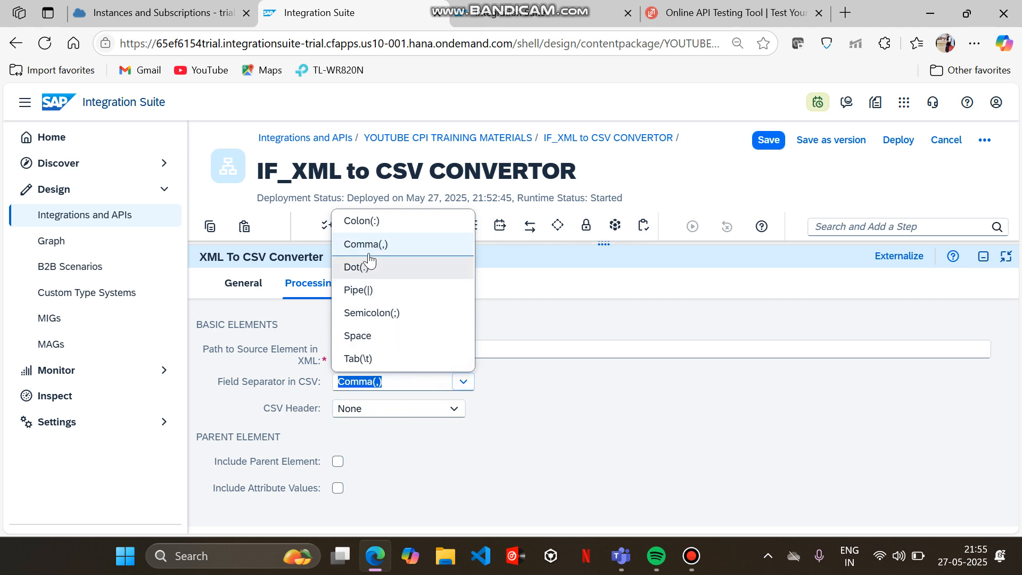
click(395, 383)
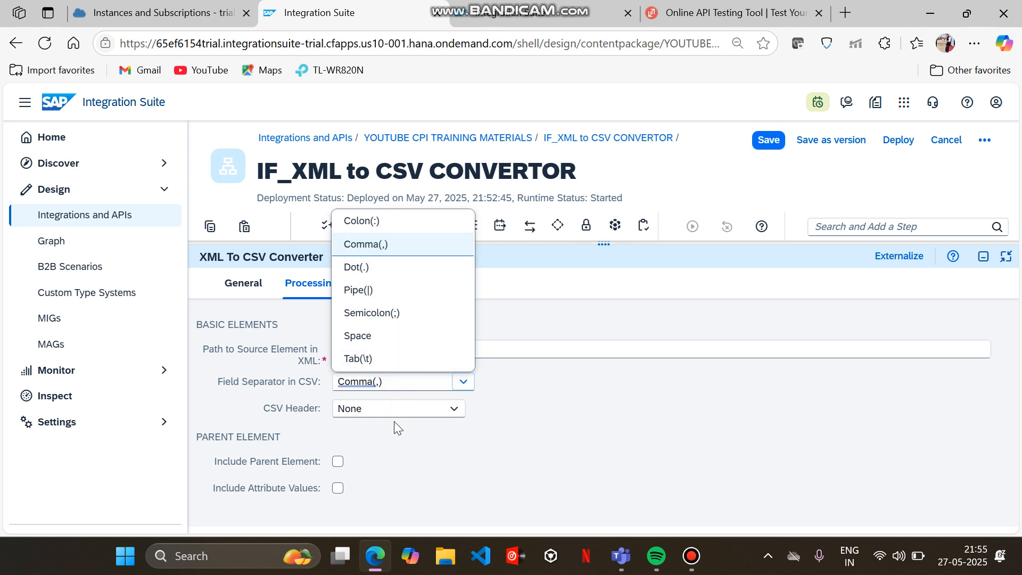
click(456, 438)
click(454, 408)
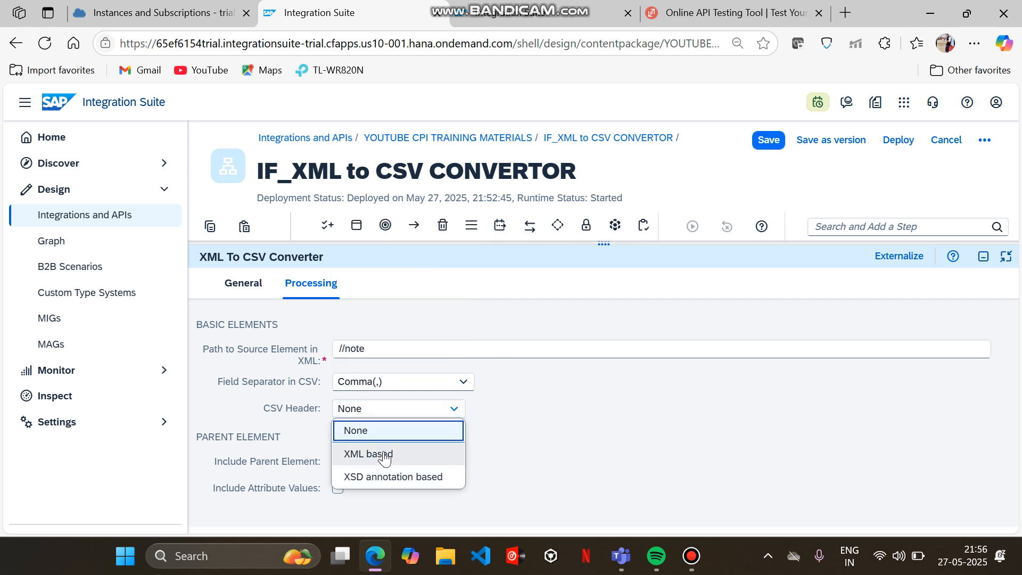
click(358, 431)
click(543, 428)
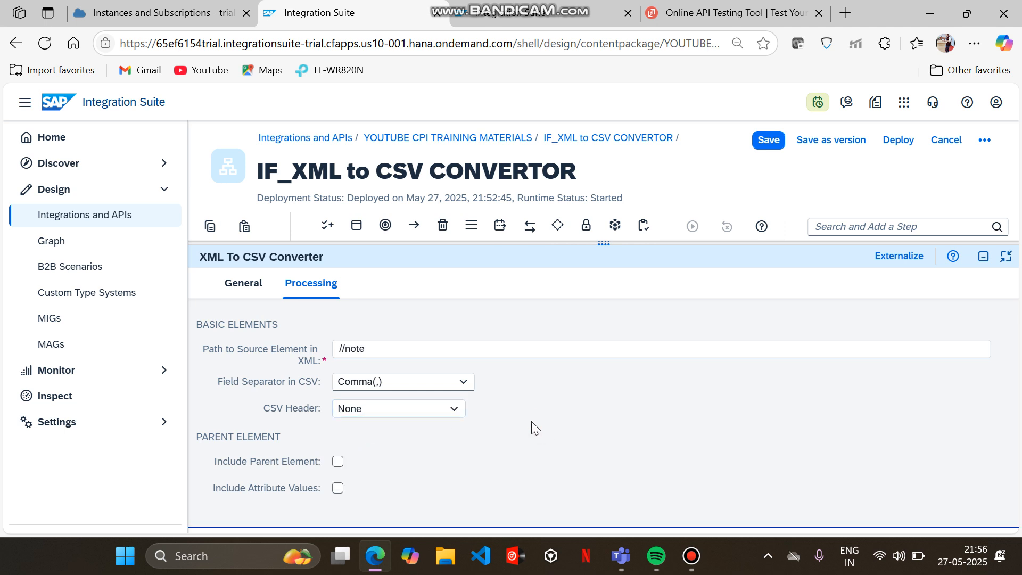
Save the IF_XML to CSV CONVERTOR flow and deploy it on the Cloud Integration runtime profile.
click(768, 140)
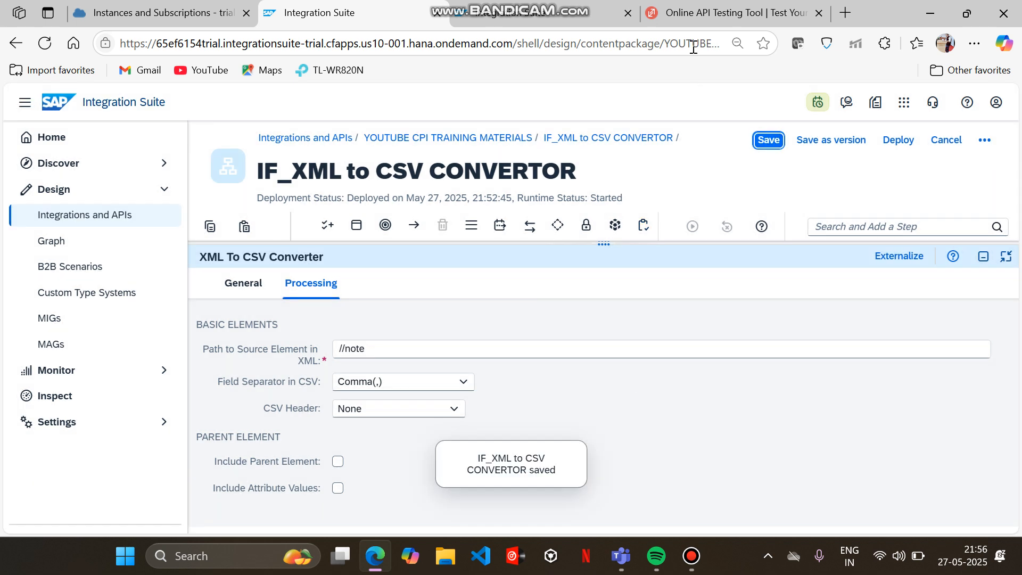
click(896, 142)
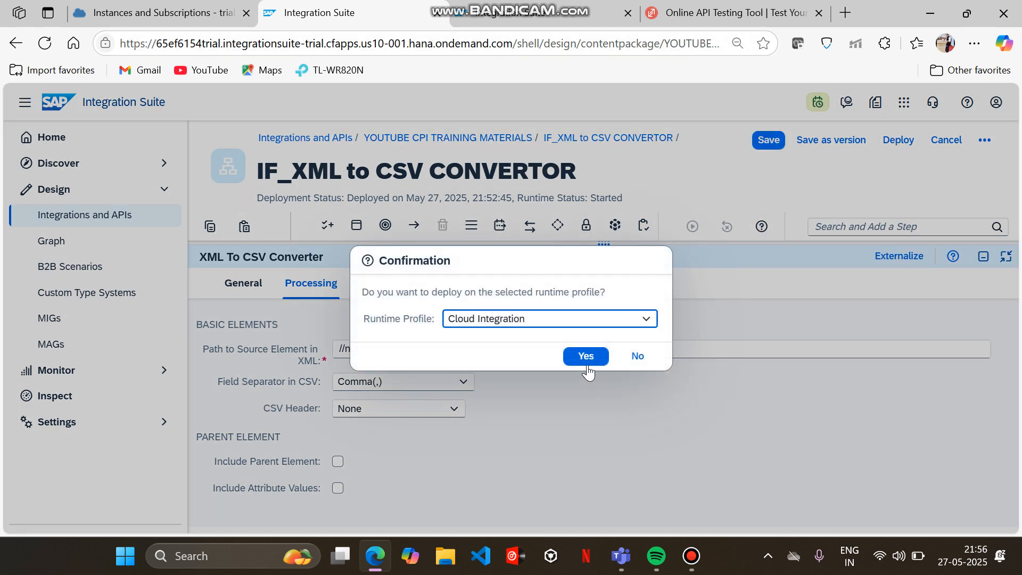
click(587, 363)
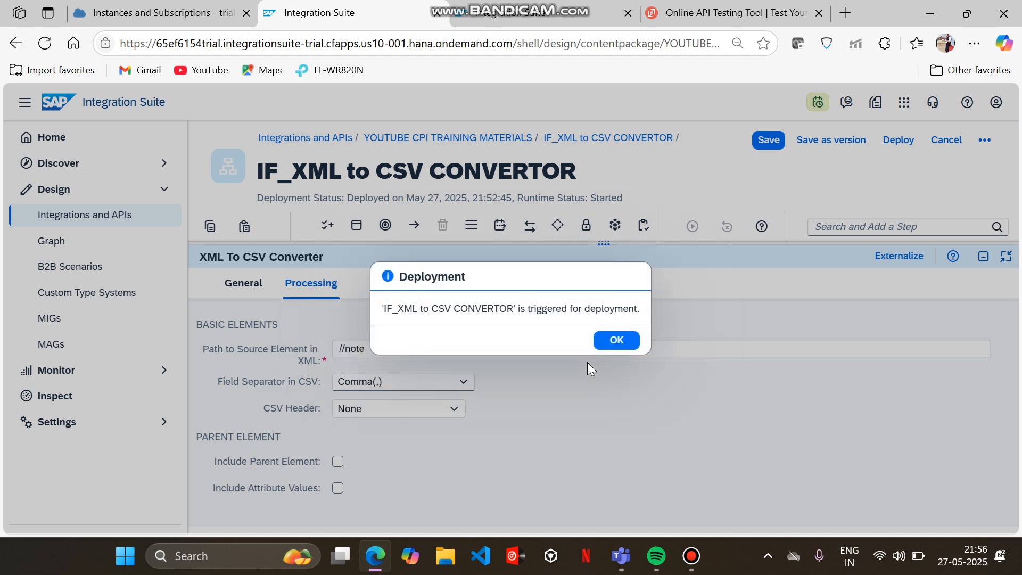
click(615, 339)
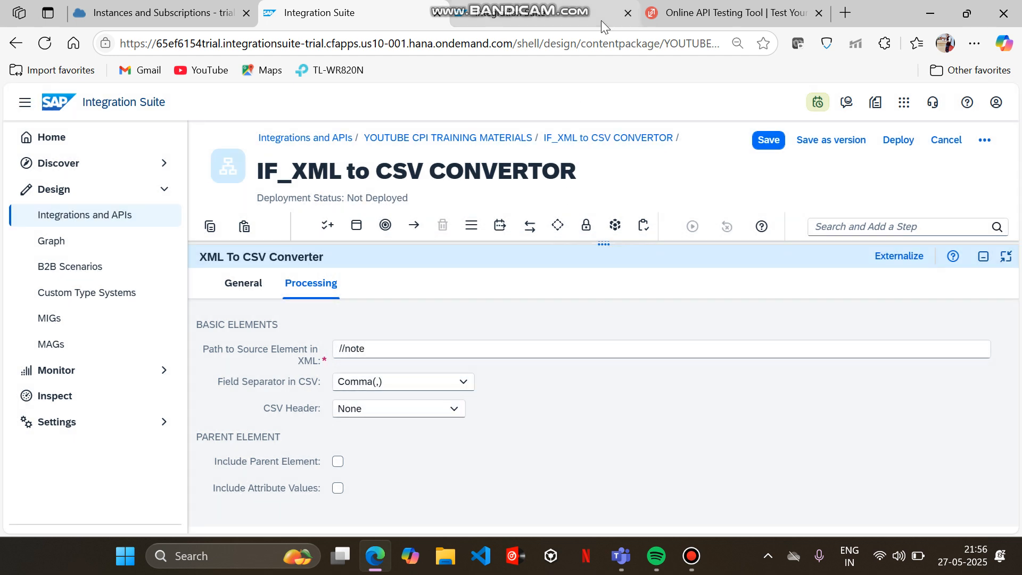
Switch to ReqBin and send the GET request to the callConvetors endpoint.
click(726, 16)
scroll(598, 293, up, 8)
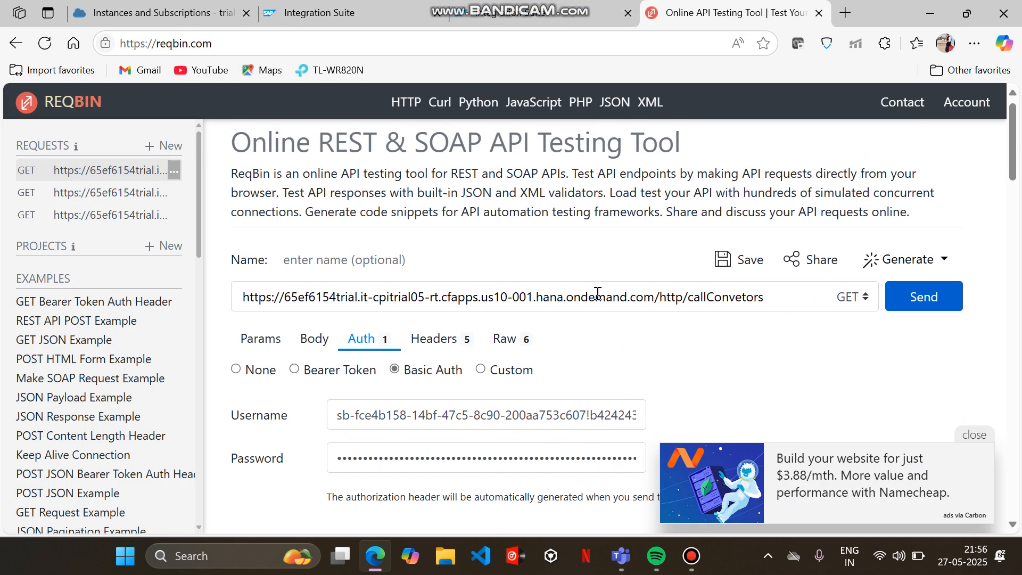
scroll(599, 294, down, 2)
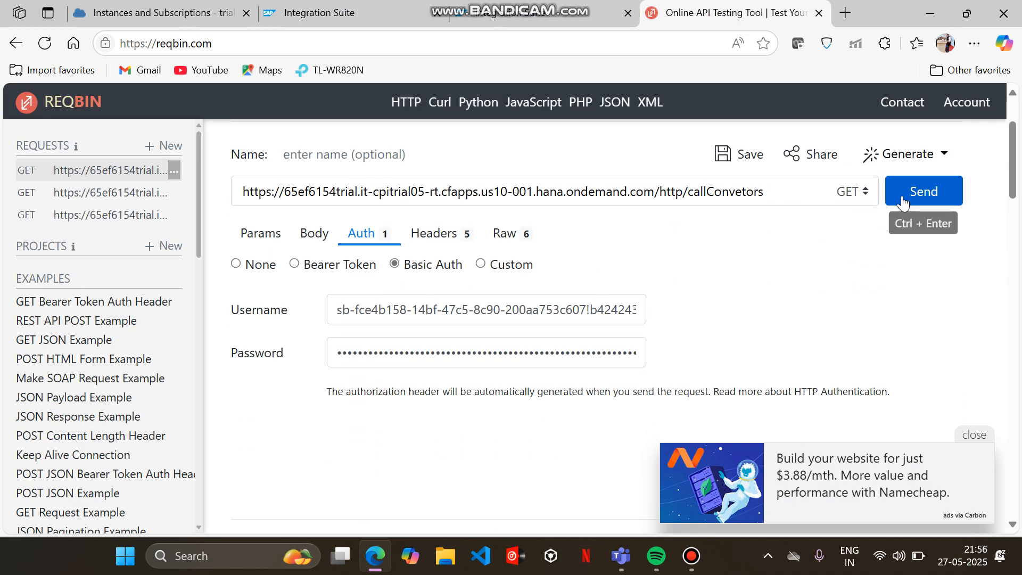
click(919, 195)
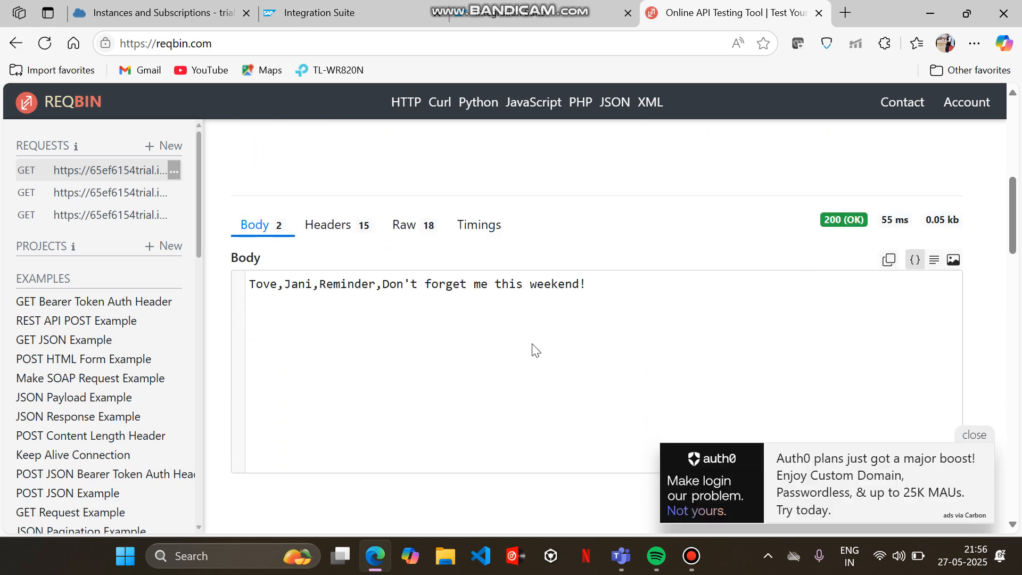
Examine the comma-separated values in the response body.
drag(248, 281, 395, 293)
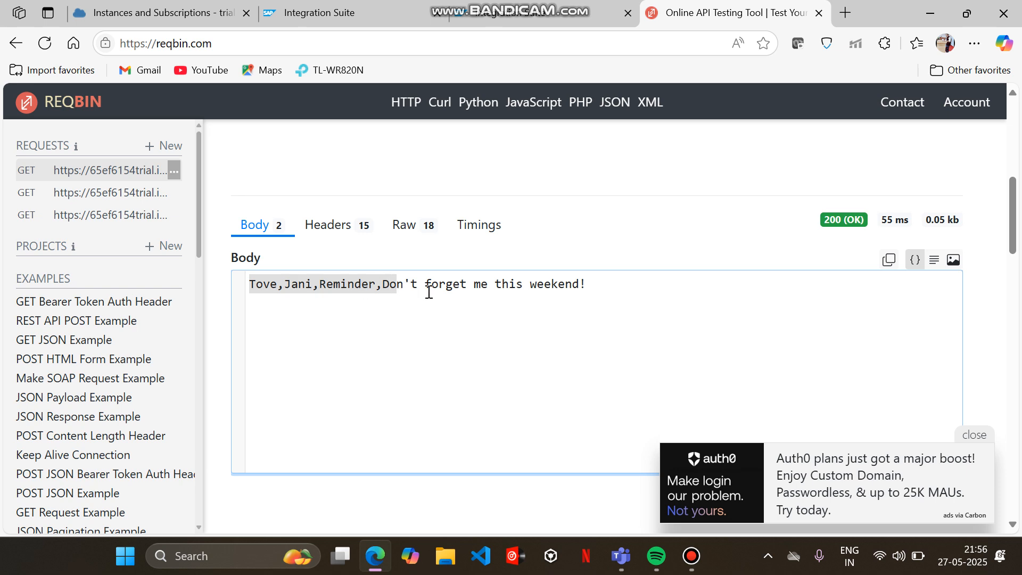
click(599, 292)
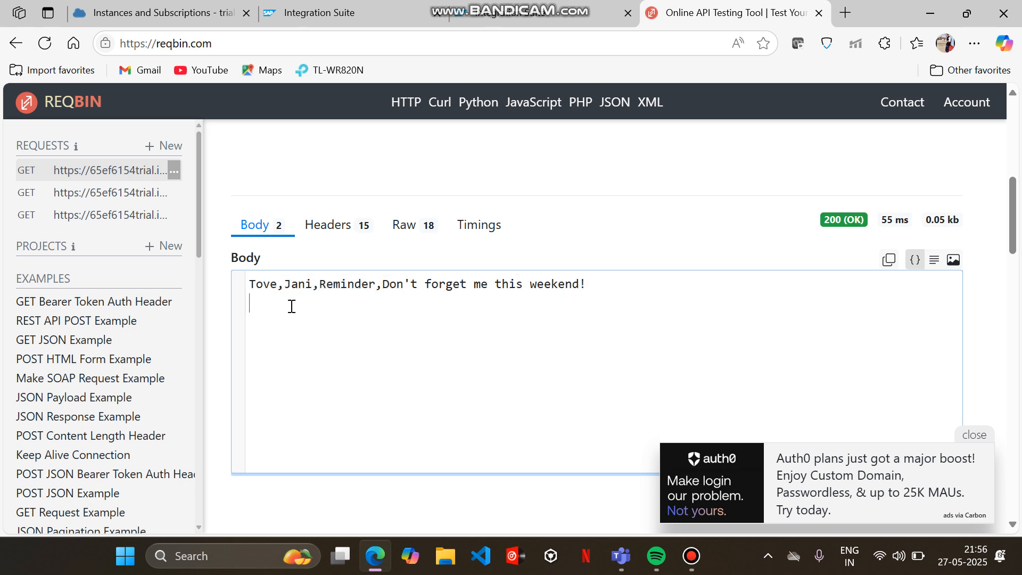
triple_click(246, 291)
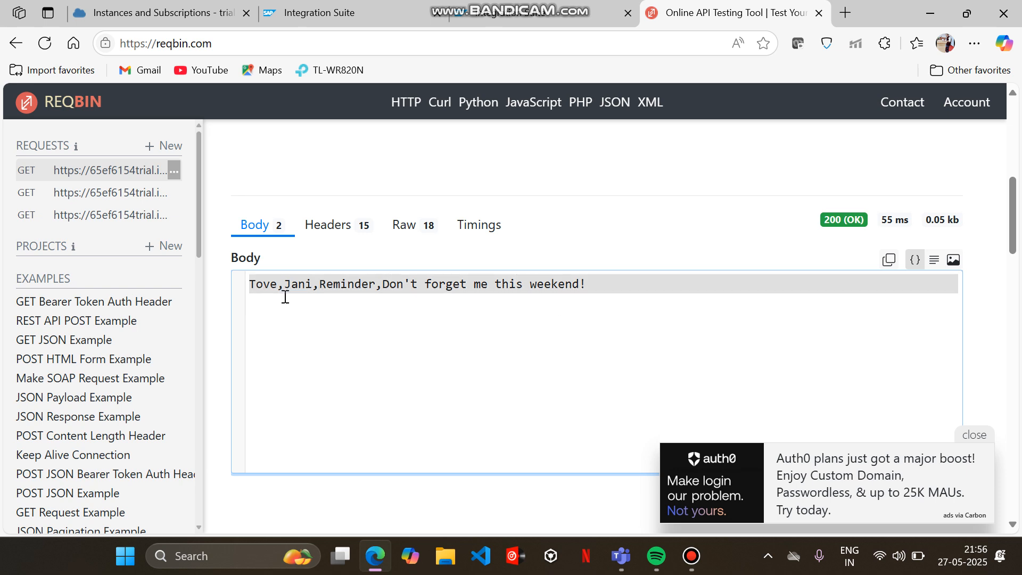
drag(635, 288, 252, 288)
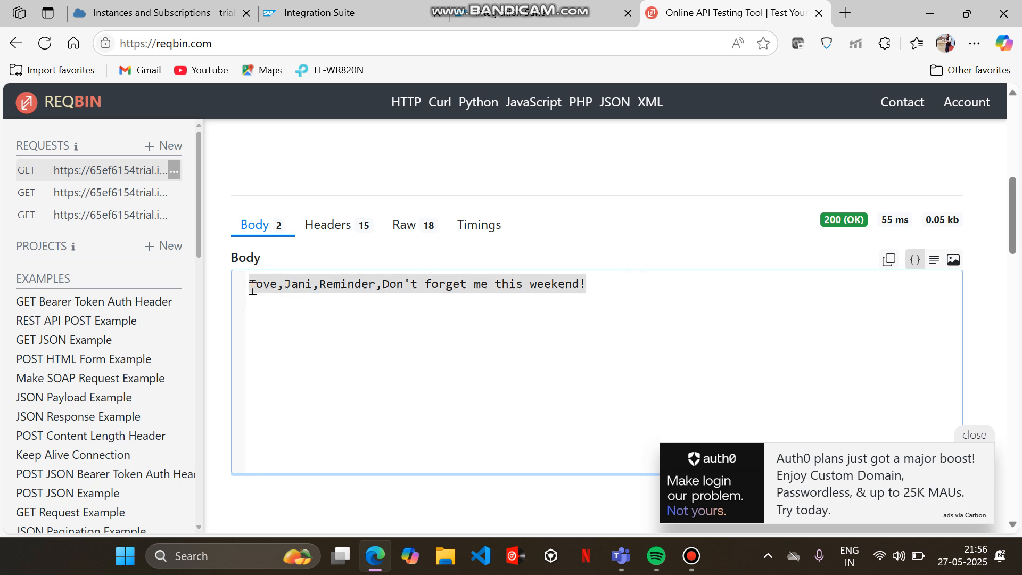
scroll(506, 353, up, 2)
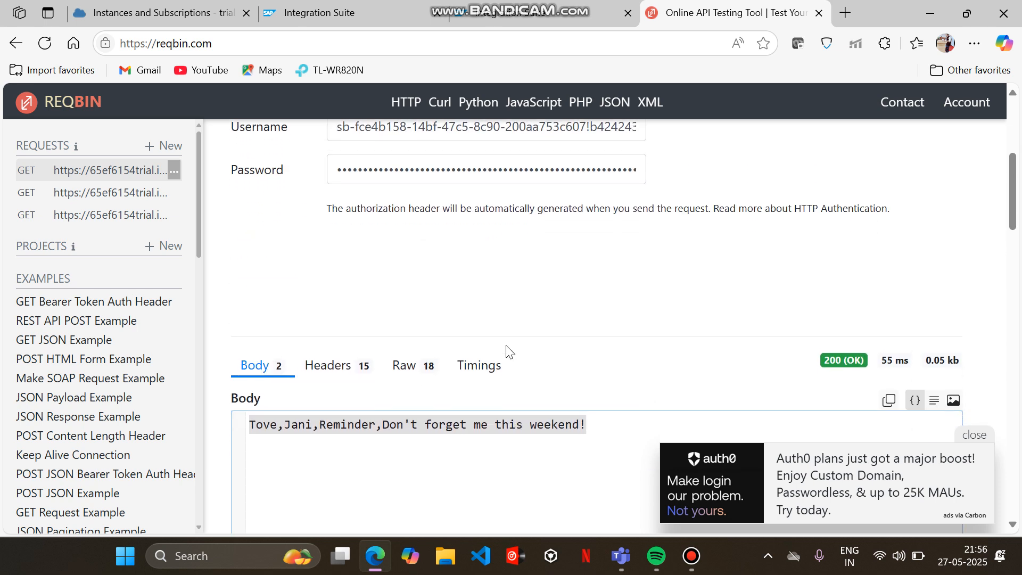
Return to the flow editor and set the XML to CSV Converter's CSV Header to XML based.
click(565, 7)
click(290, 13)
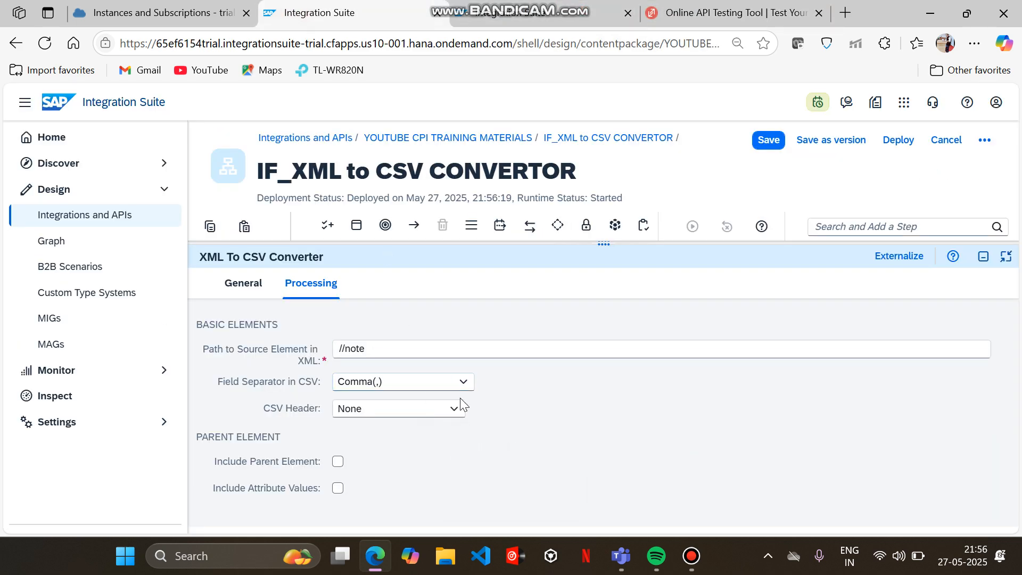
click(459, 411)
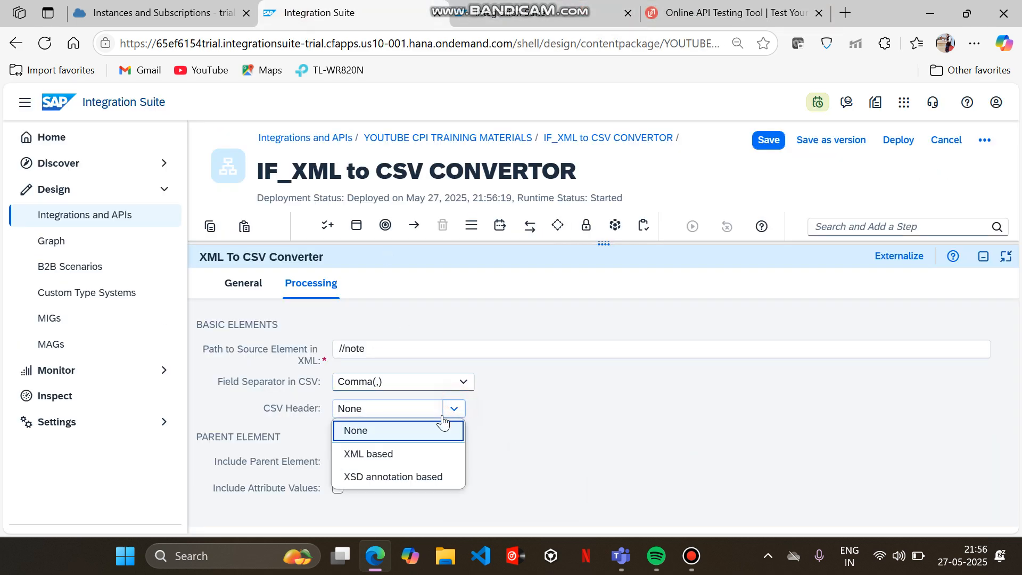
click(393, 453)
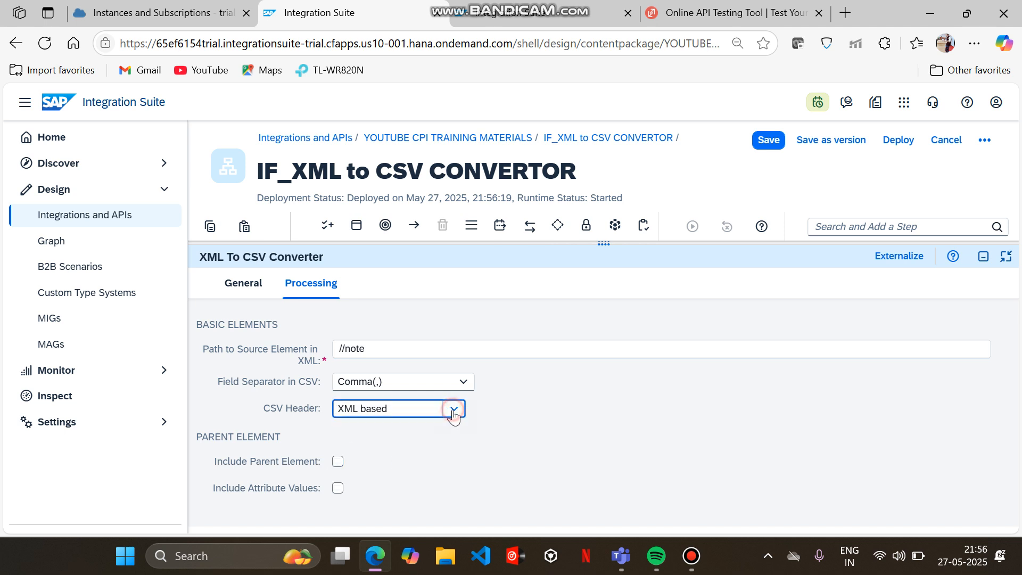
Try the XSD annotation based CSV Header with its XML Schema selection, and switch back to XML based.
click(454, 409)
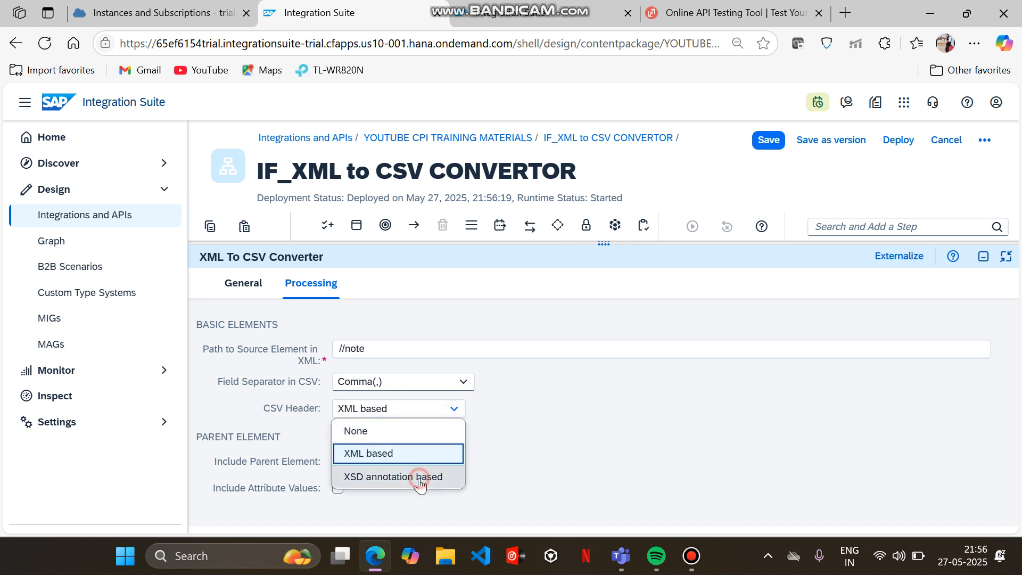
click(420, 479)
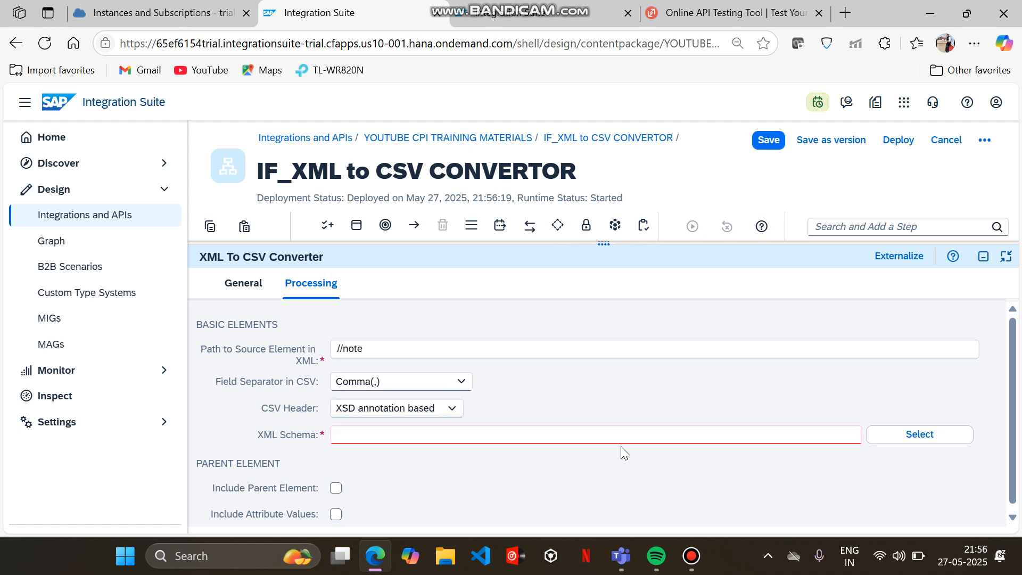
click(906, 435)
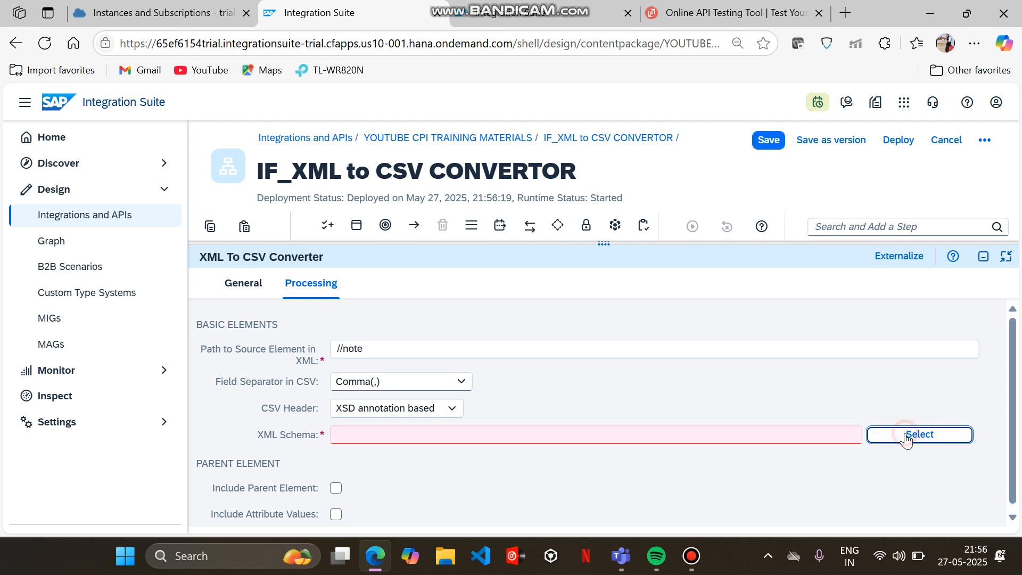
click(677, 506)
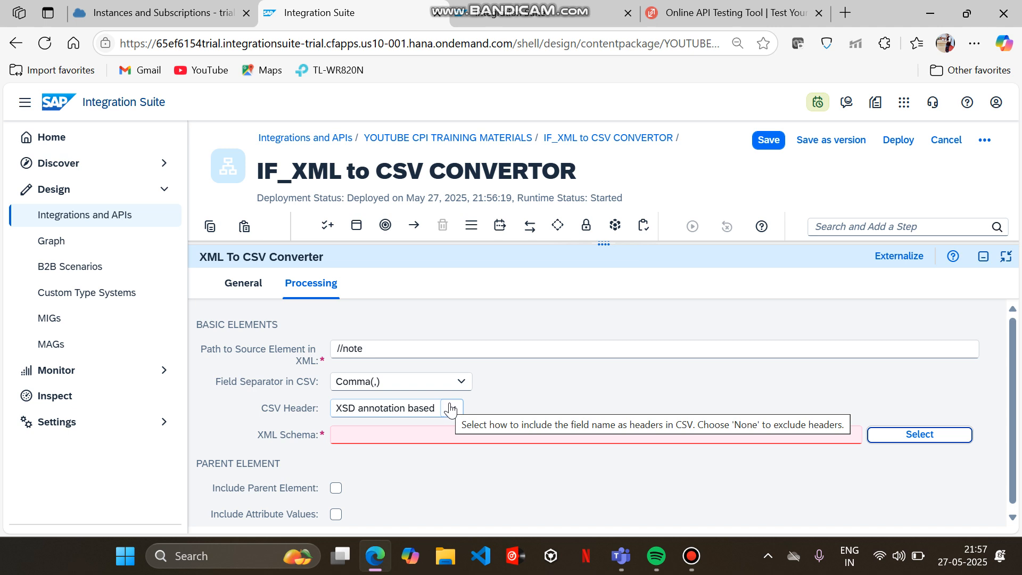
click(450, 409)
click(411, 452)
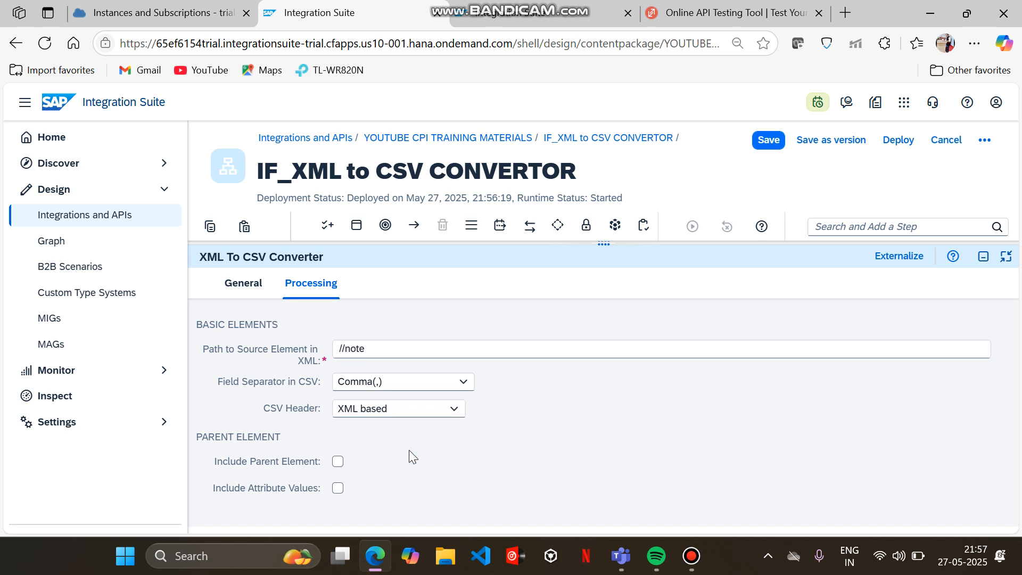
Save the flow with the XML based CSV header and redeploy it on the Cloud Integration profile.
click(766, 140)
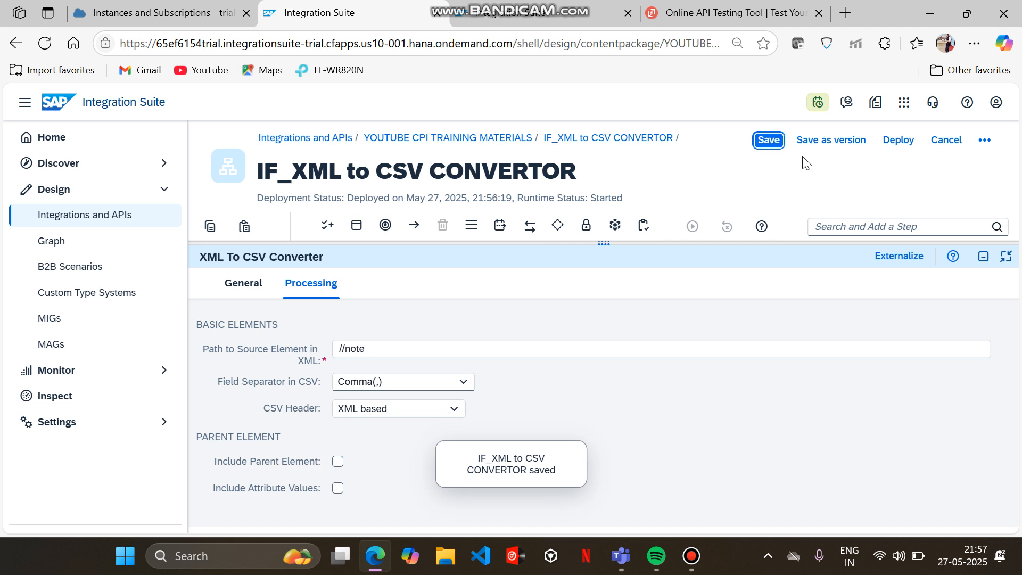
click(896, 140)
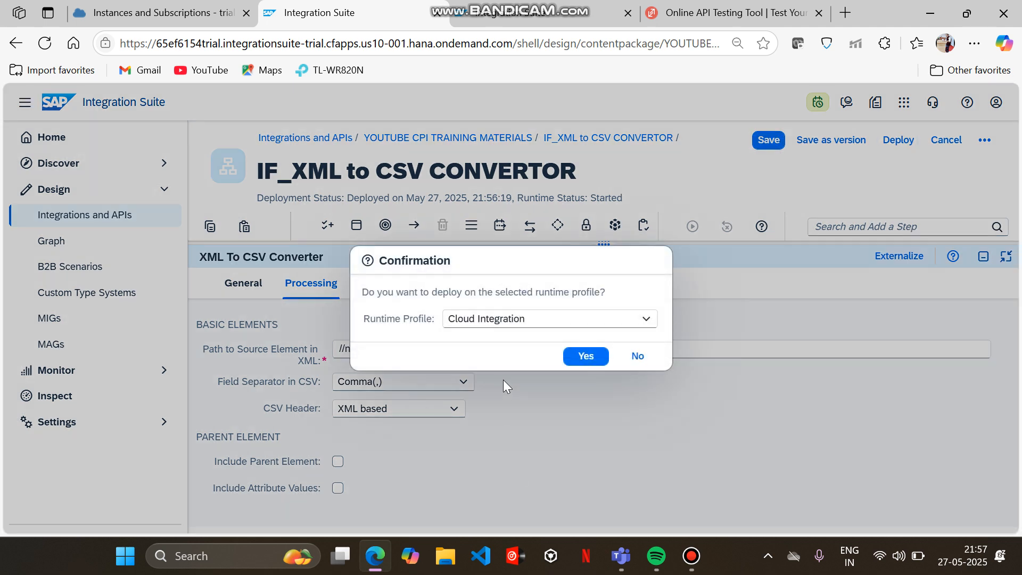
click(586, 355)
In ReqBin, resend the GET request to callConvetors to test the redeployed flow and bring its response body into view.
click(707, 9)
scroll(447, 200, up, 5)
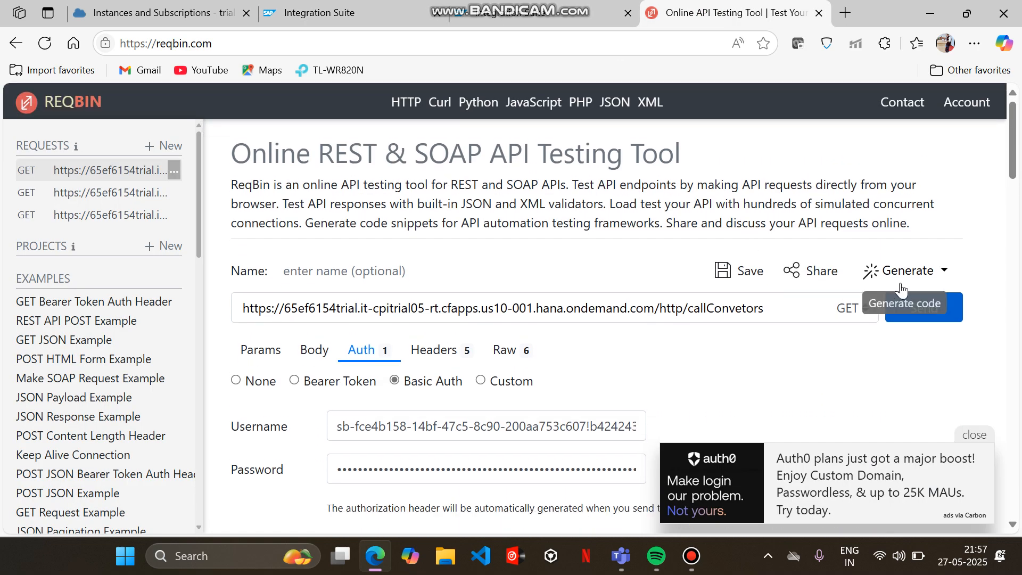
click(905, 312)
scroll(664, 353, down, 5)
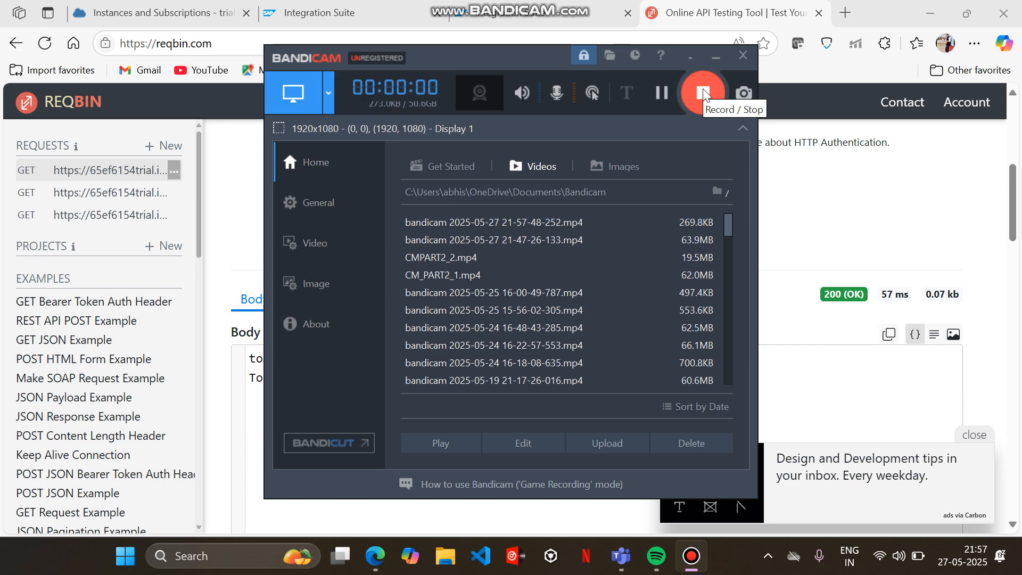
click(715, 57)
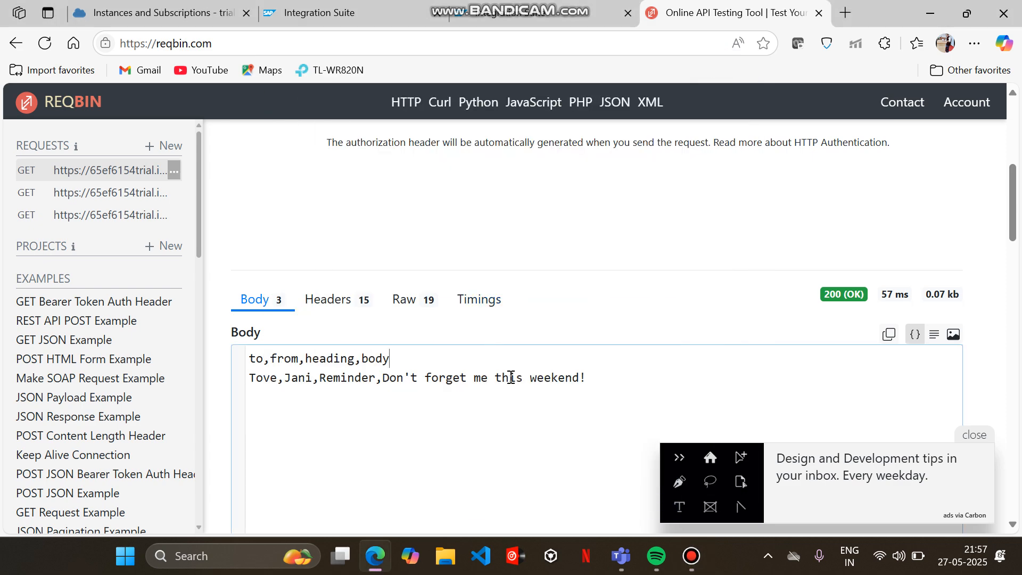
Examine the header row and the data row in the CSV response body.
drag(600, 380, 261, 345)
click(449, 420)
scroll(620, 357, up, 2)
scroll(620, 360, down, 3)
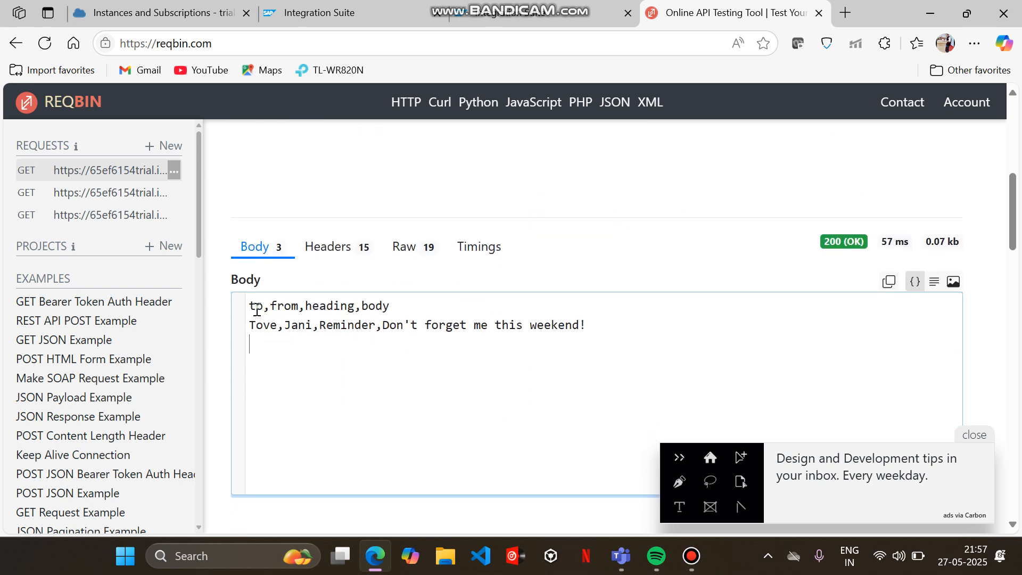
drag(249, 305, 398, 299)
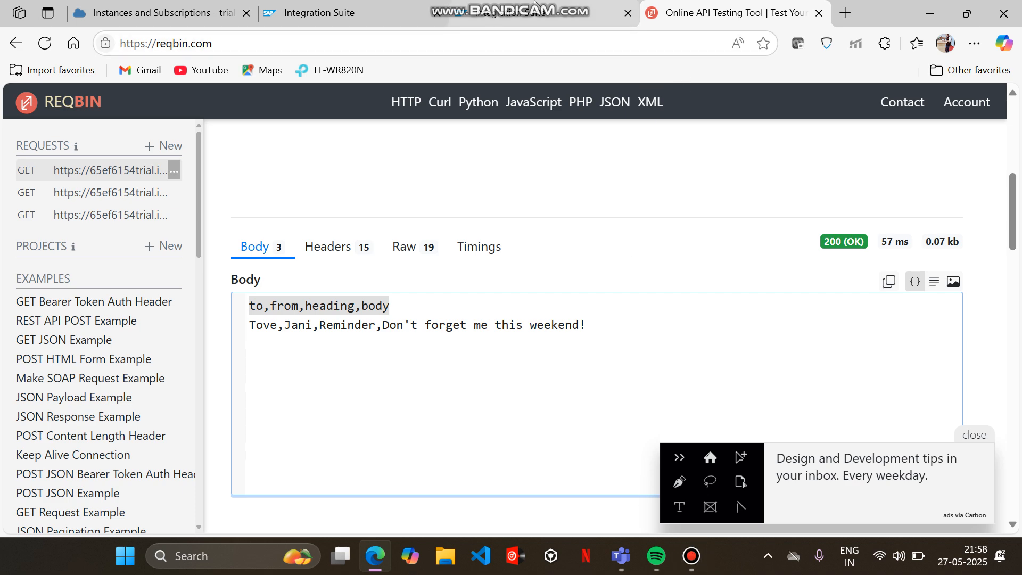
mouse_move(535, 7)
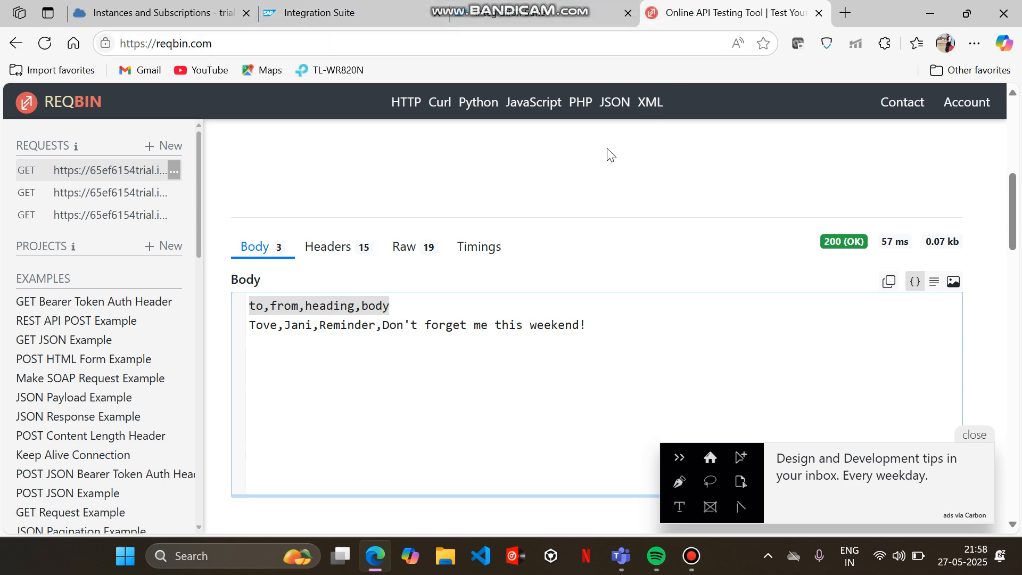
Back in the flow editor, dismiss the deployment notice and open the CM_xmlData content modifier's message body in an enlarged properties area.
click(372, 16)
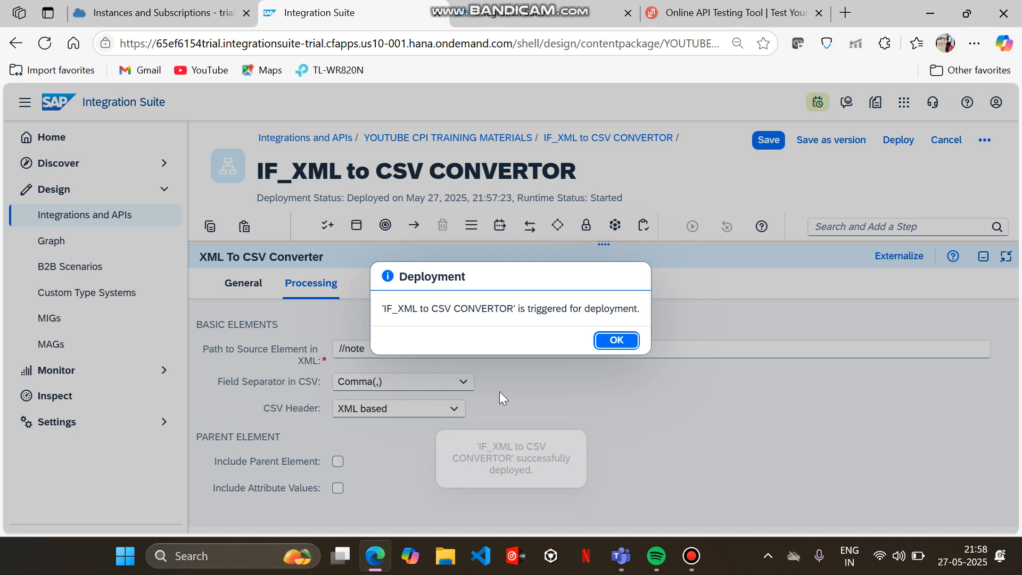
click(608, 340)
drag(603, 246, 603, 380)
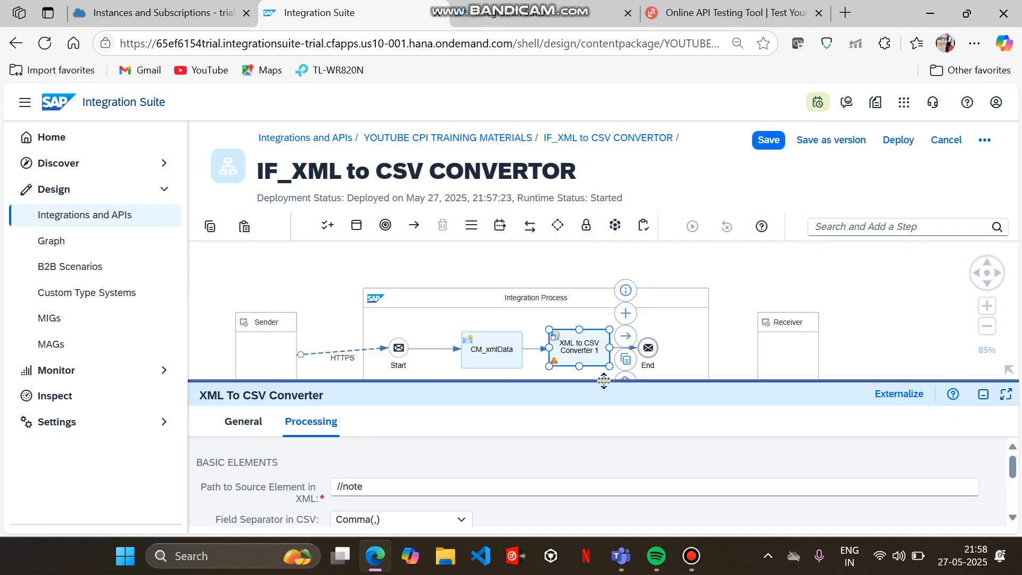
click(514, 354)
click(543, 419)
drag(589, 384, 575, 186)
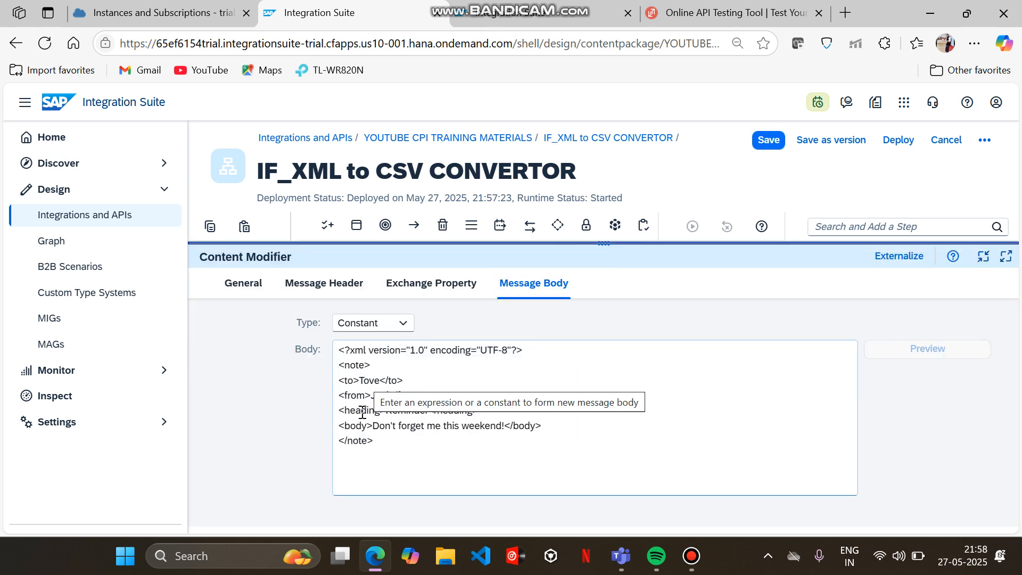
Examine the body, to, from and heading elements of the XML message in the CM_xmlData content modifier.
drag(362, 426, 401, 427)
click(486, 453)
click(425, 466)
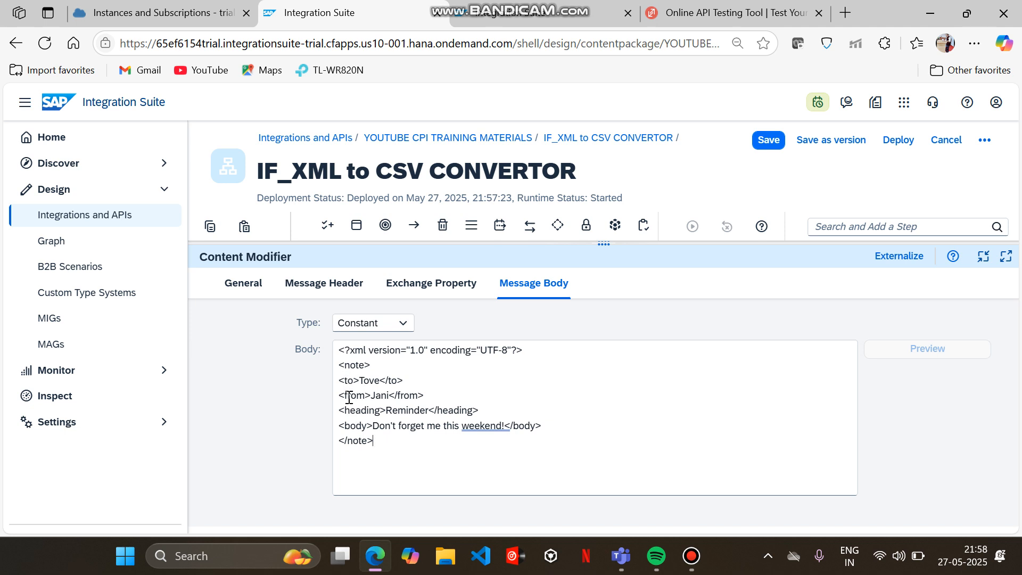
drag(347, 379, 352, 412)
click(438, 414)
Open the XML to CSV Converter's processing settings in an enlarged properties area and review its CSV Header options.
drag(600, 248, 610, 404)
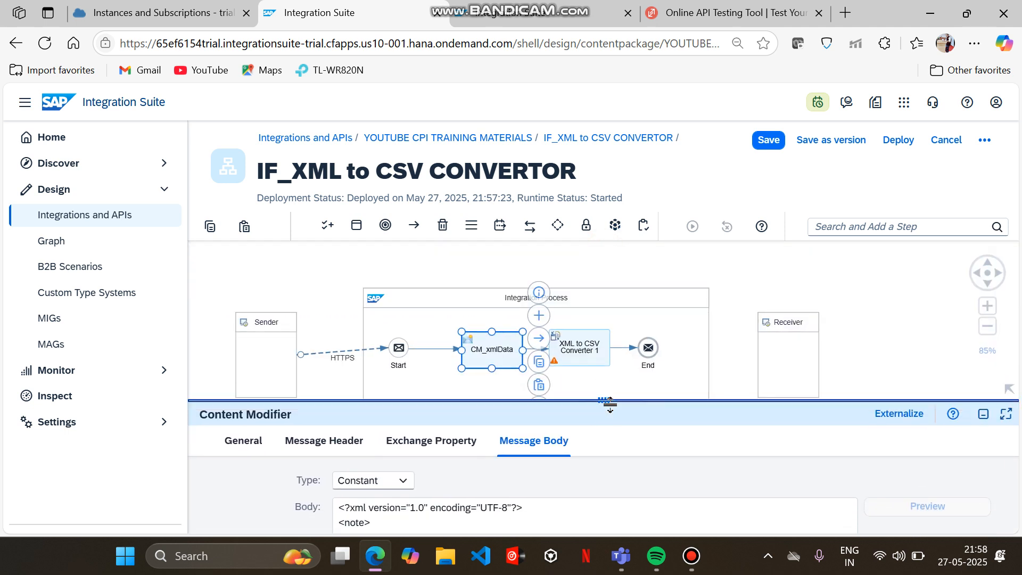
click(579, 348)
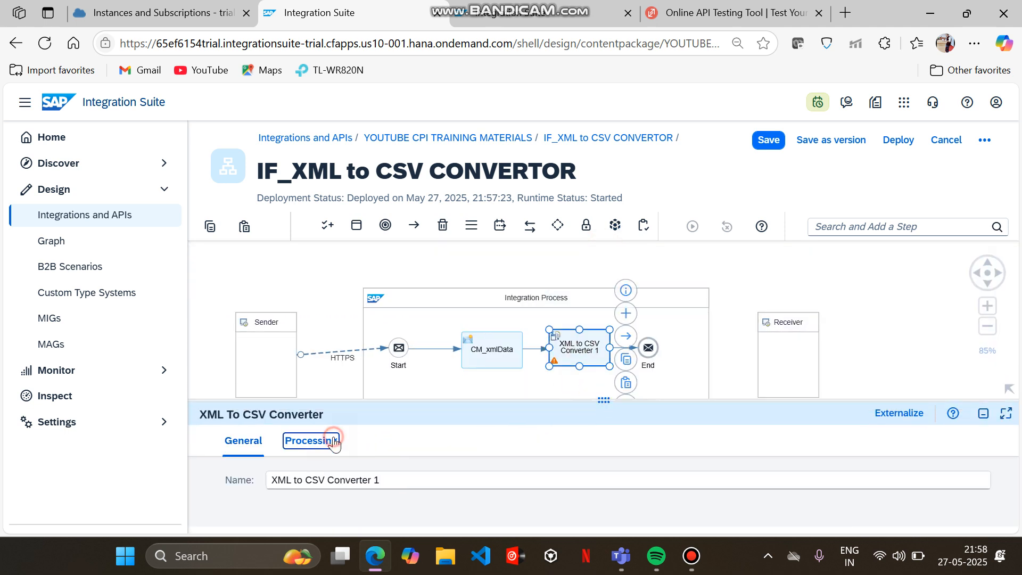
click(308, 440)
drag(596, 400, 579, 249)
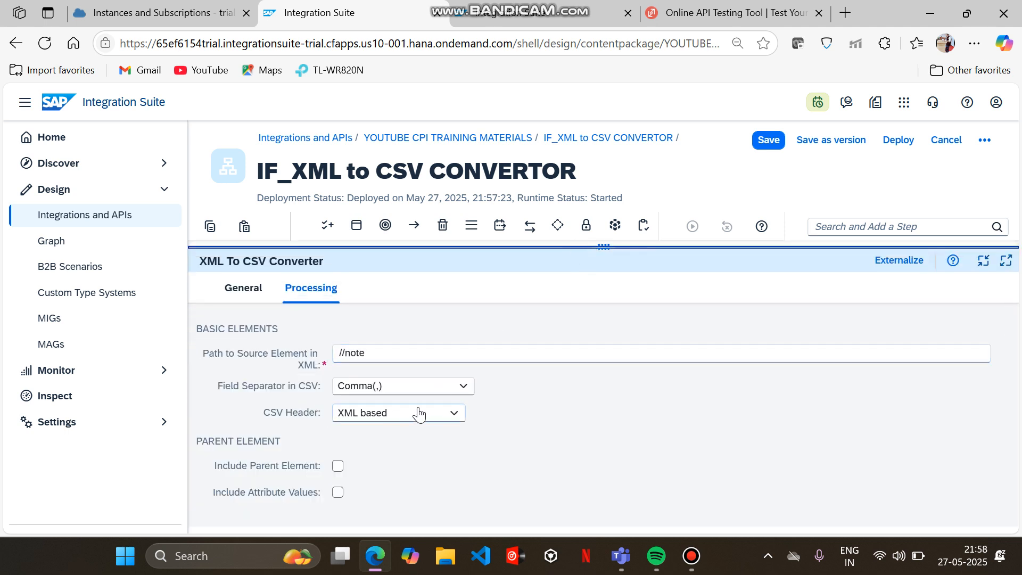
click(444, 411)
click(446, 413)
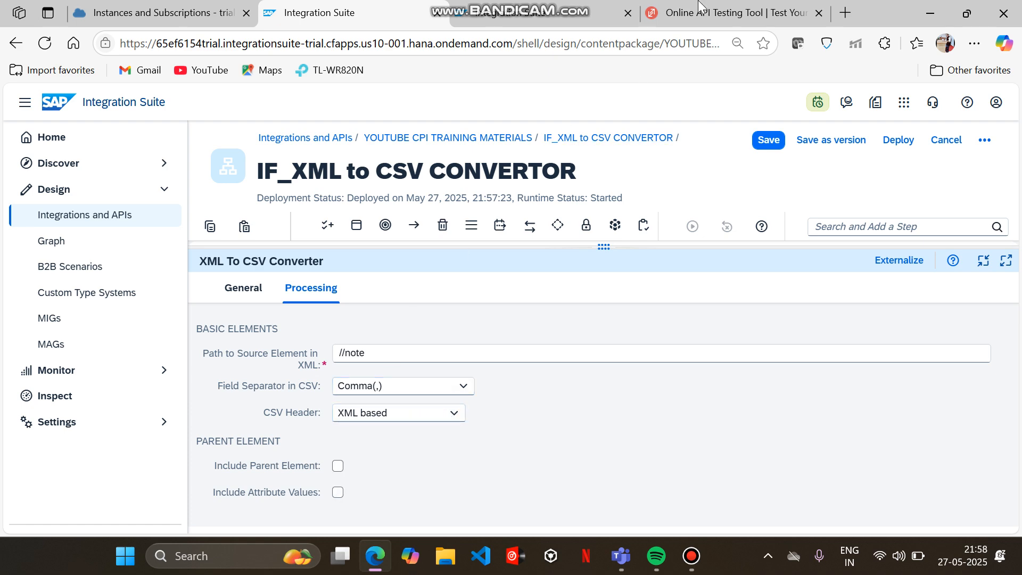
Recheck the CSV response in ReqBin, and back in the flow editor set the converter's CSV Header to None.
click(735, 12)
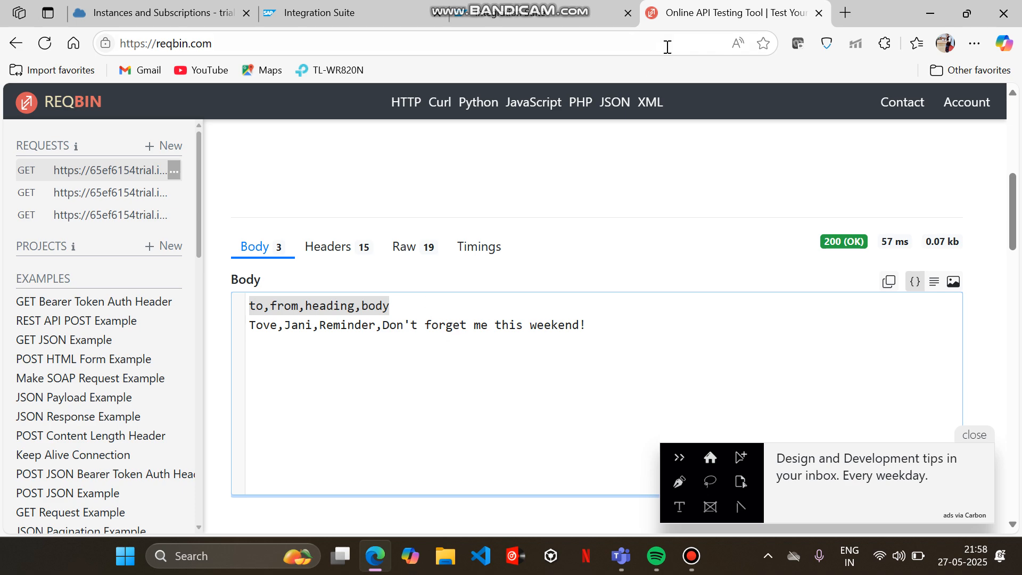
click(319, 13)
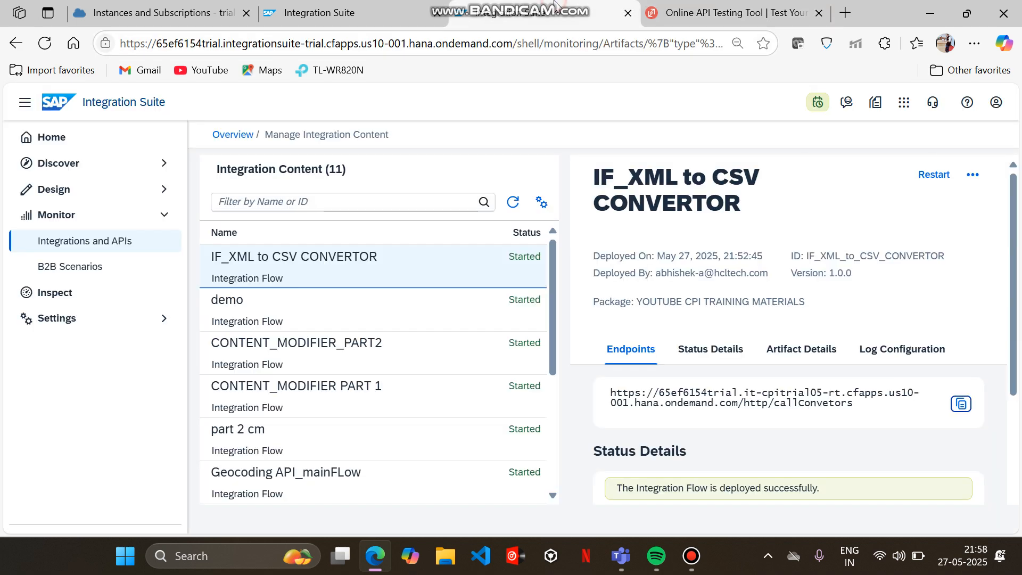
click(319, 16)
click(455, 413)
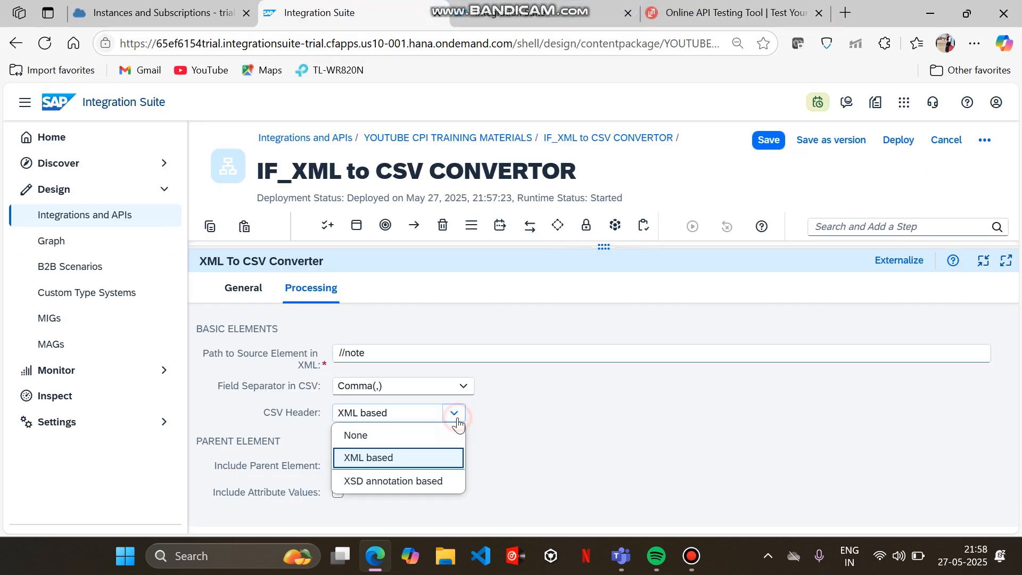
click(423, 436)
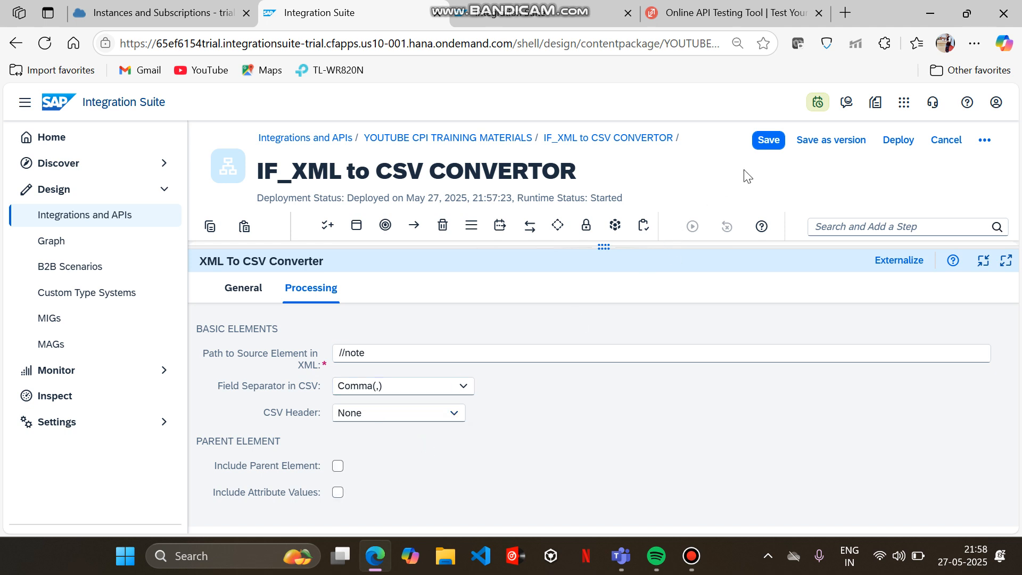
Save the flow with no CSV header and redeploy it on the Cloud Integration runtime profile.
click(759, 142)
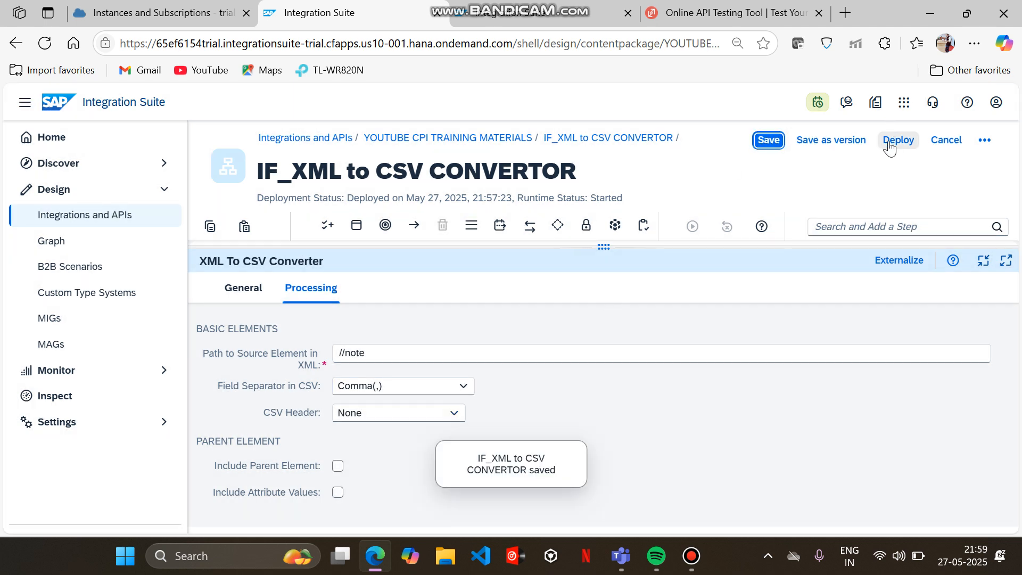
click(889, 143)
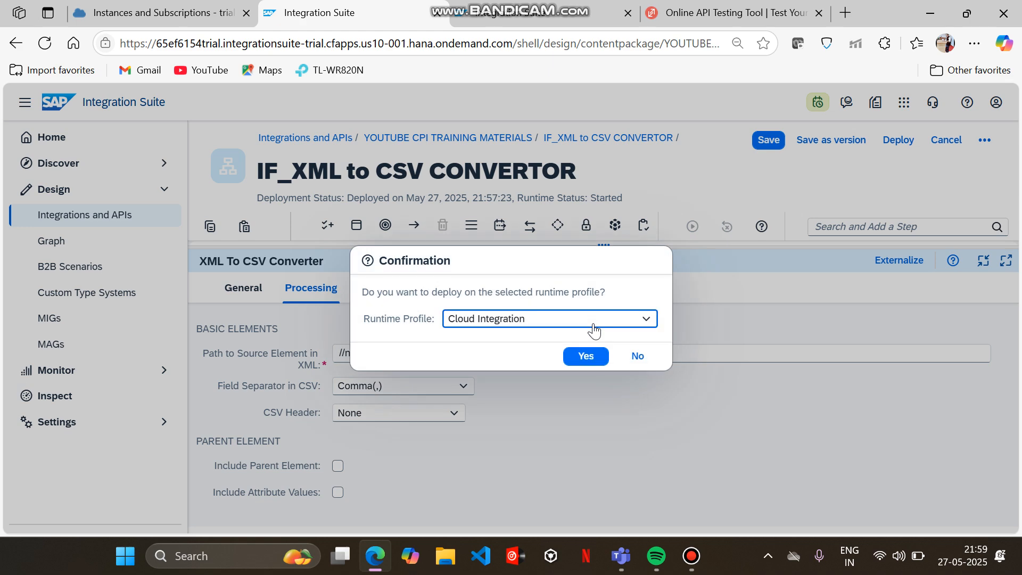
click(588, 355)
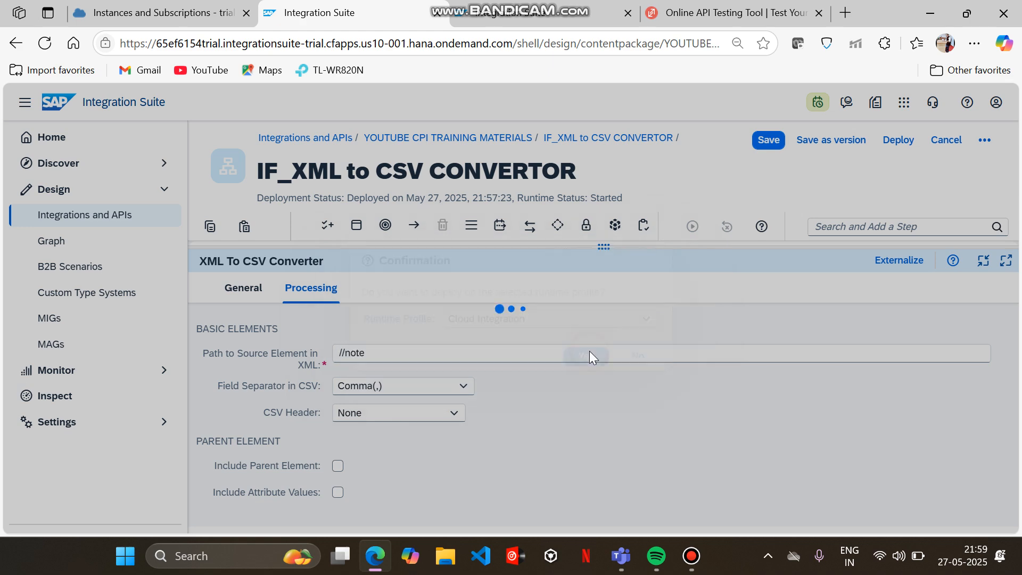
click(616, 341)
Switch to ReqBin, resend the GET request to callConvetors and bring the response body into view.
click(703, 5)
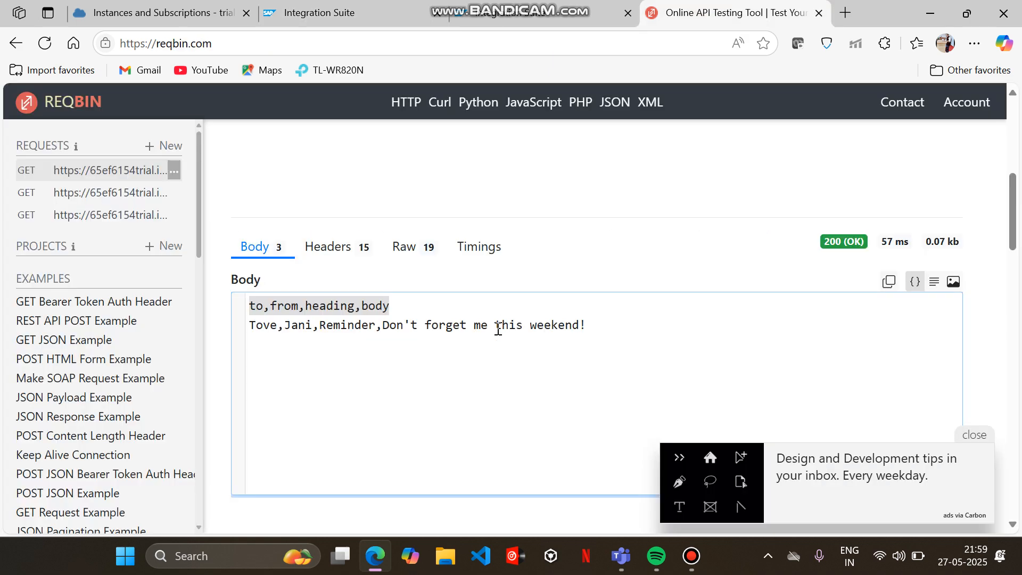
scroll(756, 160, up, 8)
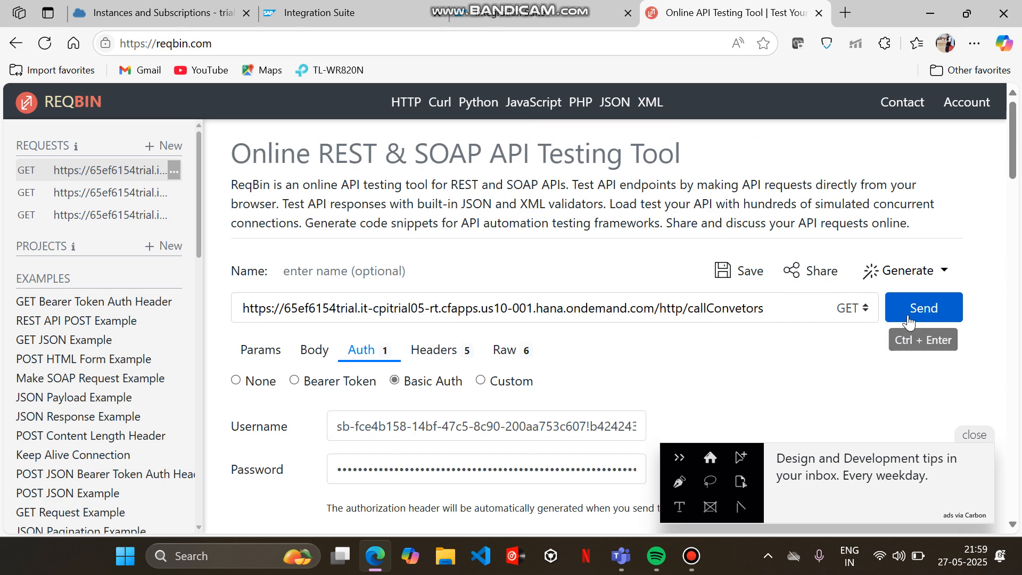
click(909, 319)
scroll(704, 351, down, 8)
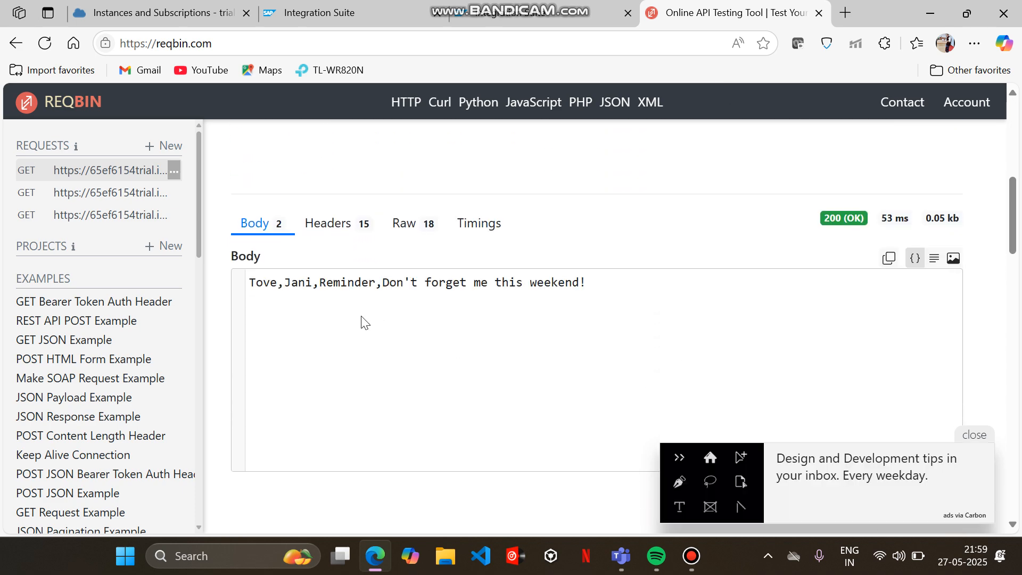
Examine the CSV data row in the response body for the flow without a header.
drag(590, 286, 234, 288)
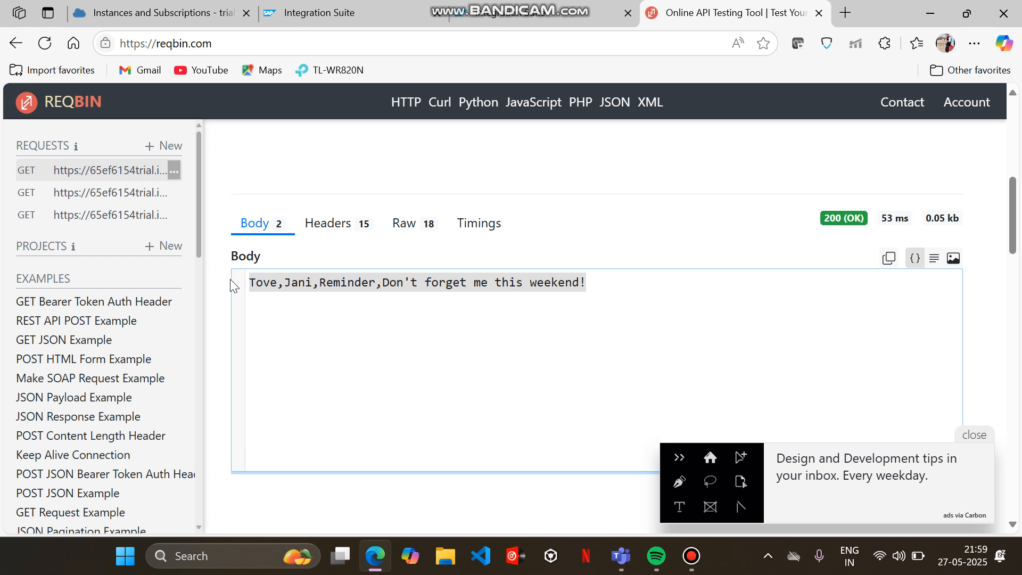
click(326, 332)
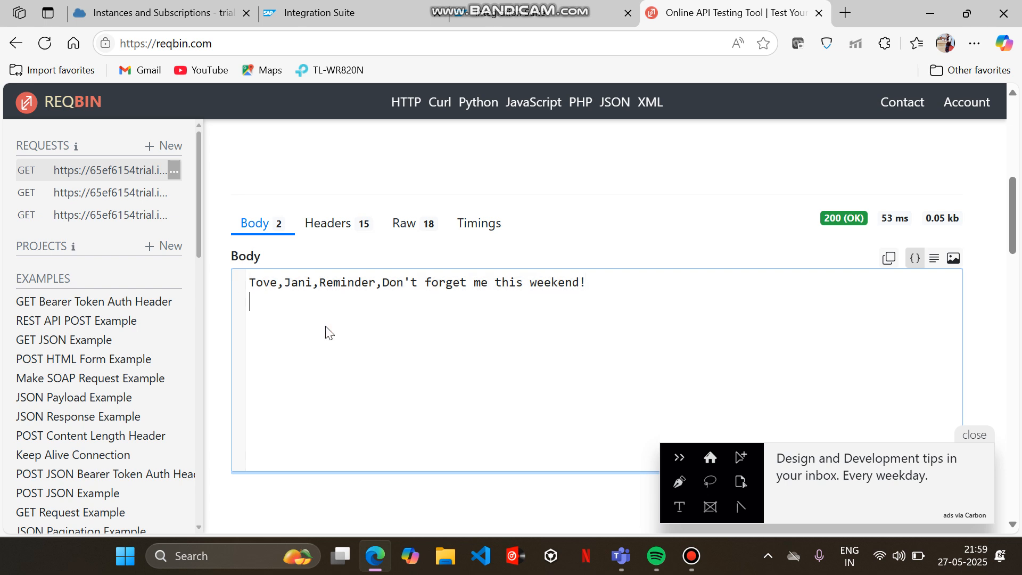
click(253, 278)
shift+click(600, 276)
click(485, 342)
Back in the flow editor, try the XSD annotation based CSV Header and return the setting to None.
click(390, 12)
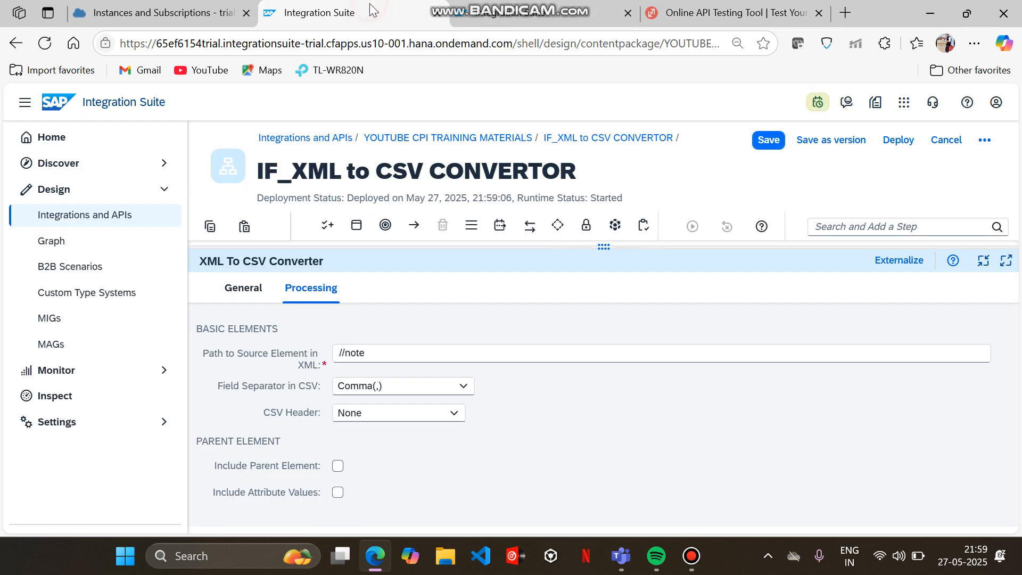
click(453, 414)
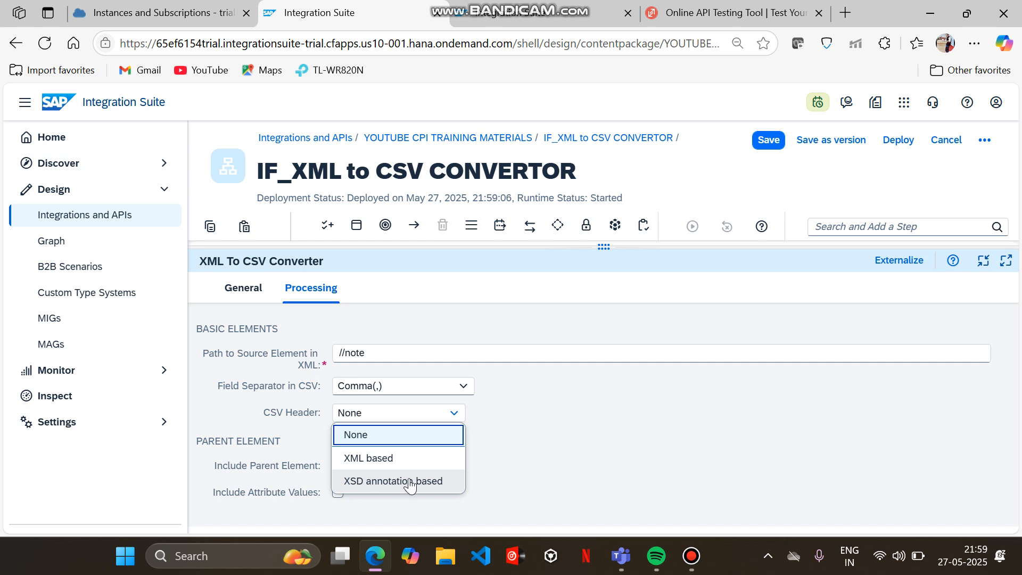
click(437, 482)
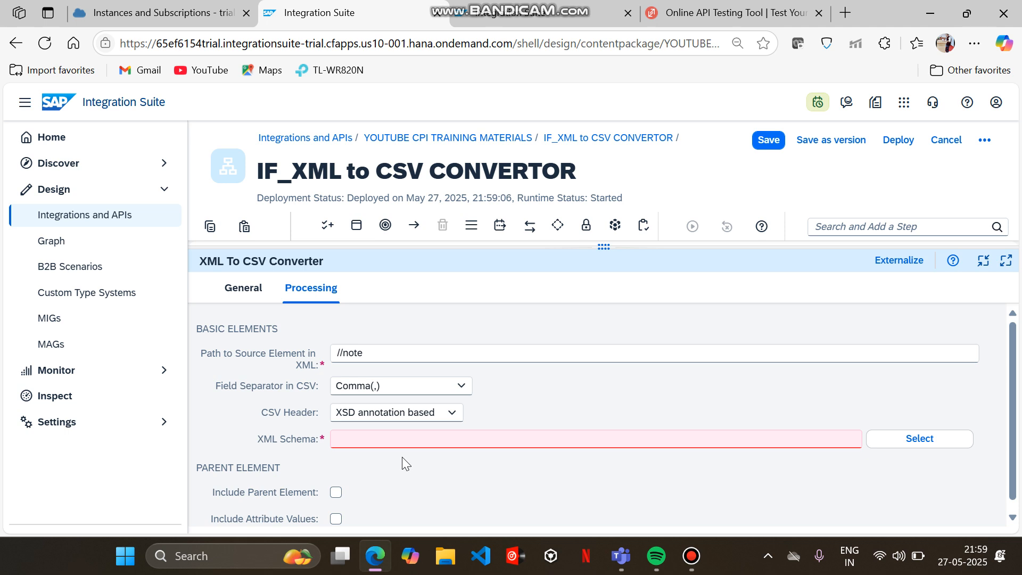
click(451, 414)
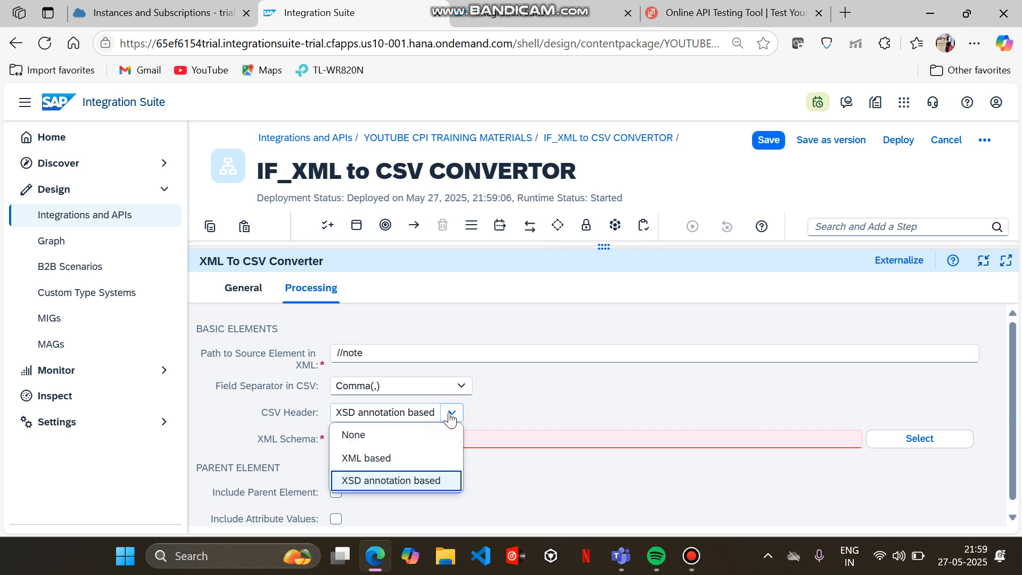
click(383, 433)
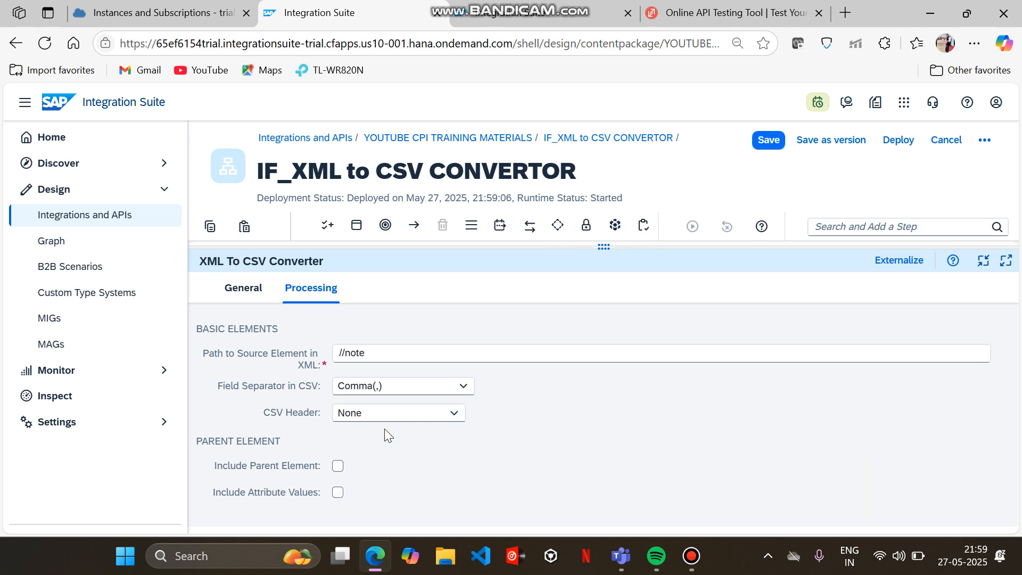
Shrink the properties area and move the End event farther from the XML to CSV Converter to make room.
drag(602, 247, 591, 382)
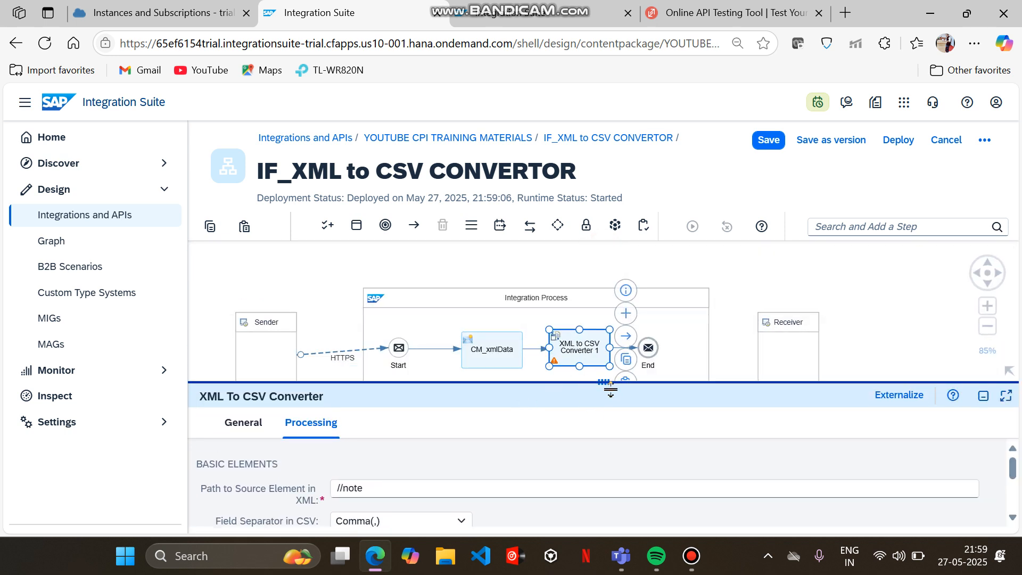
drag(608, 386, 603, 440)
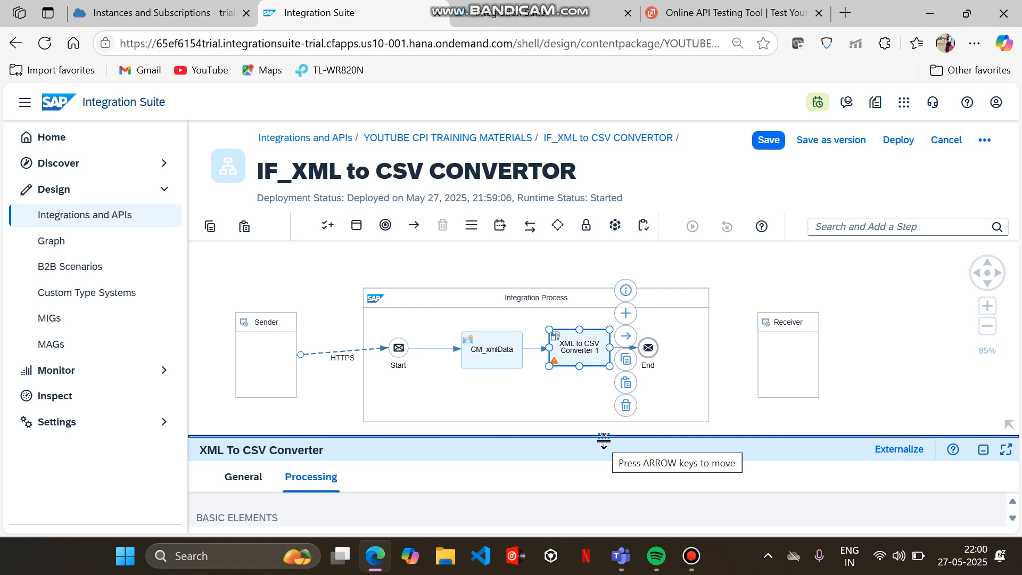
drag(604, 439, 617, 414)
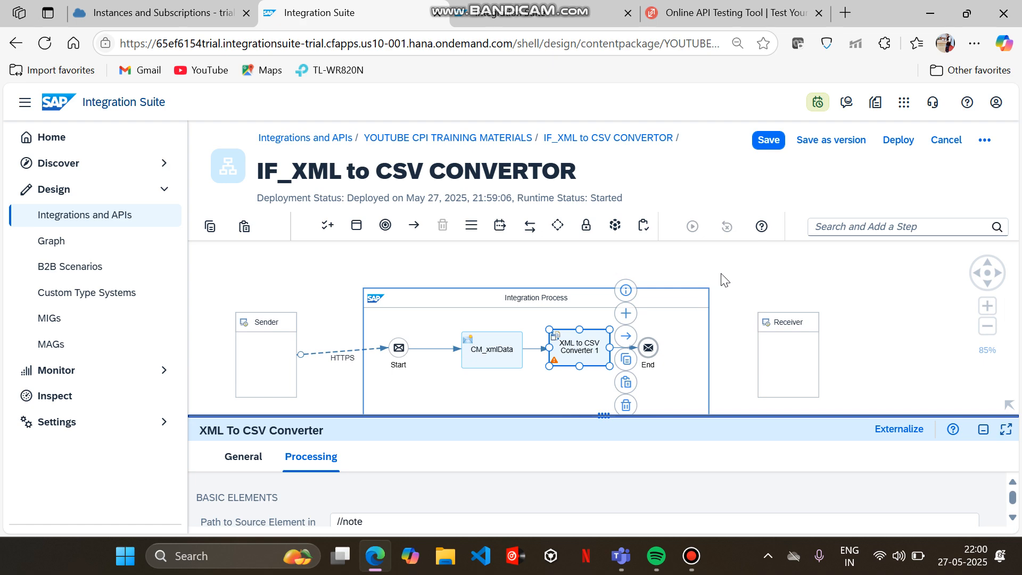
drag(652, 351, 705, 360)
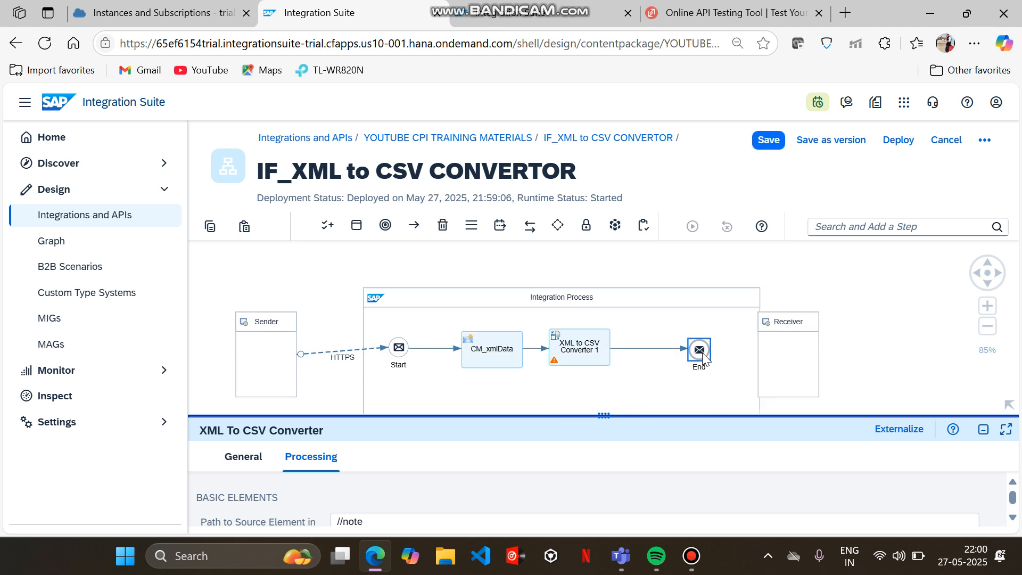
Insert an XML to JSON Converter between the XML to CSV Converter and the End event.
click(659, 354)
click(660, 359)
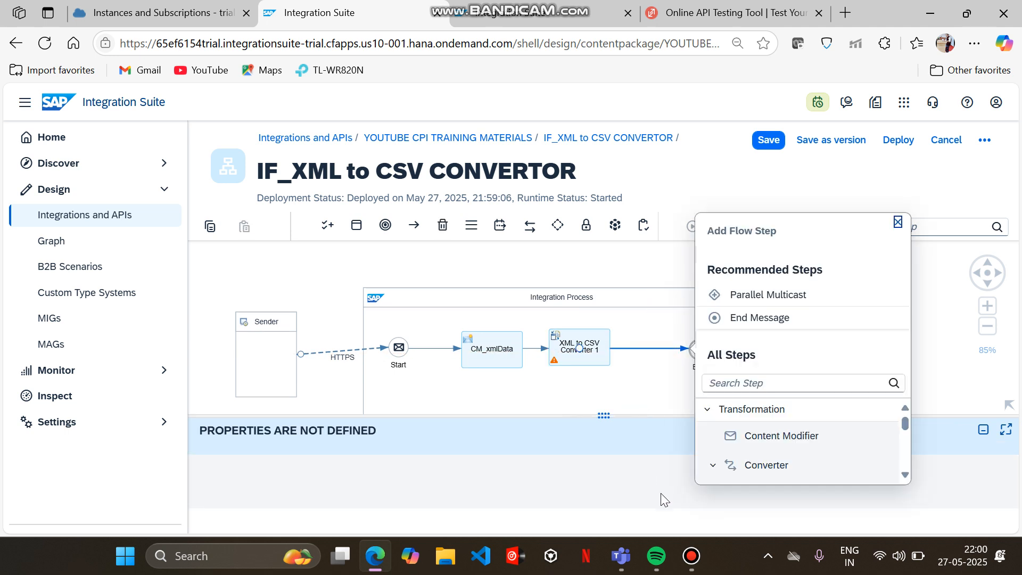
scroll(750, 453, down, 3)
scroll(751, 452, up, 1)
scroll(756, 450, down, 3)
scroll(761, 446, down, 1)
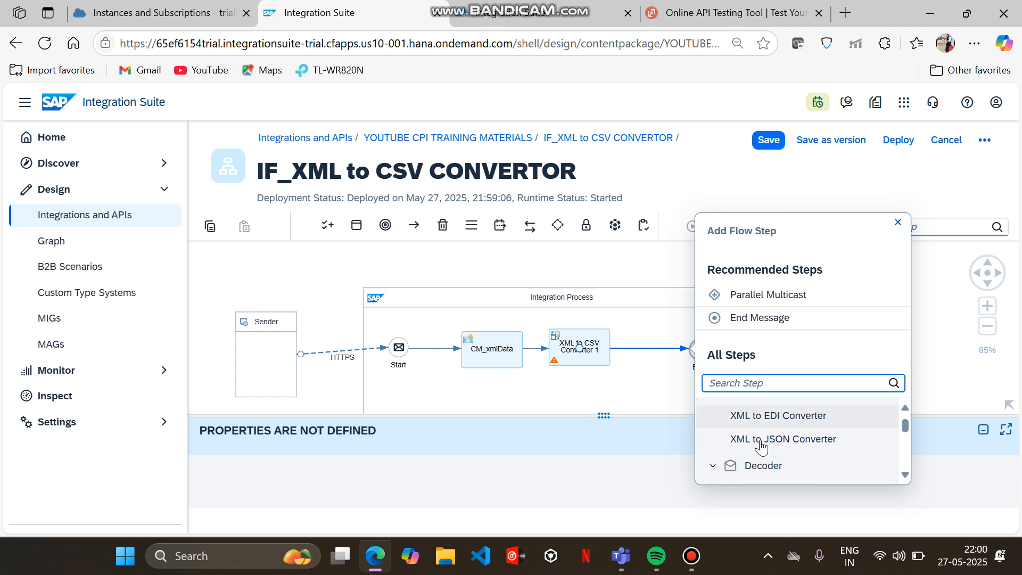
click(767, 433)
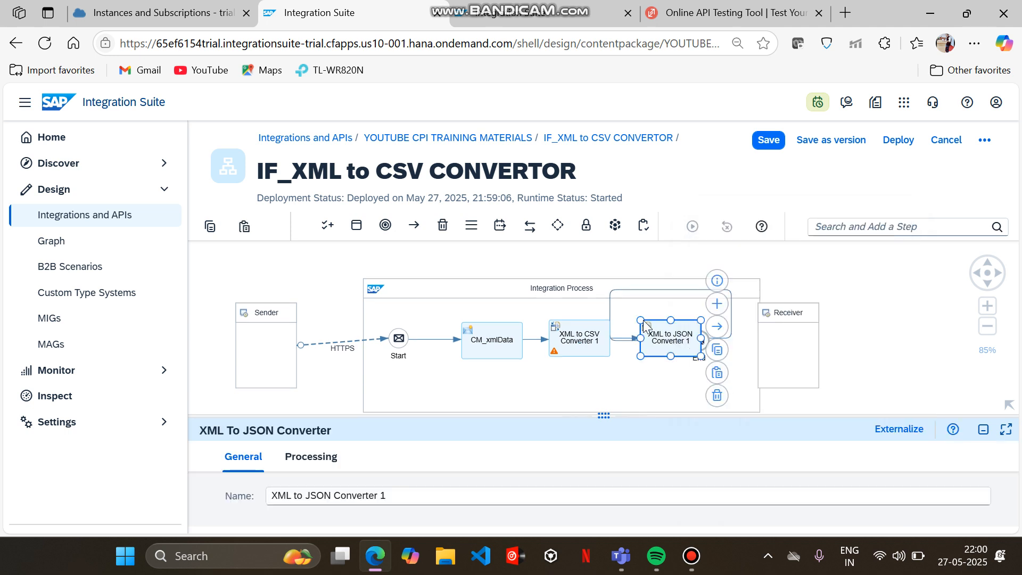
Rearrange the Integration Process elements into an evenly spaced horizontal row and clear the selection.
click(516, 292)
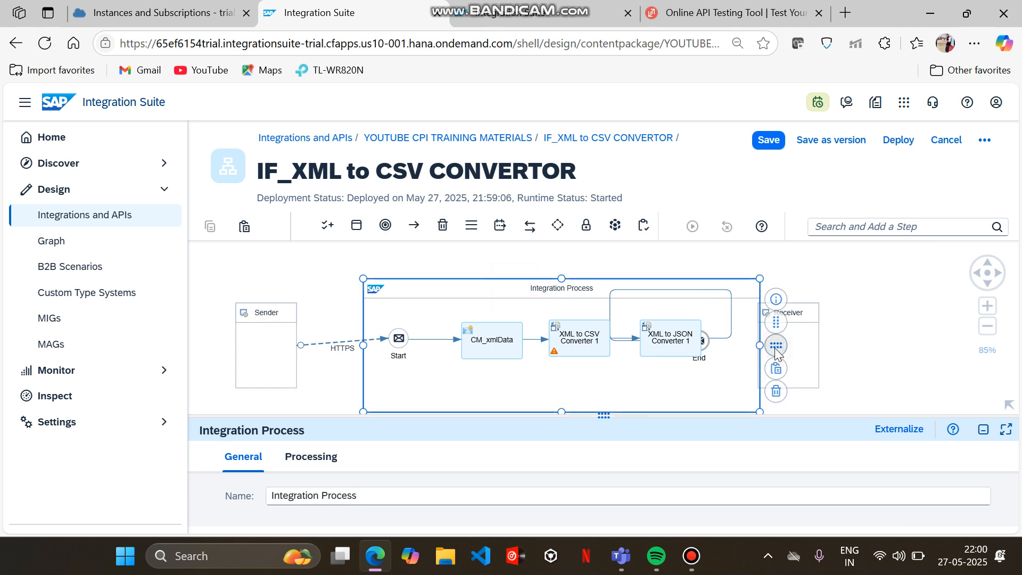
click(776, 347)
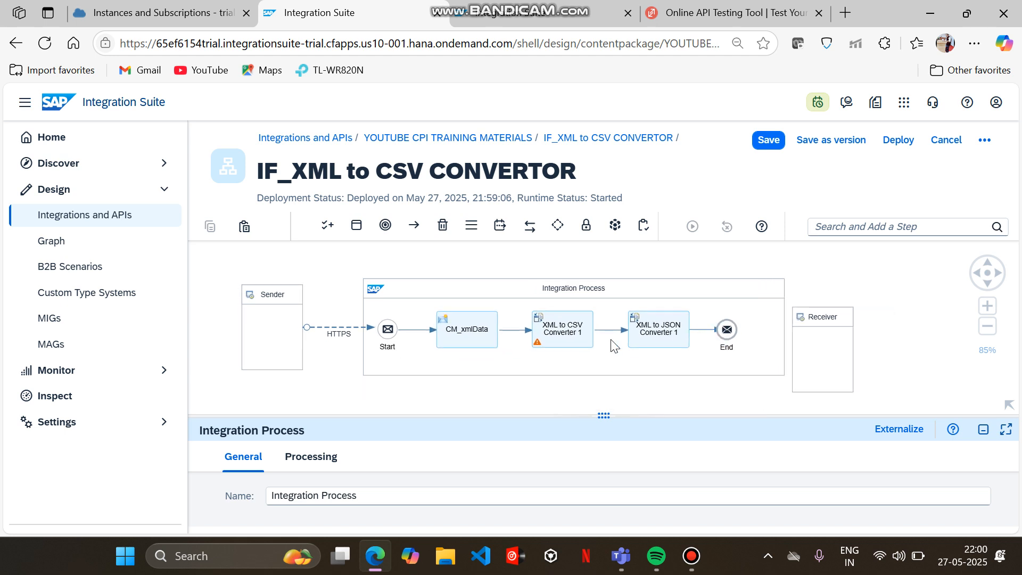
click(577, 327)
click(597, 344)
click(546, 324)
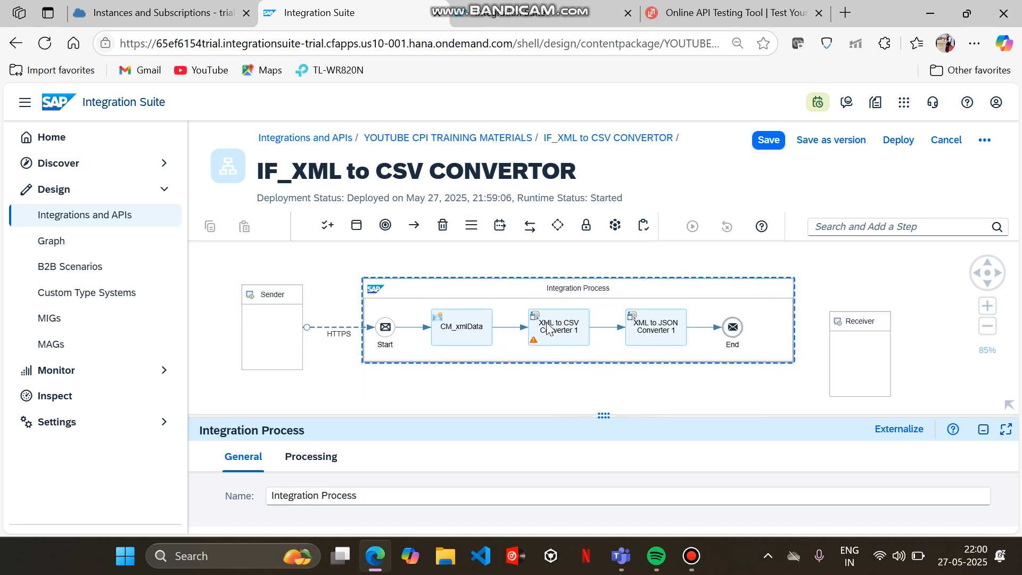
click(822, 267)
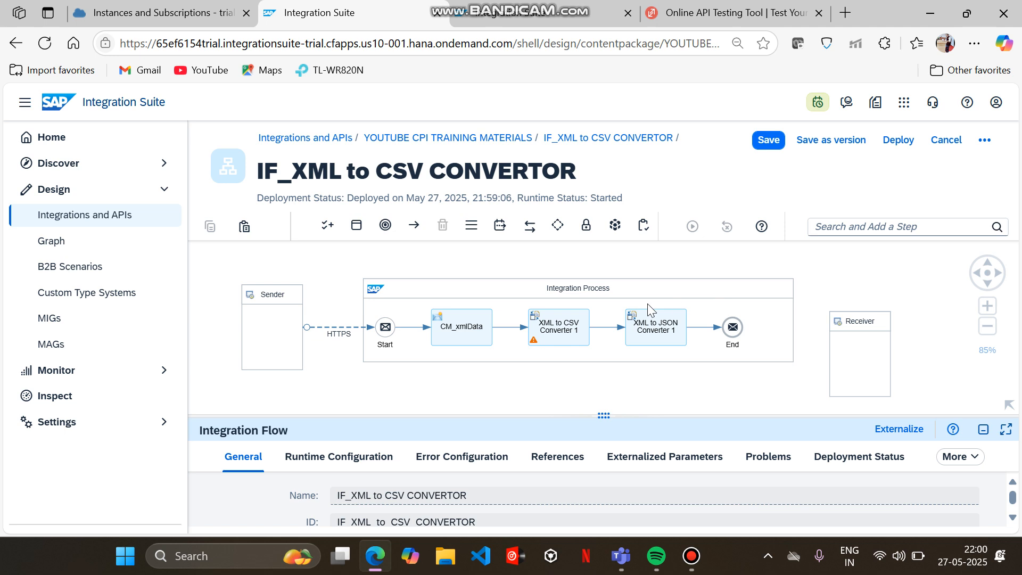
Delete the XML to CSV Converter 1 step from the flow and select the XML to JSON Converter 1 step.
click(571, 338)
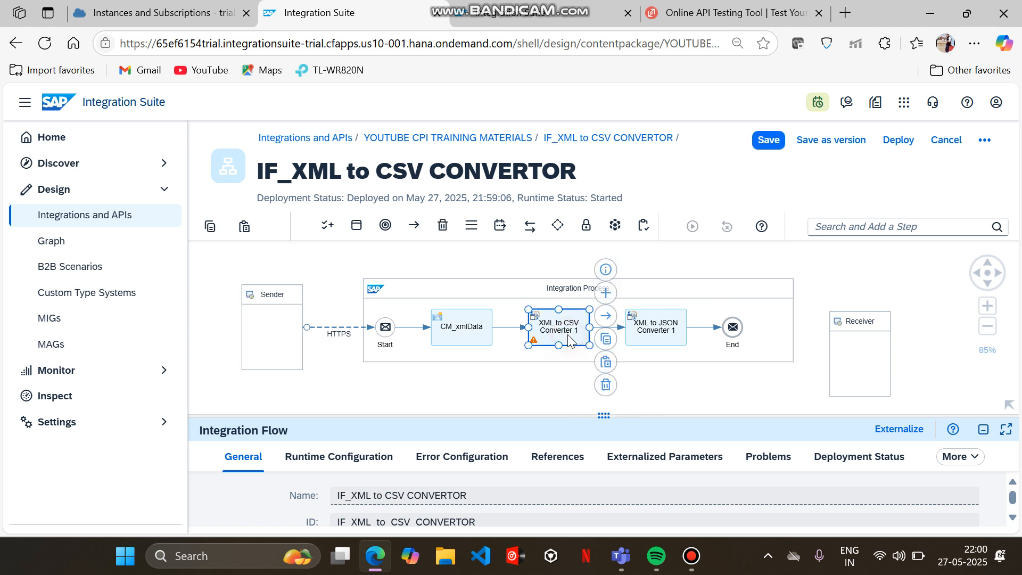
click(606, 384)
click(654, 330)
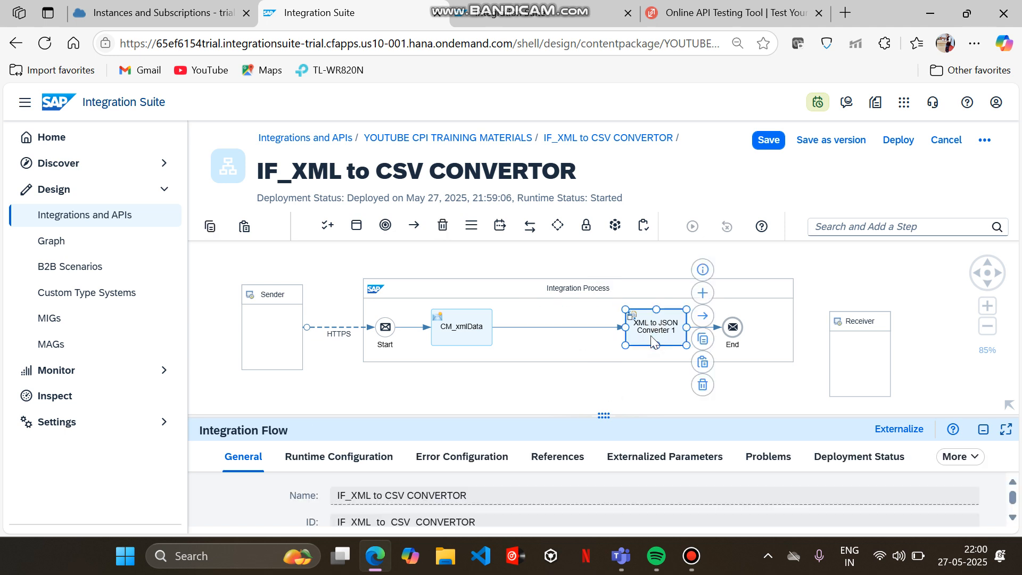
Review the XML to JSON Converter's processing settings, including the available JSON output encoding options.
click(311, 457)
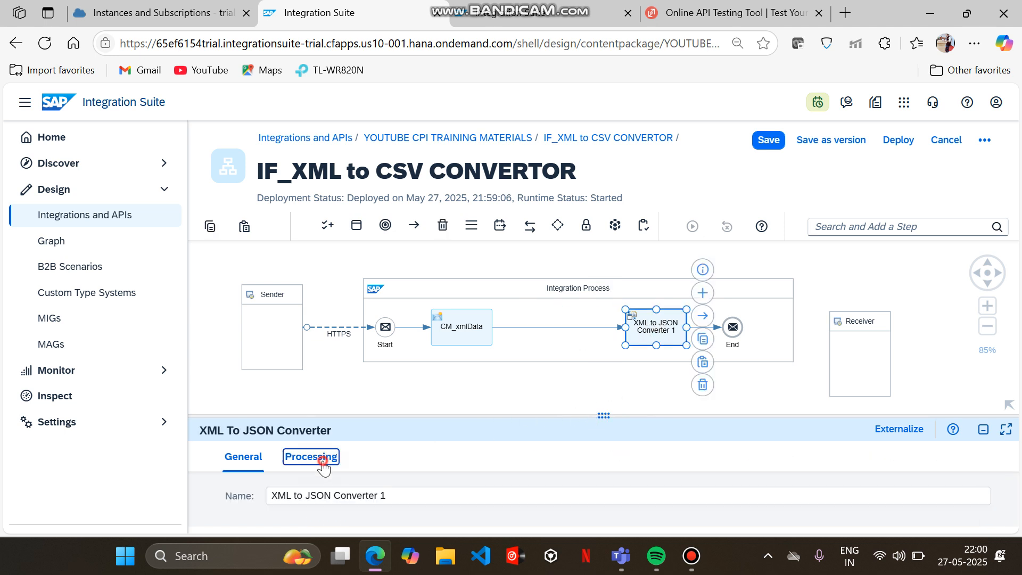
drag(599, 415, 604, 304)
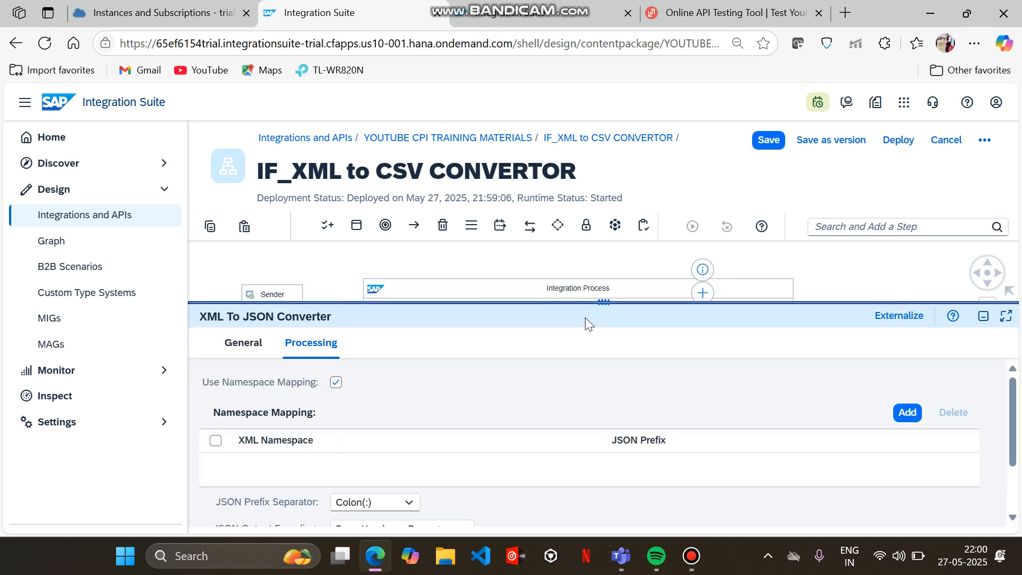
scroll(362, 458, down, 3)
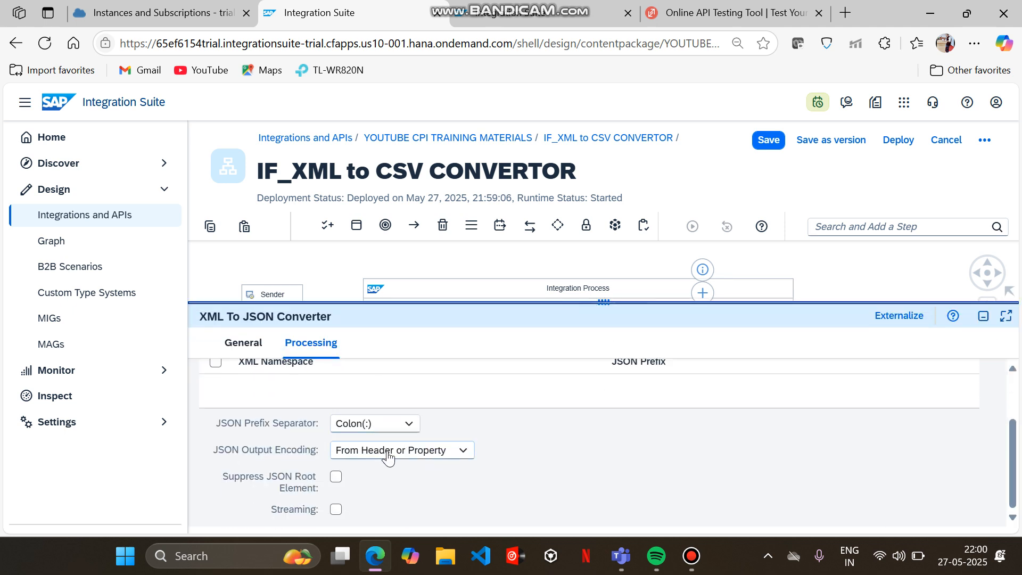
click(463, 452)
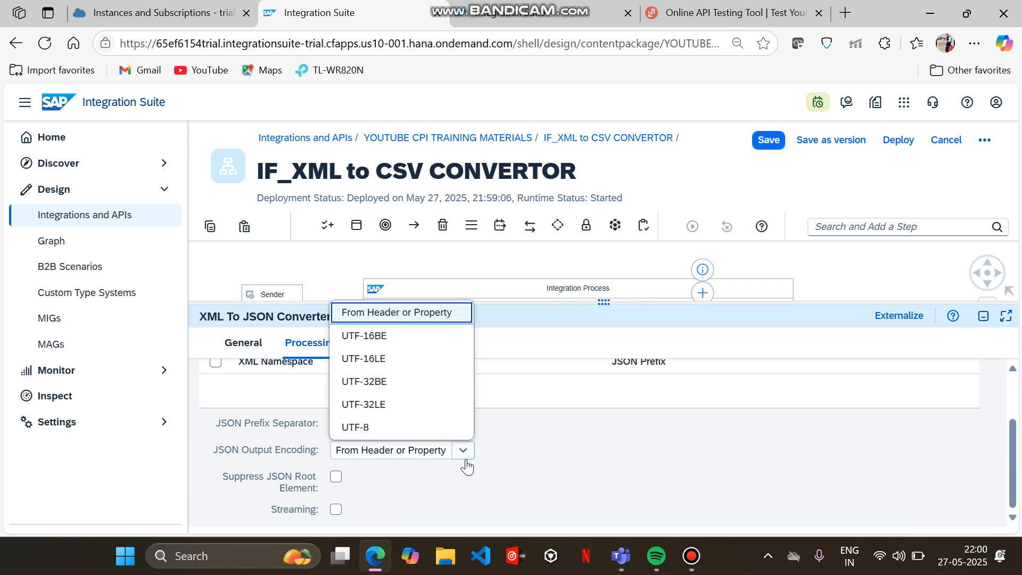
click(463, 452)
scroll(648, 417, up, 2)
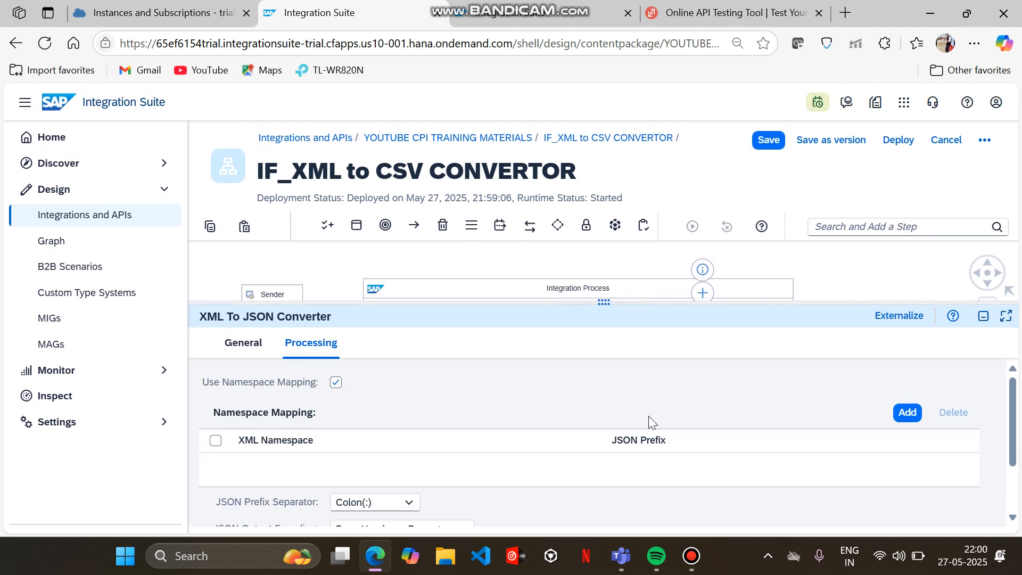
Save the integration flow and deploy it to the Cloud Integration runtime profile.
click(766, 139)
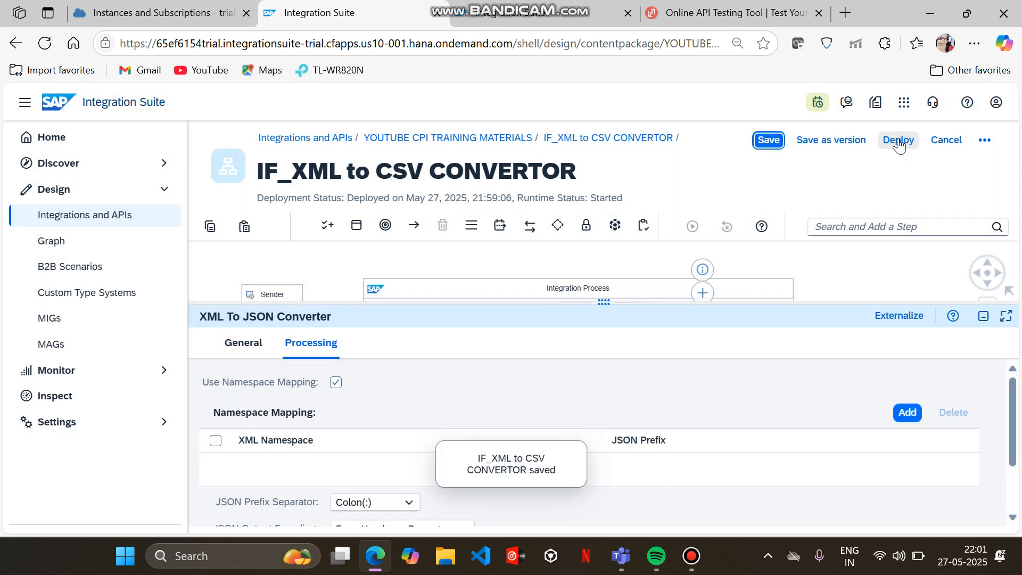
click(898, 141)
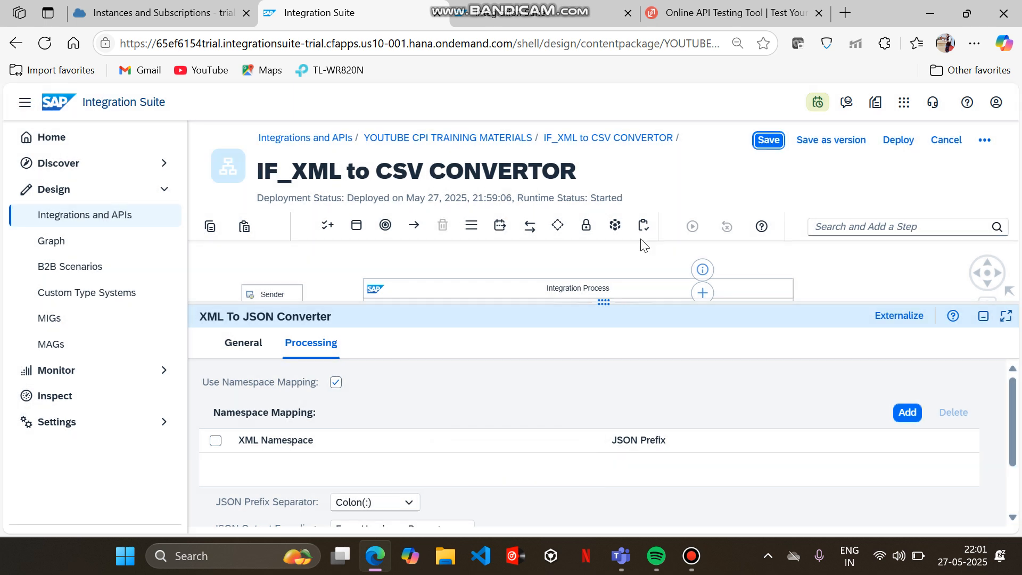
click(897, 142)
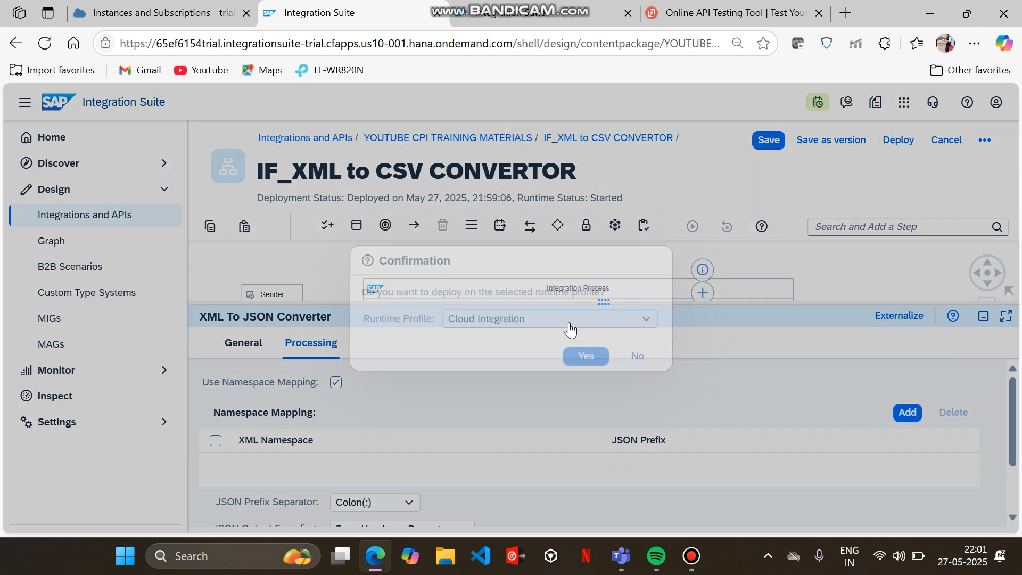
click(583, 358)
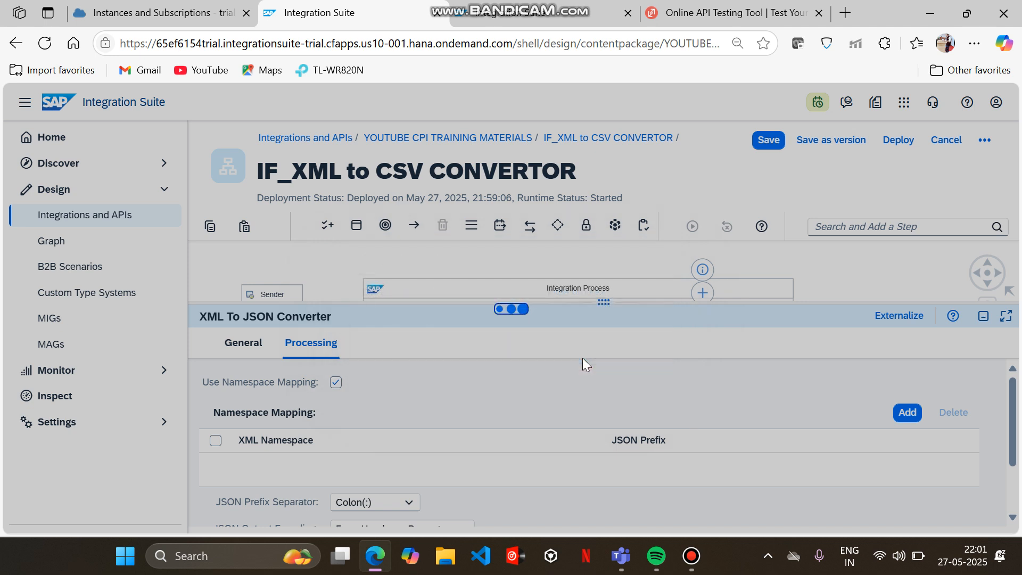
click(616, 341)
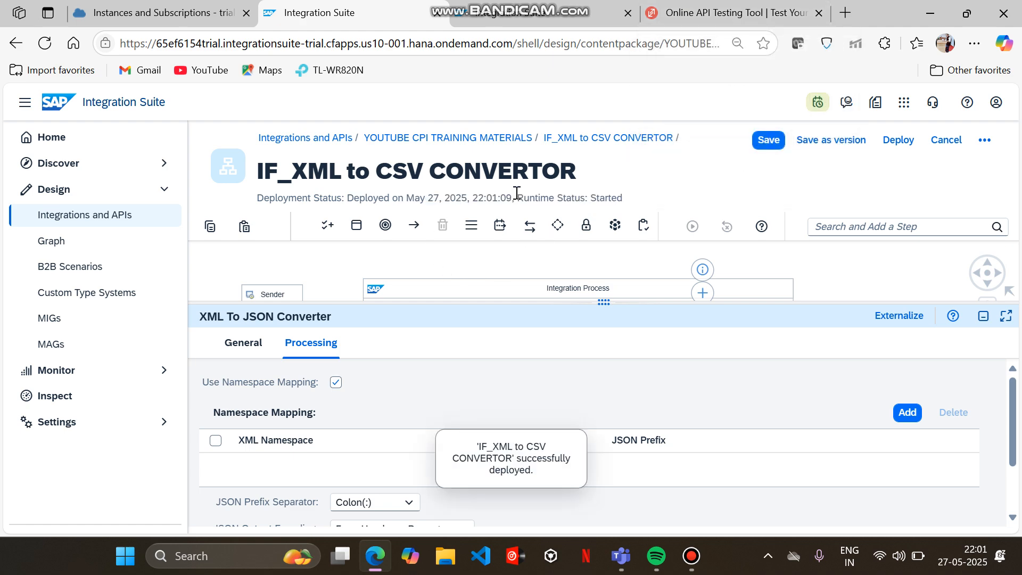
Switch to ReqBin, send the GET request to the /http/callConvetors endpoint and go to the response body.
right_click(720, 4)
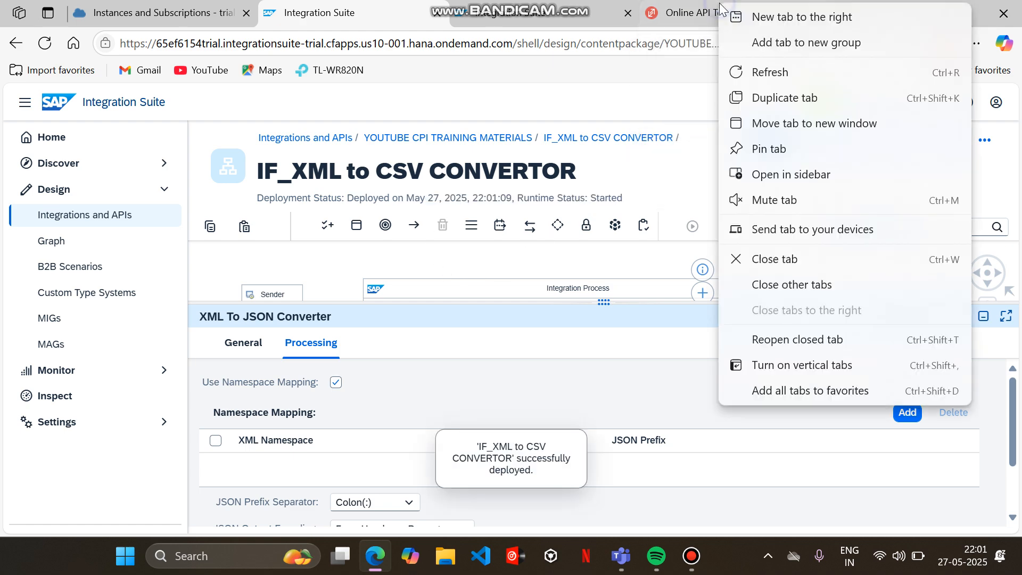
click(683, 5)
click(684, 10)
scroll(818, 201, up, 5)
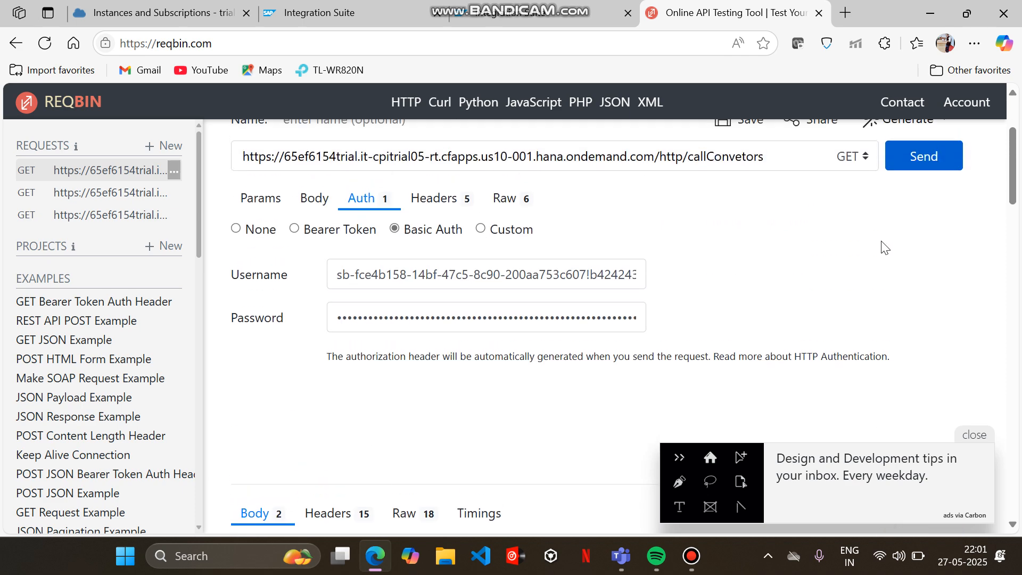
click(926, 159)
scroll(616, 275, down, 2)
scroll(616, 275, down, 3)
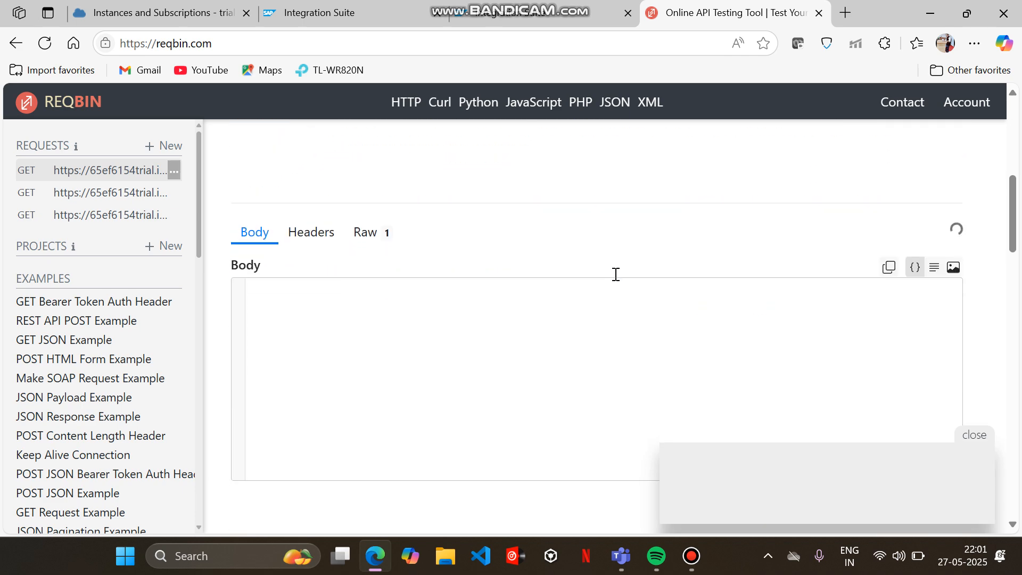
Examine the JSON returned in the response body and dismiss the advertisement overlay.
drag(255, 286, 854, 308)
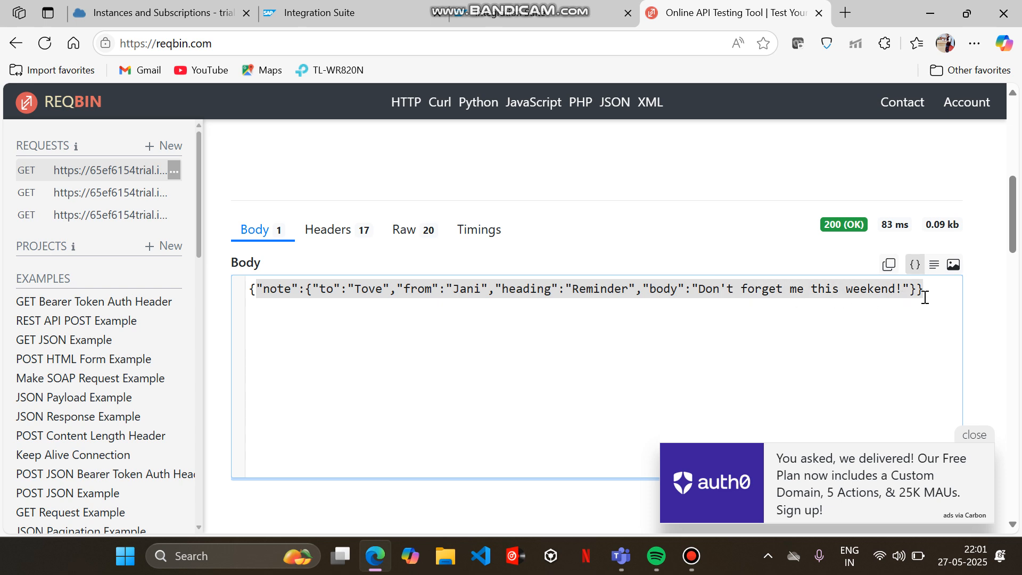
drag(948, 297, 247, 293)
click(973, 435)
click(662, 401)
scroll(662, 401, up, 6)
scroll(661, 402, up, 2)
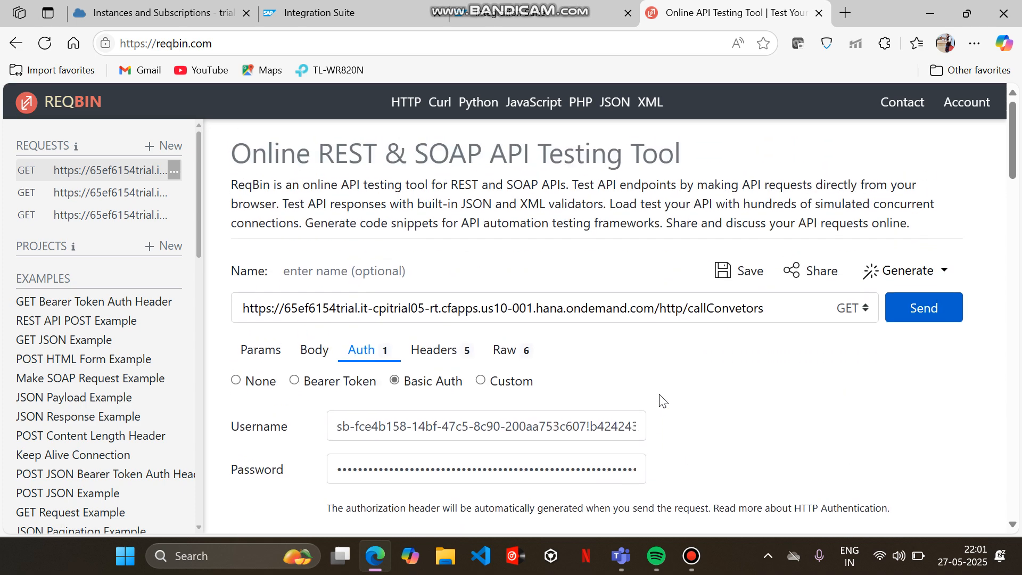
Return to Integration Suite and shrink the converter's properties area to show the whole flow diagram.
click(349, 6)
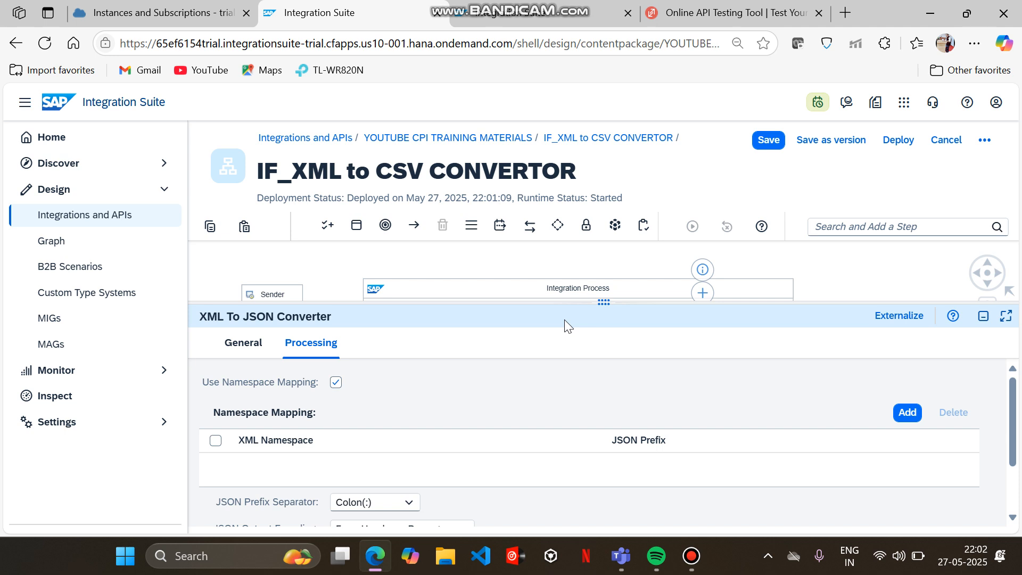
drag(604, 302, 602, 413)
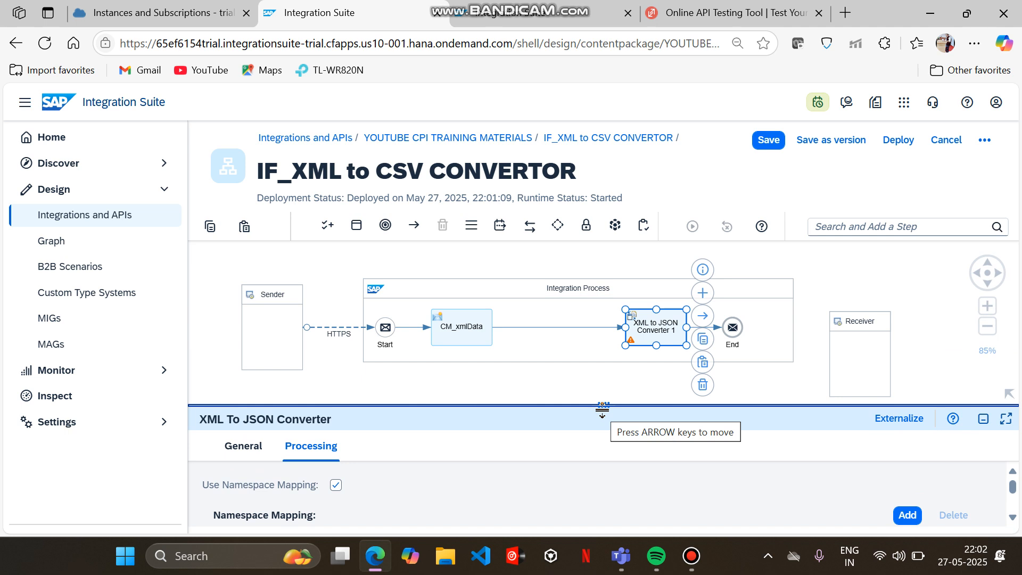
click(691, 555)
click(695, 102)
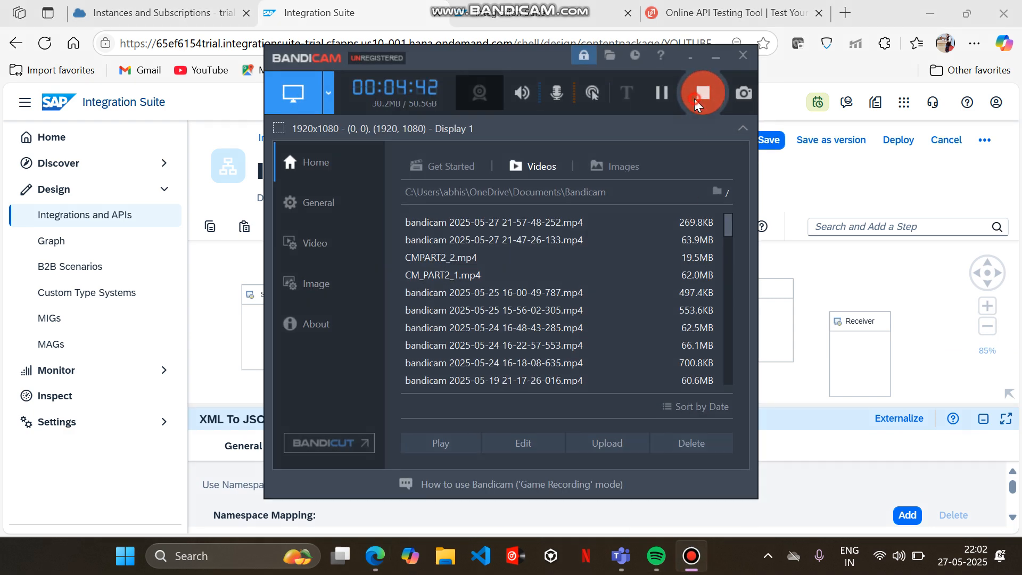